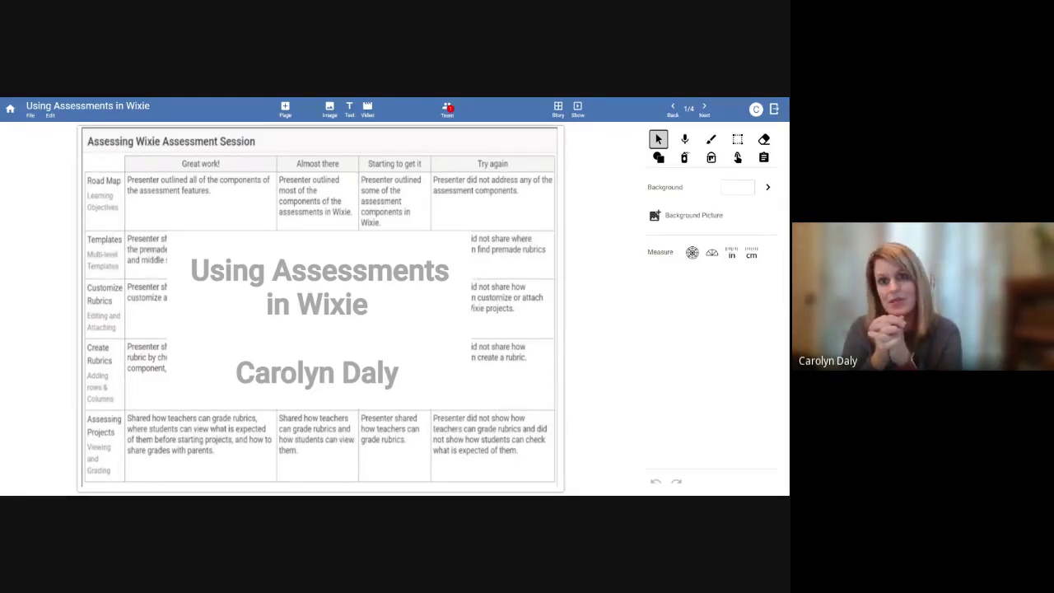
Advance to slide 2, the Wiggins quote on endless feedback versus endless teaching
click(703, 108)
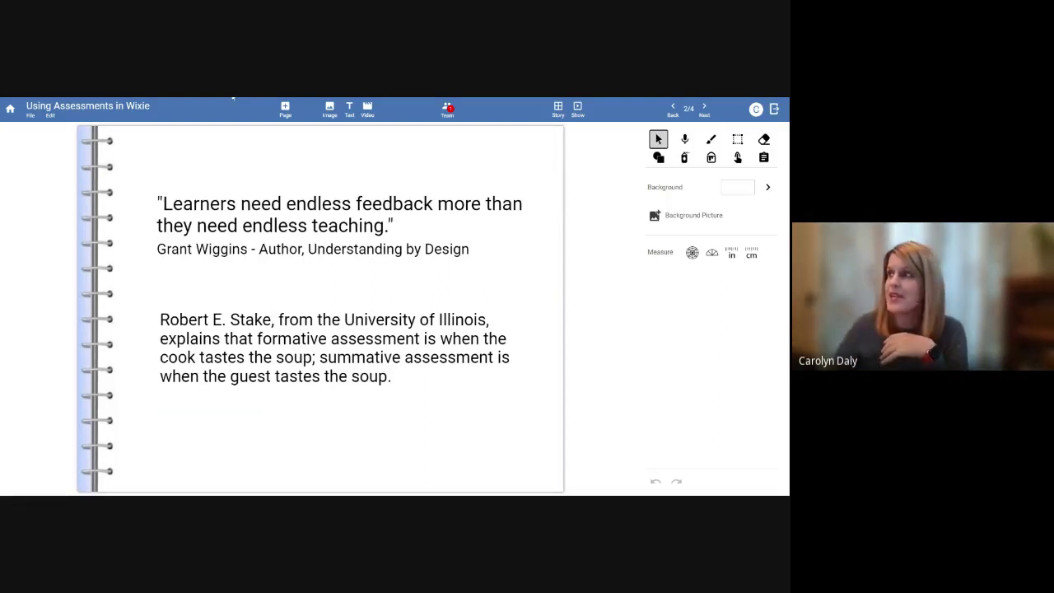
Advance to slide 3 of 4, the road-themed checklist of five session goals
click(704, 108)
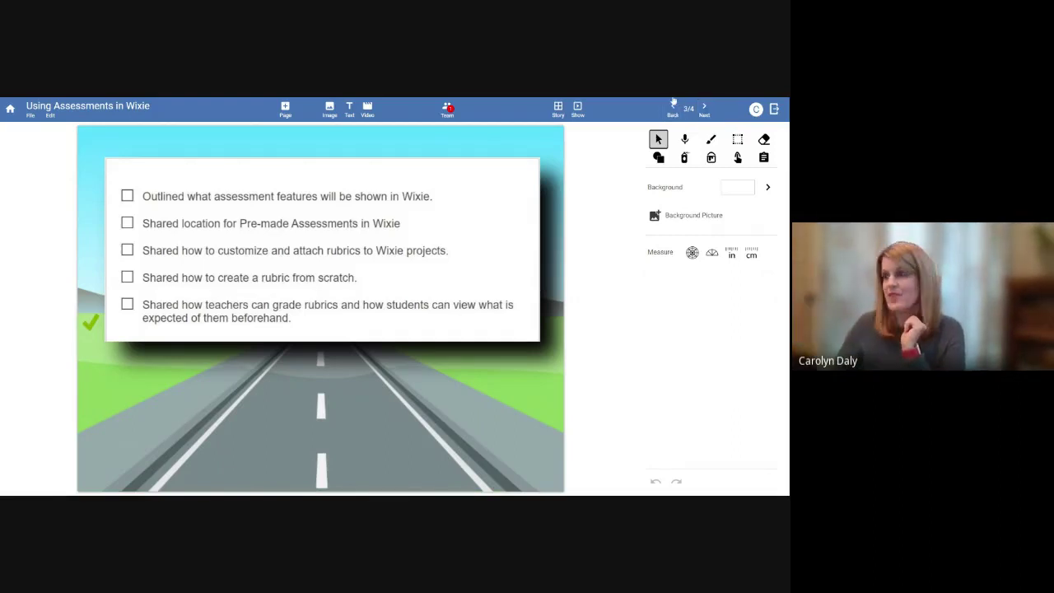
Leave the presentation and browse Templates to Language Arts > Reading > Comprehension, showing Character Coat of Arms options
click(10, 110)
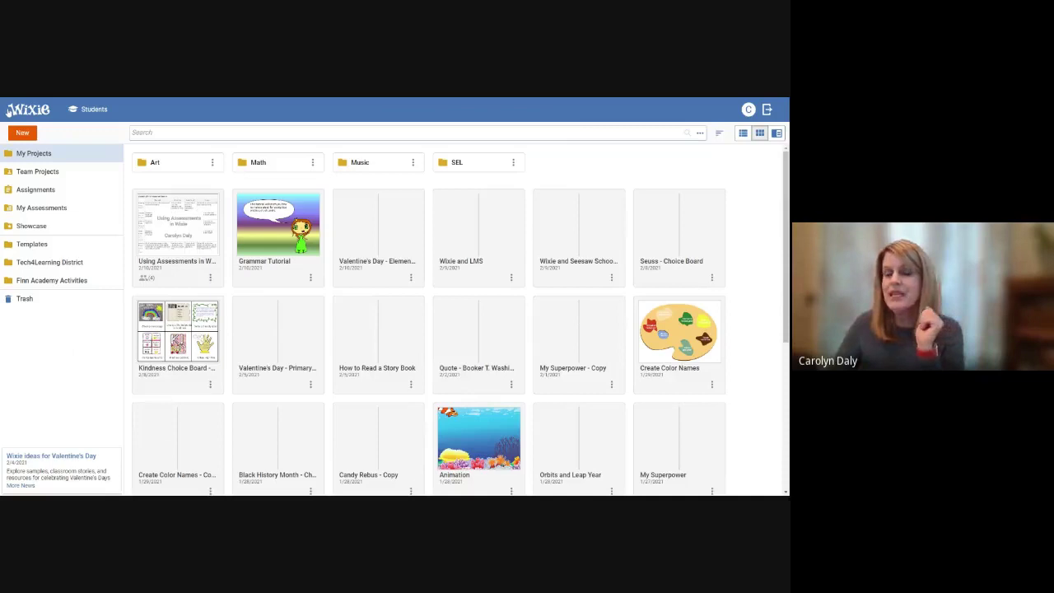
click(31, 243)
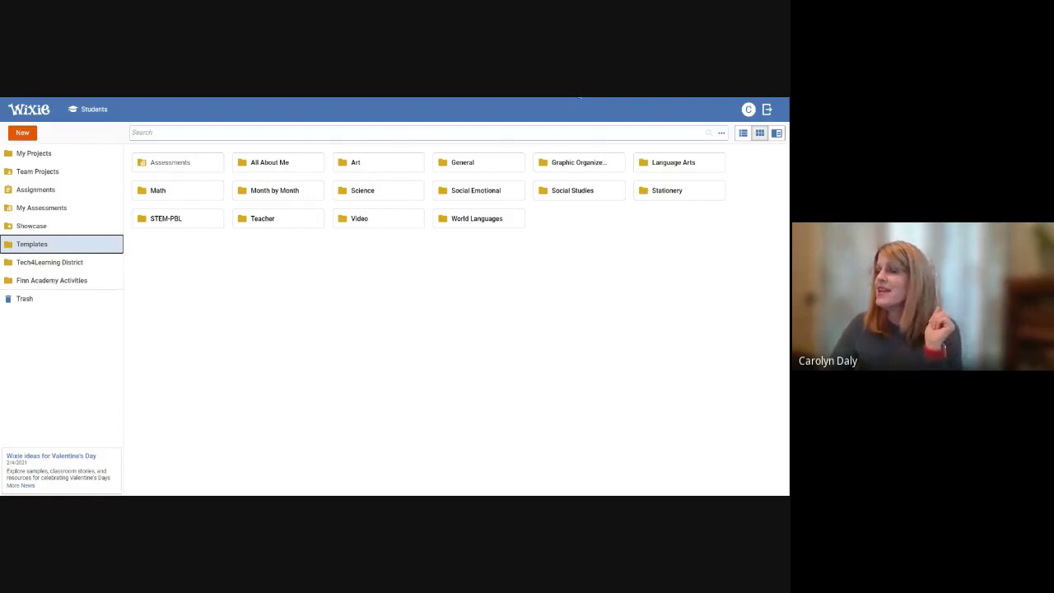
click(671, 163)
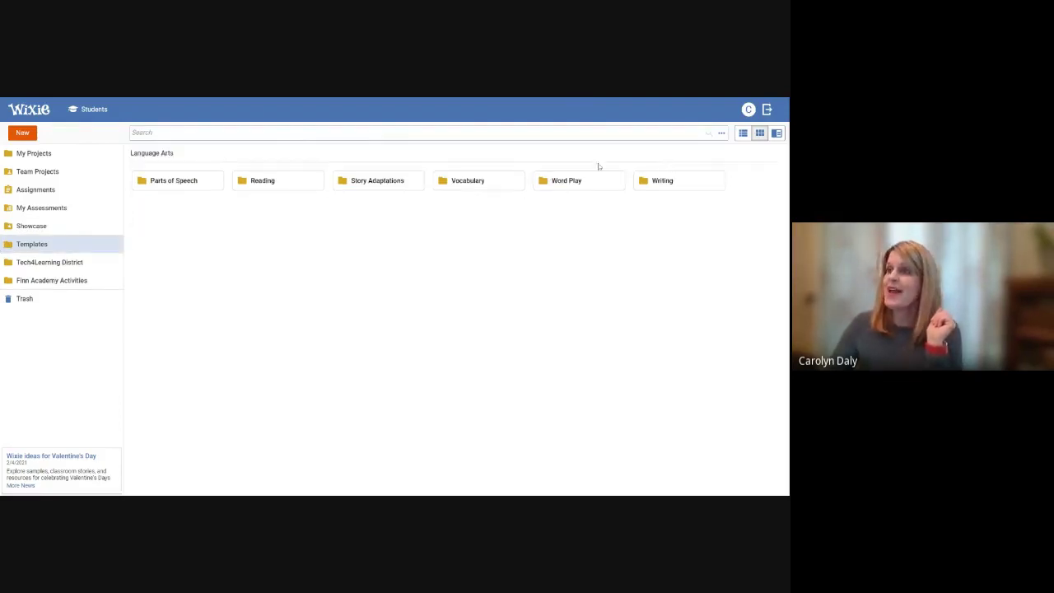
click(272, 184)
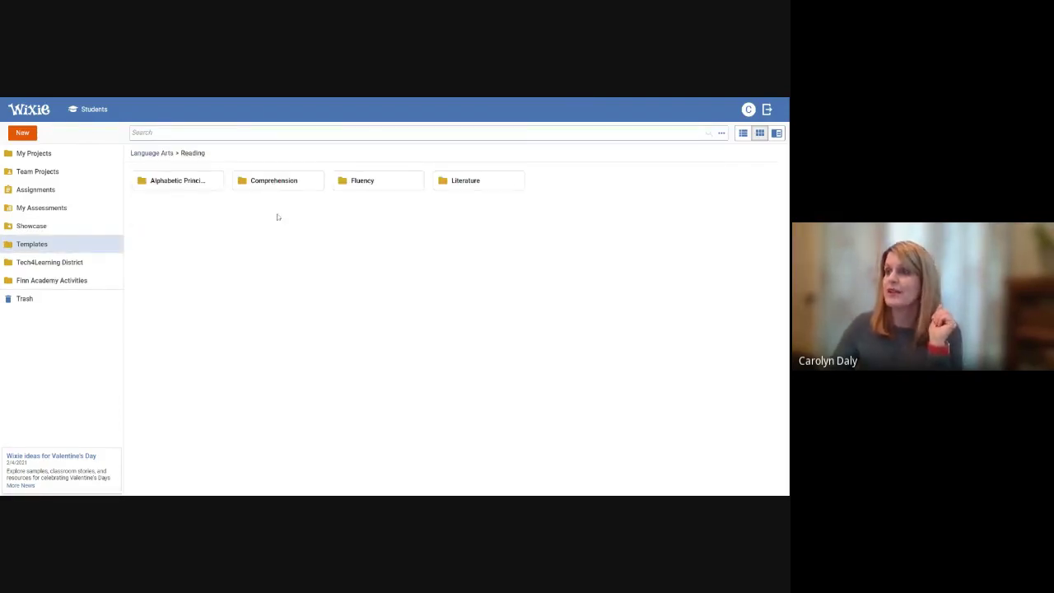
click(271, 182)
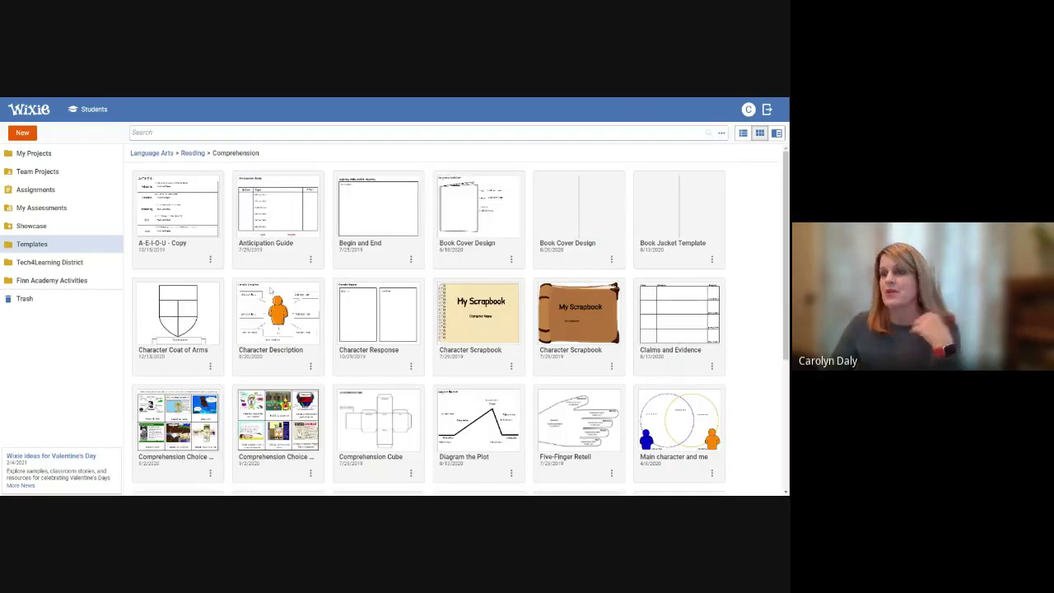
click(210, 365)
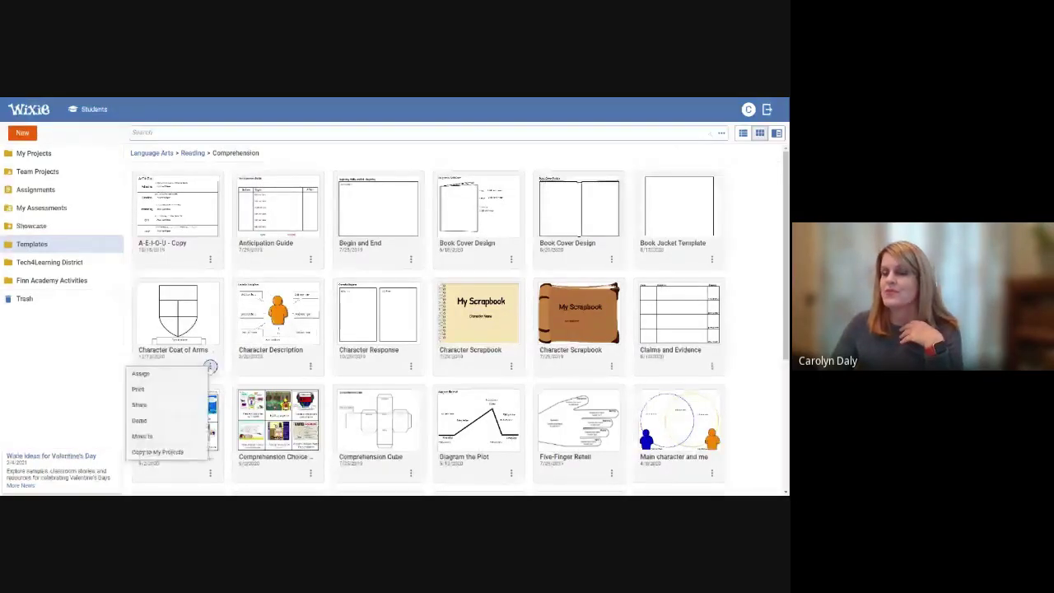
click(191, 330)
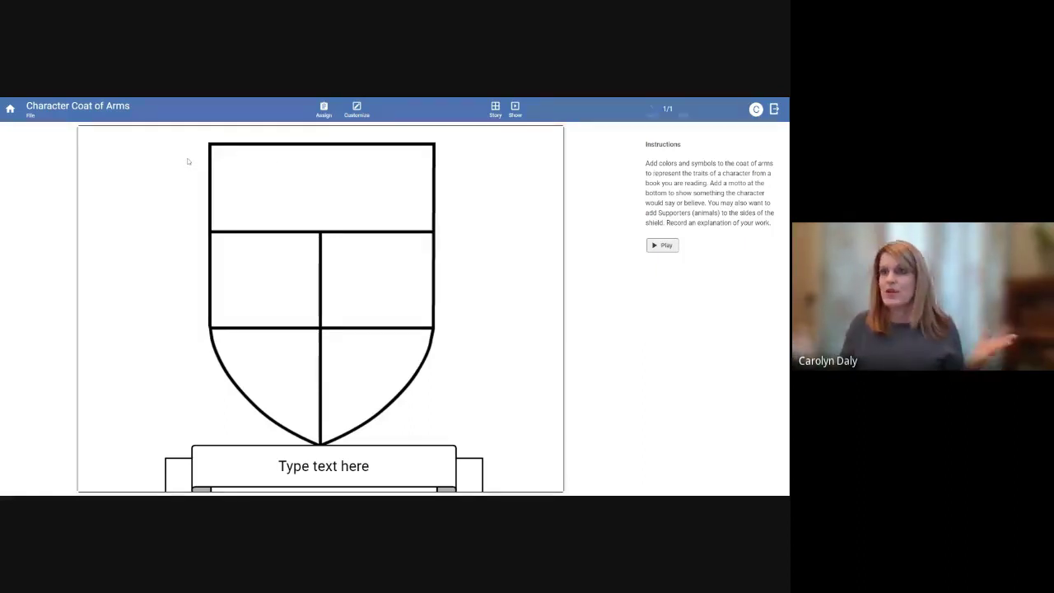
click(29, 116)
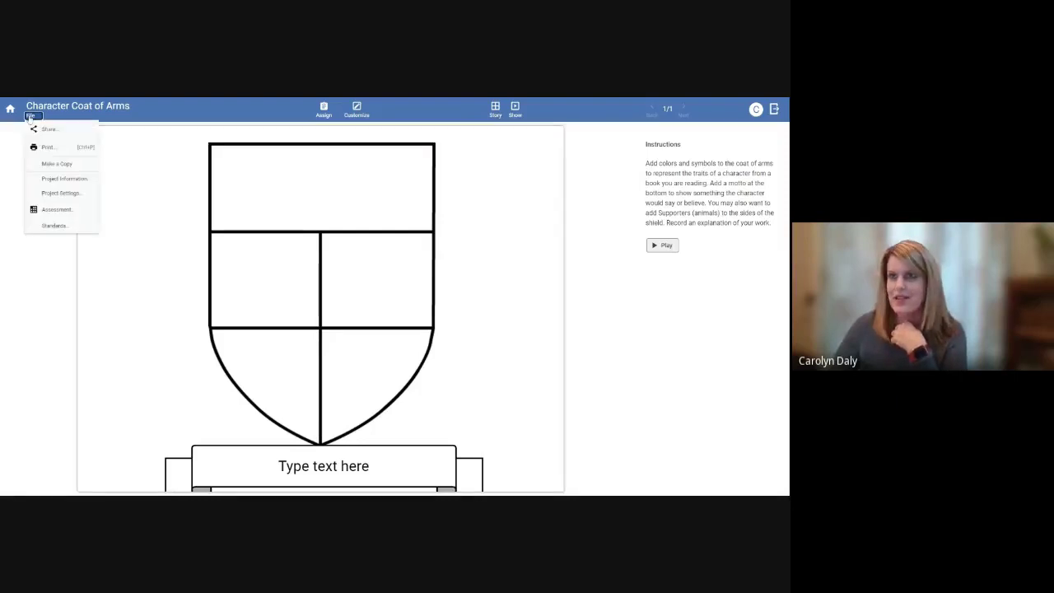
click(46, 210)
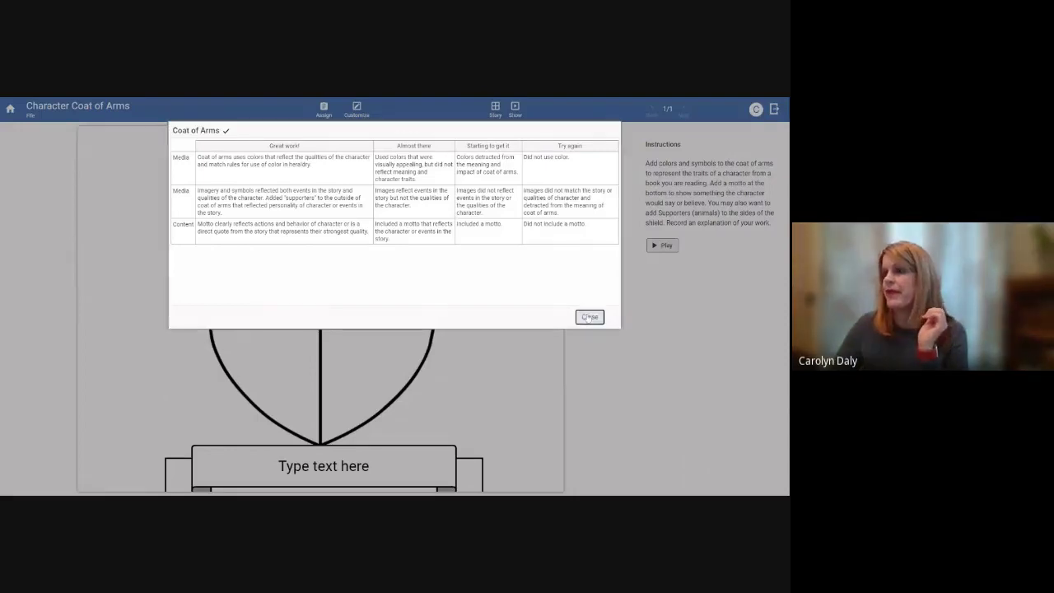
click(589, 317)
Return to the top level of Templates and open the Assessments folder
click(12, 110)
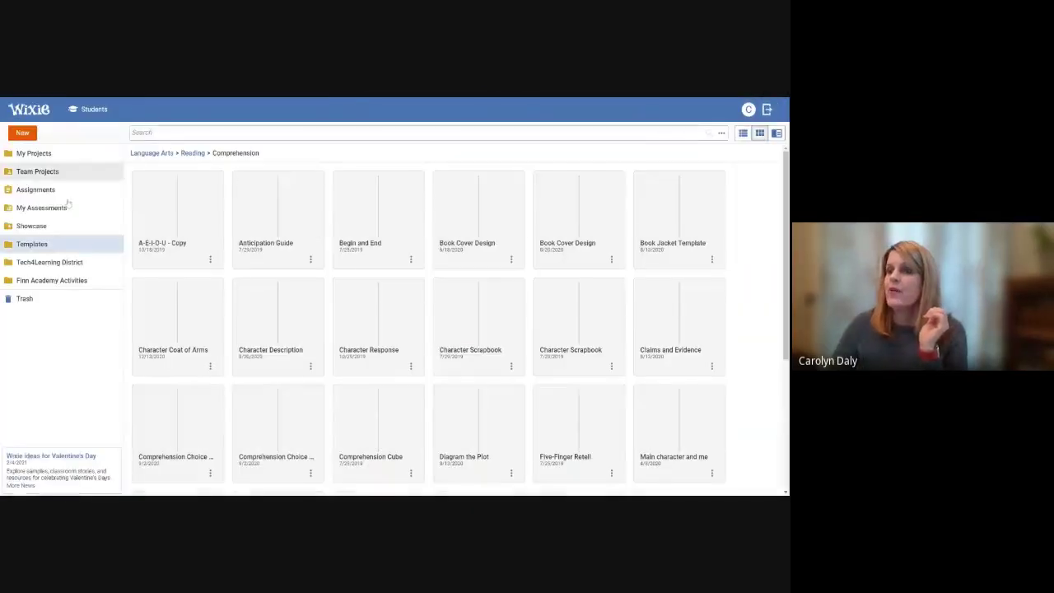
click(33, 244)
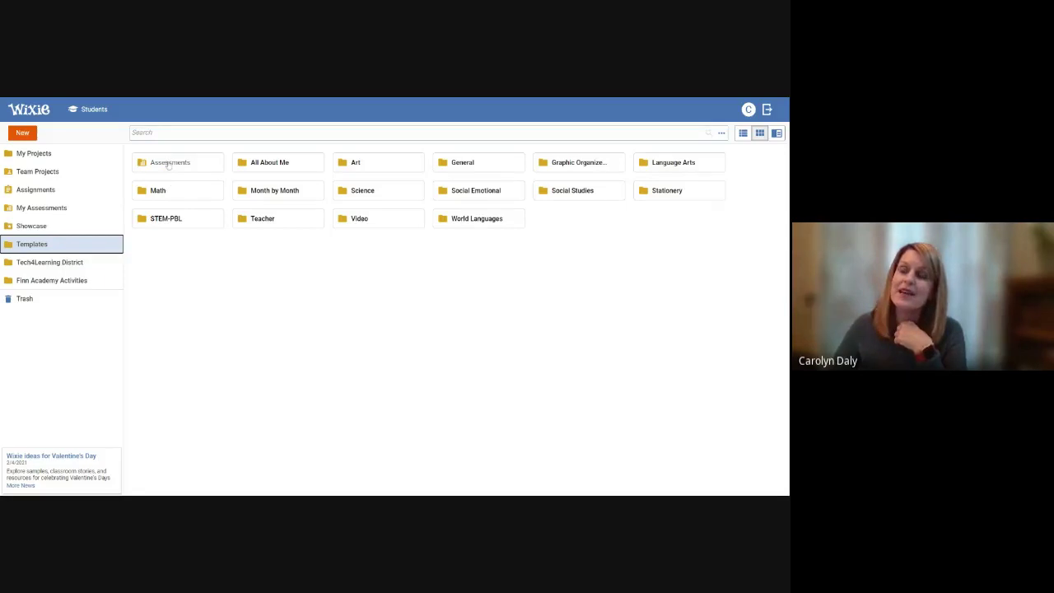
click(169, 165)
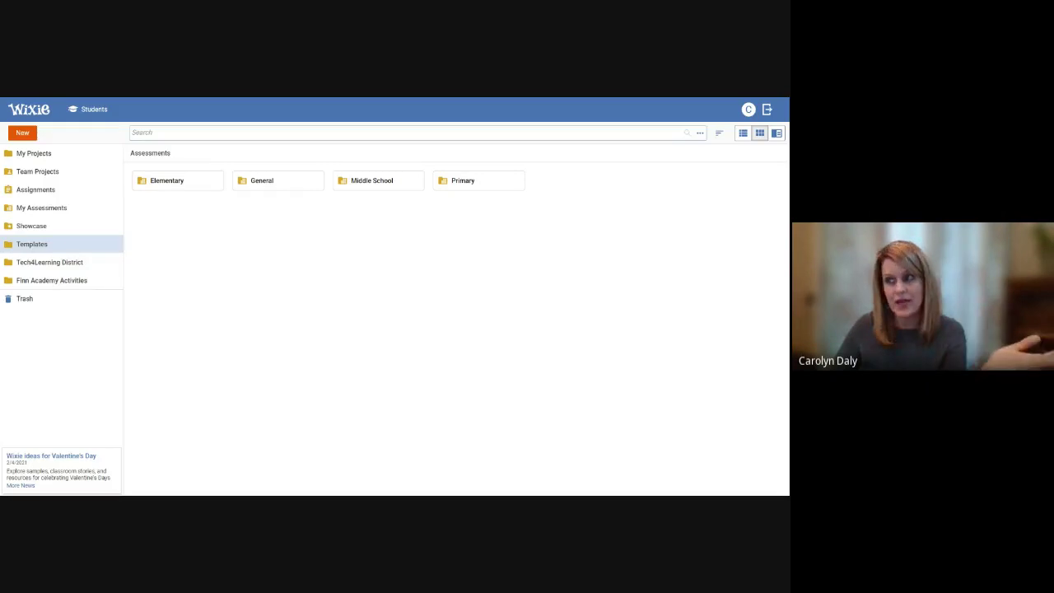
click(257, 182)
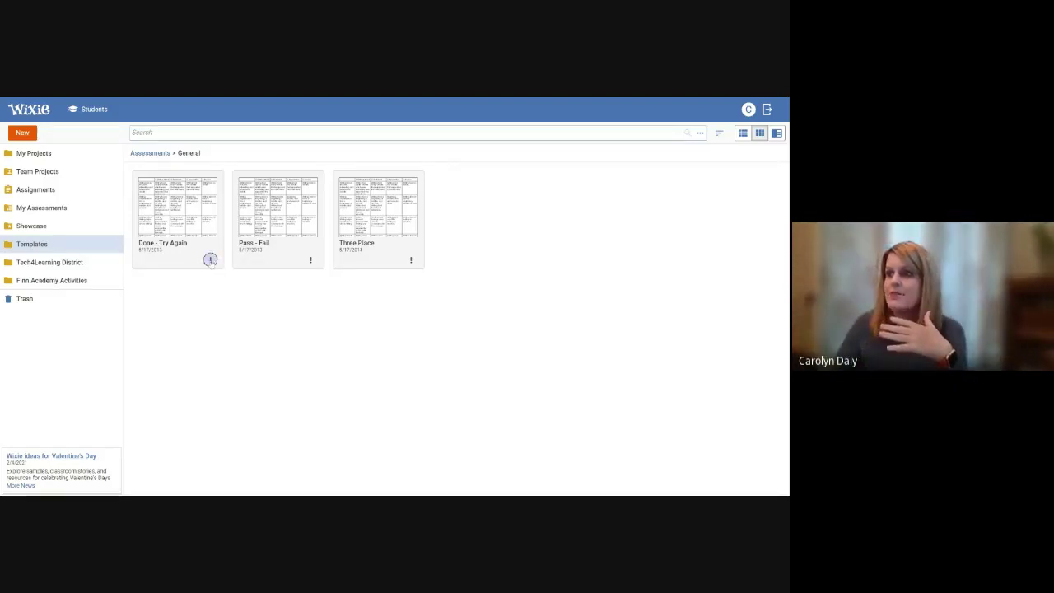
click(210, 259)
click(186, 270)
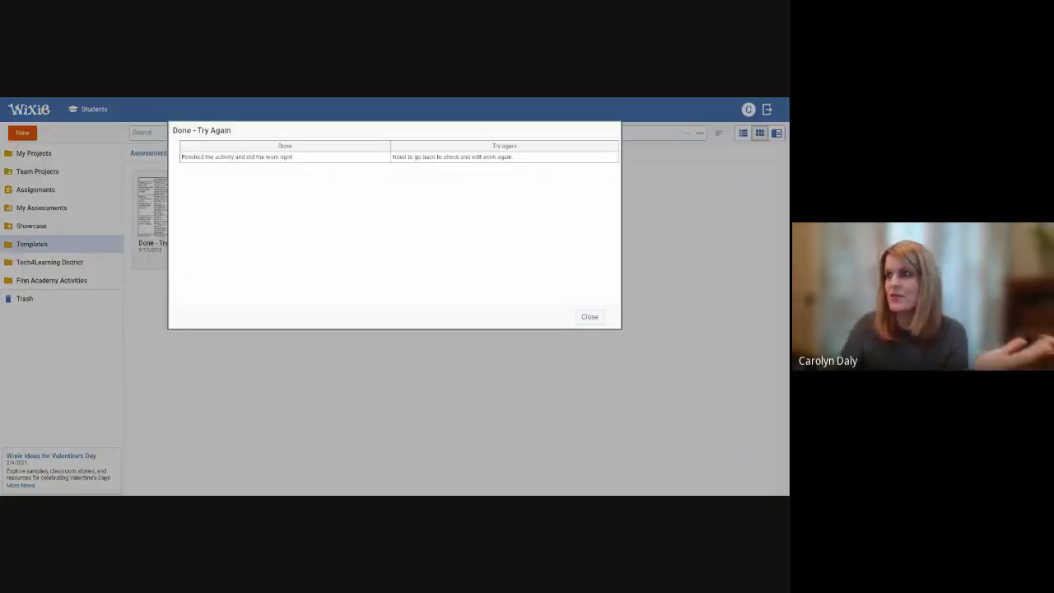
click(589, 316)
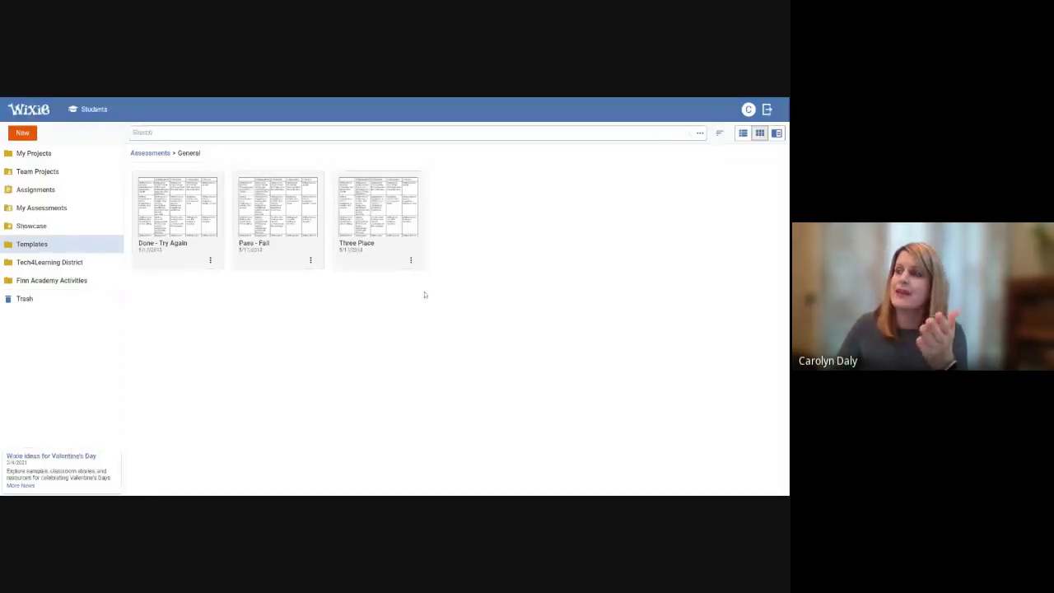
click(378, 206)
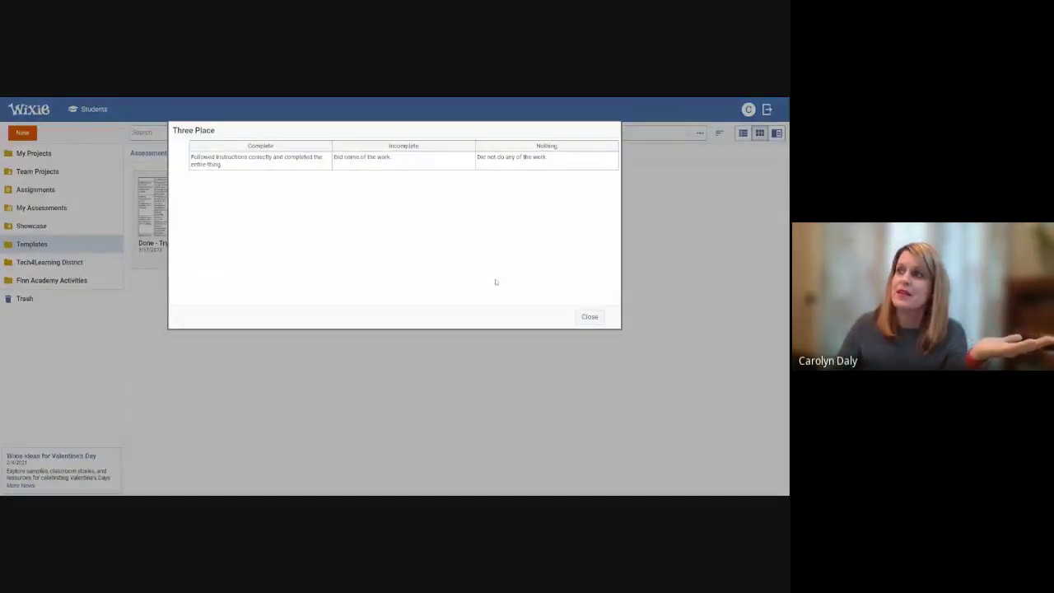
click(589, 317)
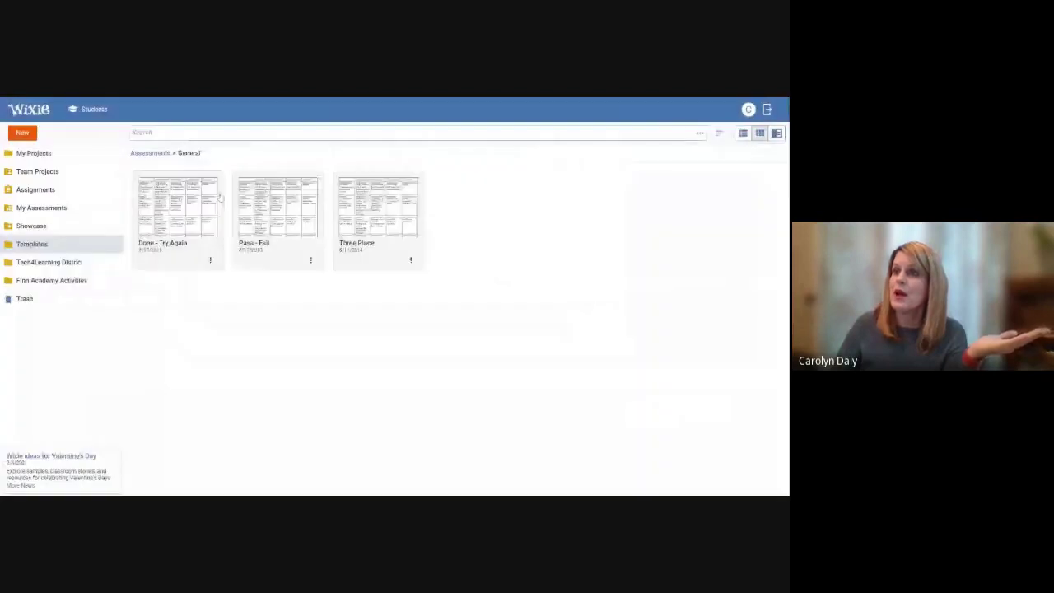
click(146, 155)
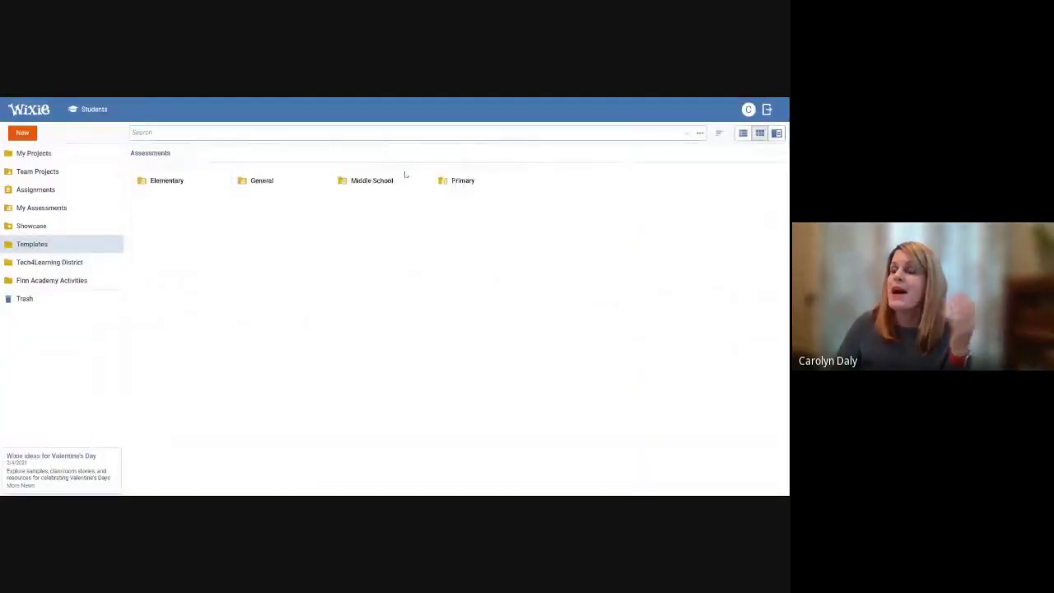
Open the Primary assessments folder, preview the Haiku rubric, then close the preview
click(458, 181)
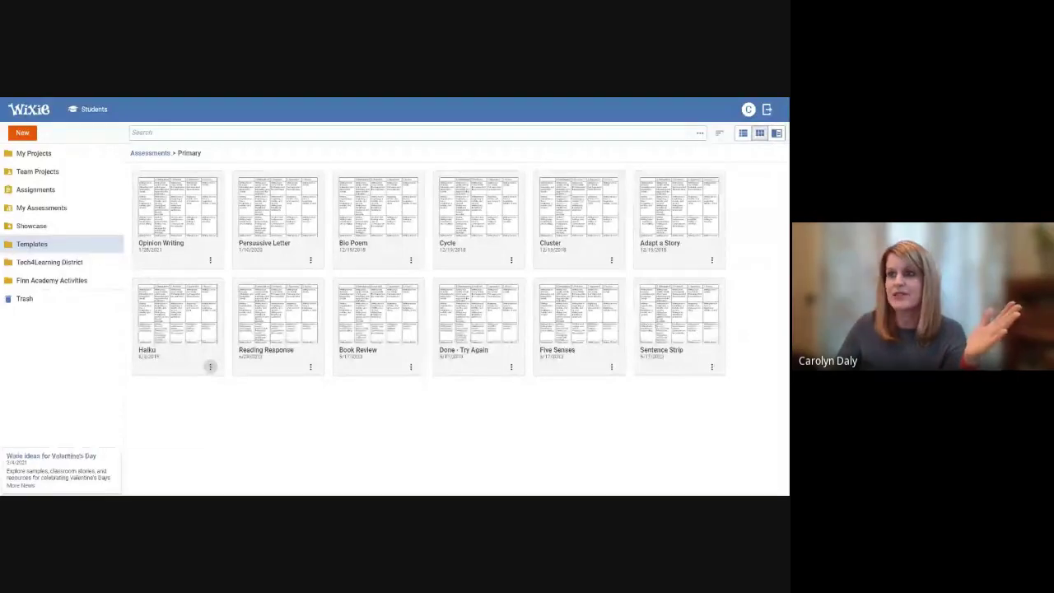
click(210, 366)
click(200, 373)
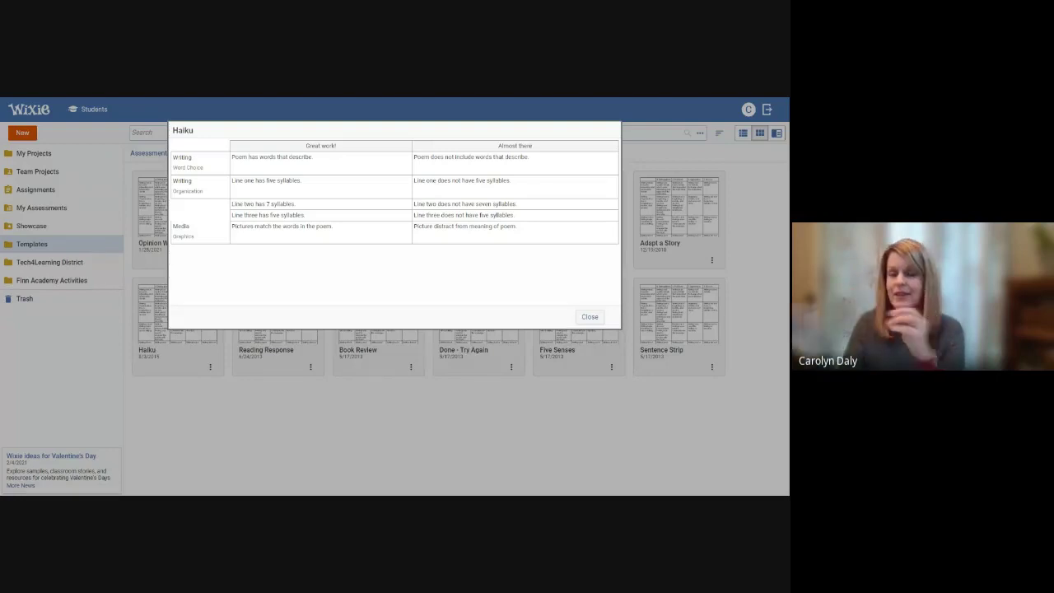
click(598, 320)
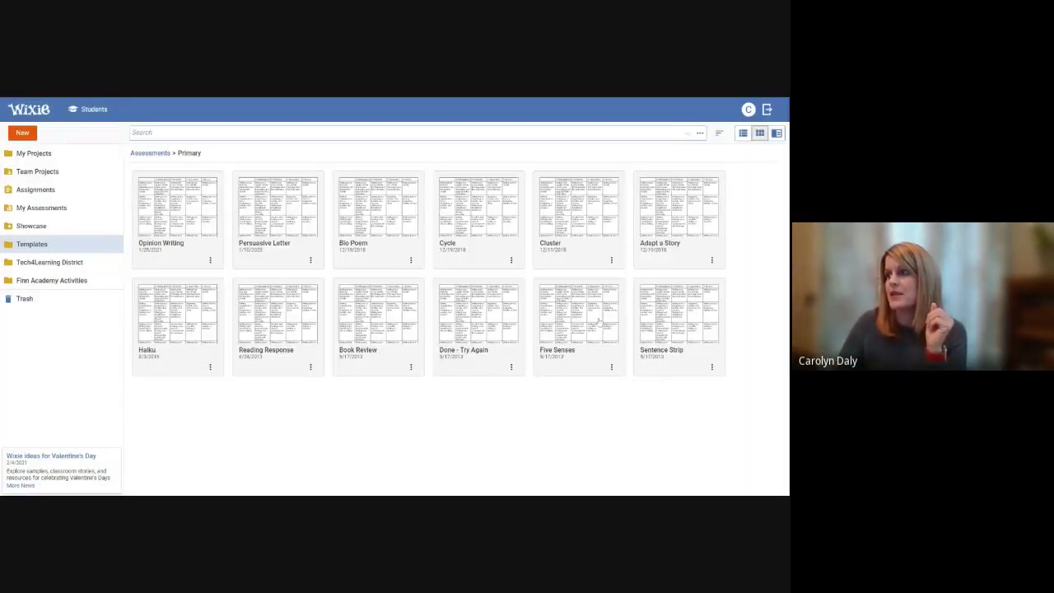
click(149, 154)
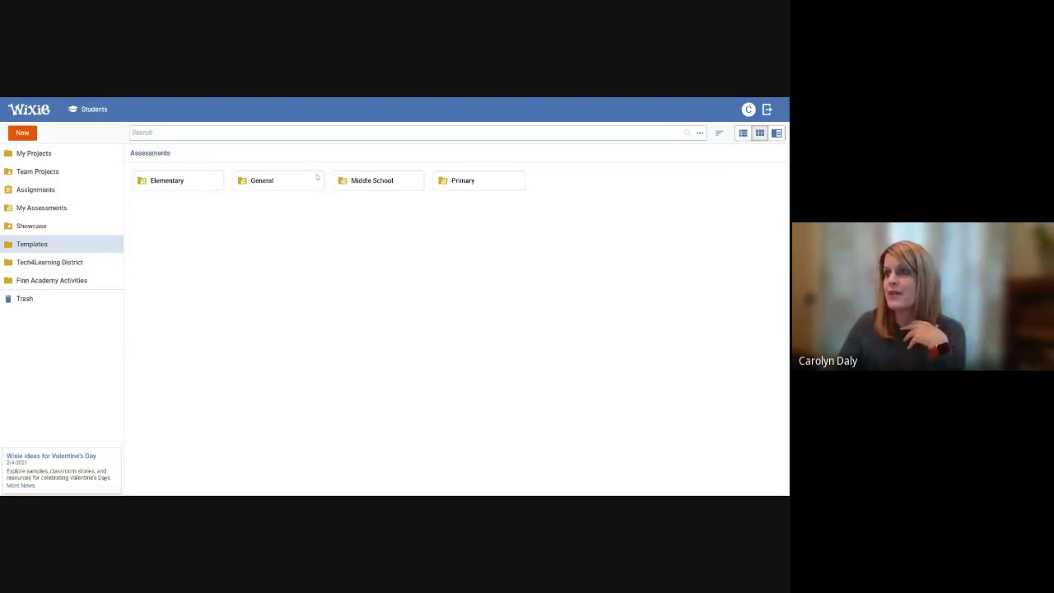
click(372, 181)
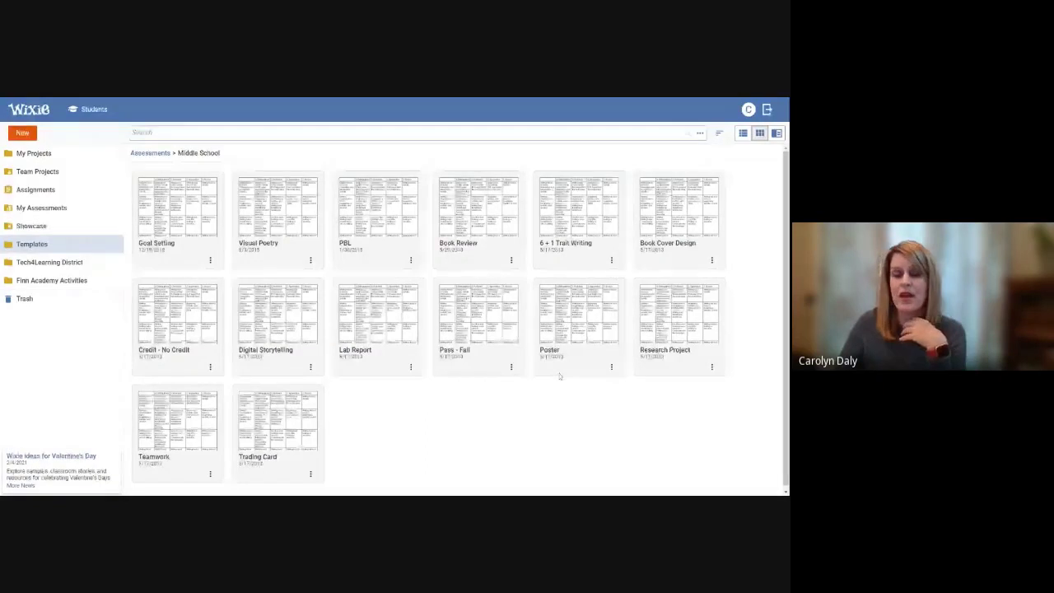
click(211, 473)
click(187, 462)
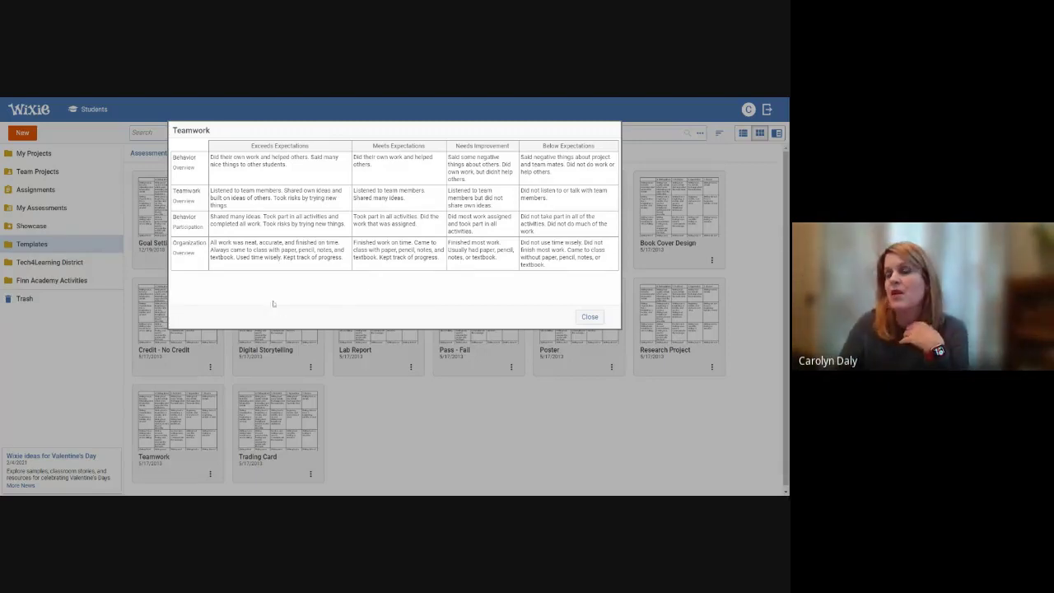
click(588, 318)
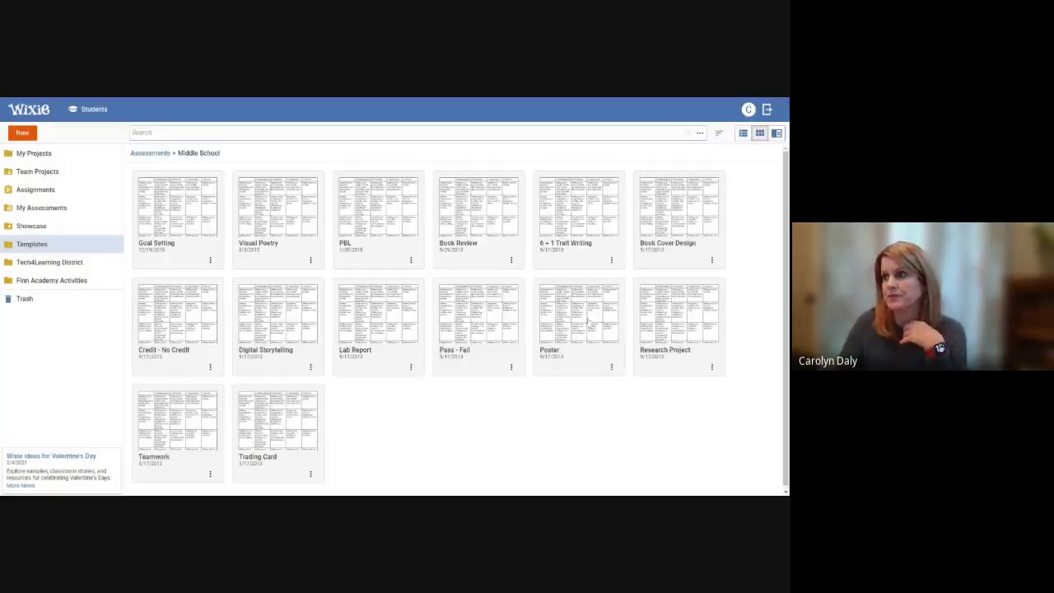
Go back up to Assessments and open the Elementary rubric templates
click(150, 156)
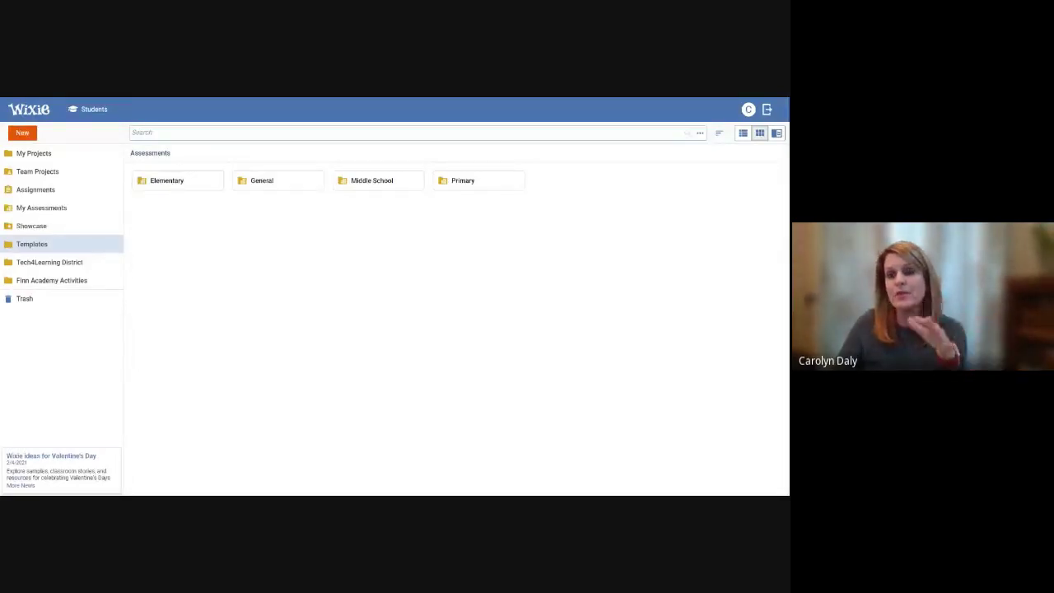
click(173, 182)
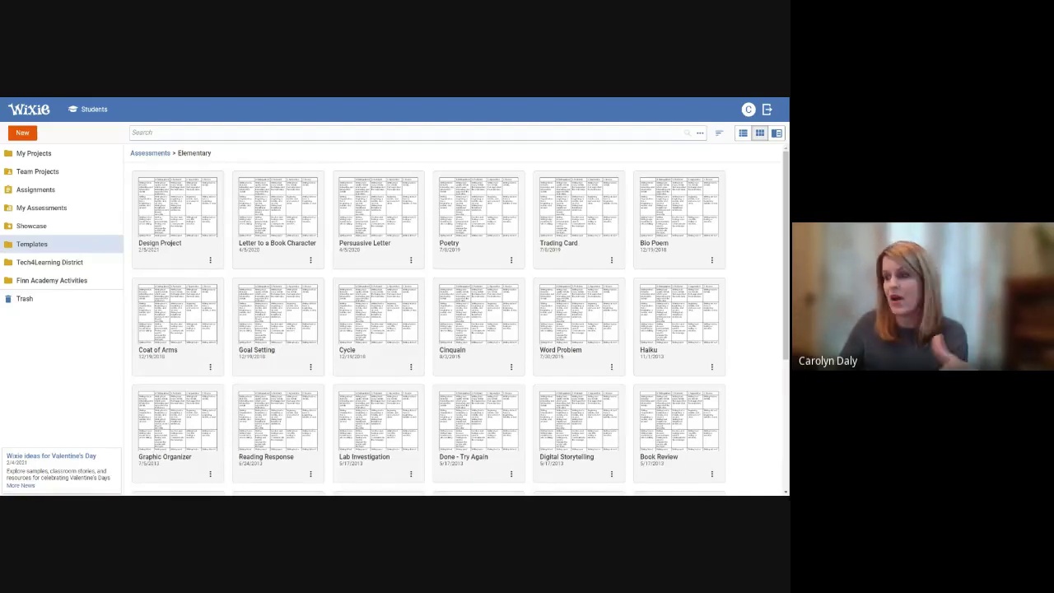
Open the Word Problem rubric and step through its first row's Complete, Almost and Needs Work cells
click(564, 327)
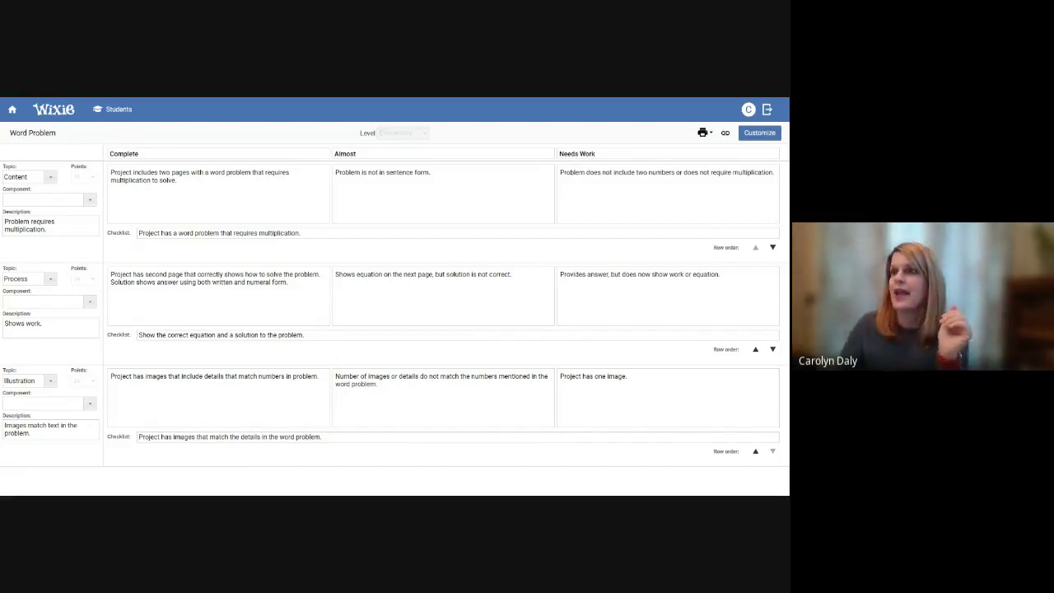
click(218, 193)
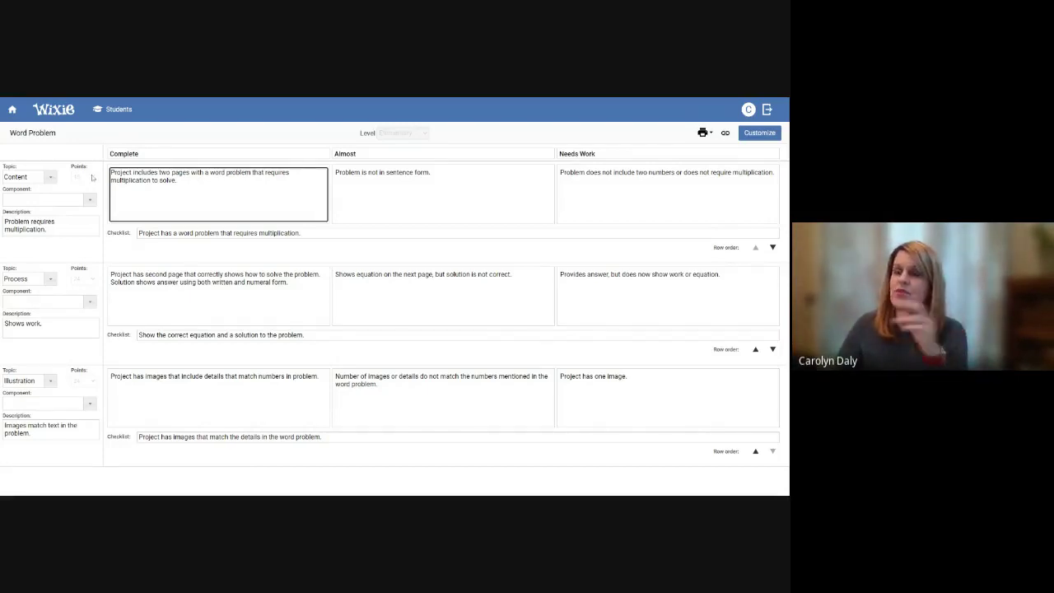
key(Tab)
key(Tab)
key(Tab)
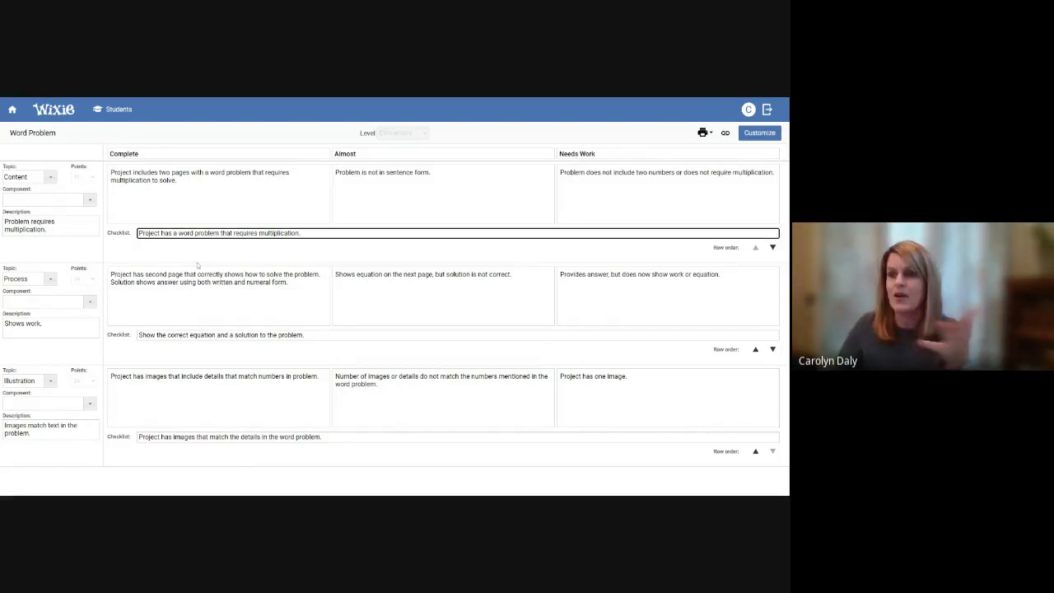
key(shift+Tab)
key(shift+Tab)
key(shift+Tab)
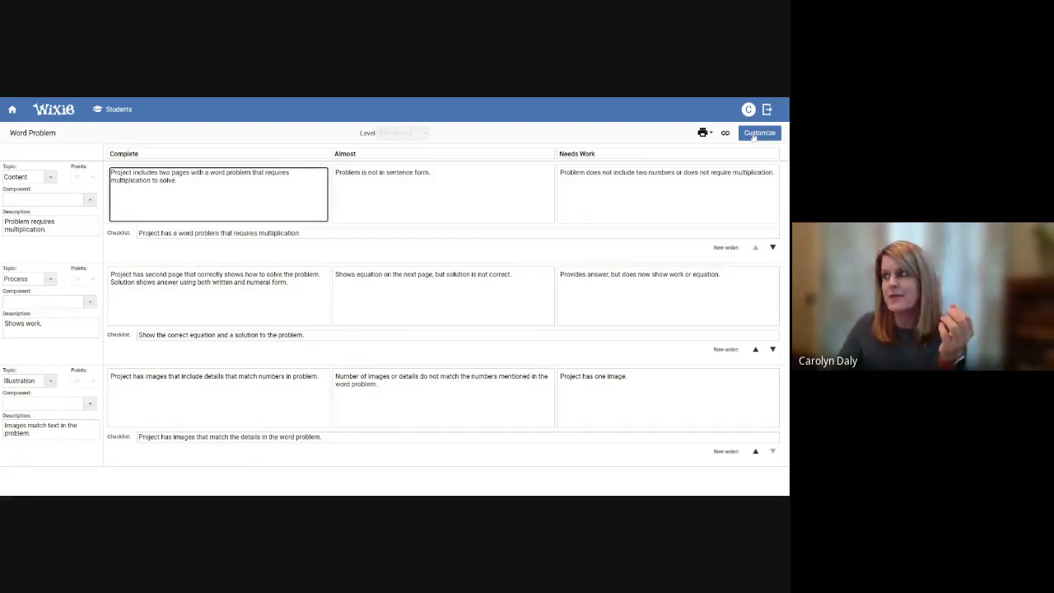
Customize the Word Problem rubric to make it editable, with points and Elementary level shown
click(754, 134)
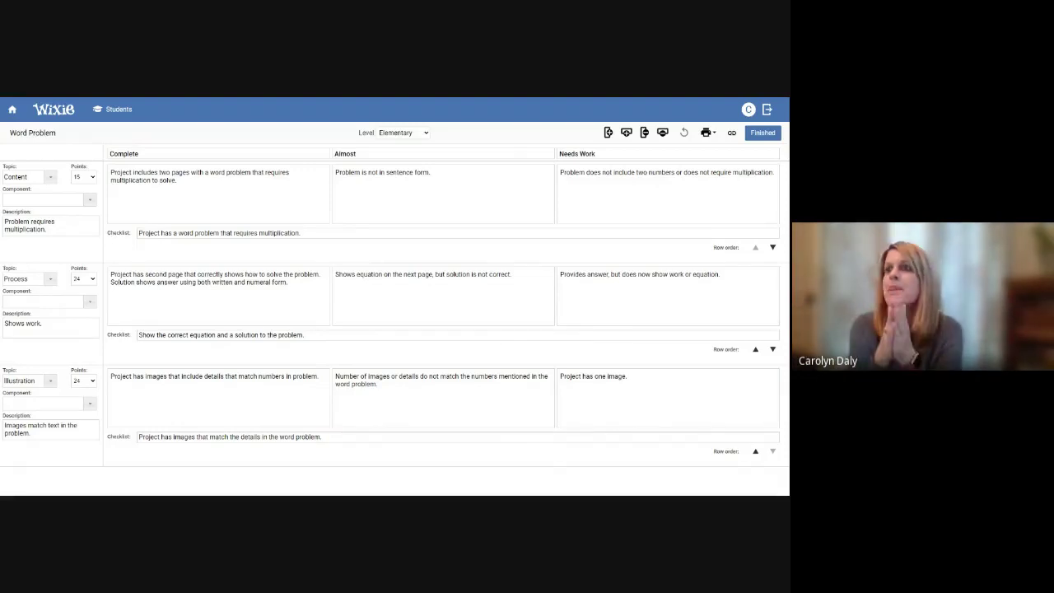
click(386, 173)
Insert 'Multiplication' before the title so it reads 'Multiplication Word Problem'
click(10, 132)
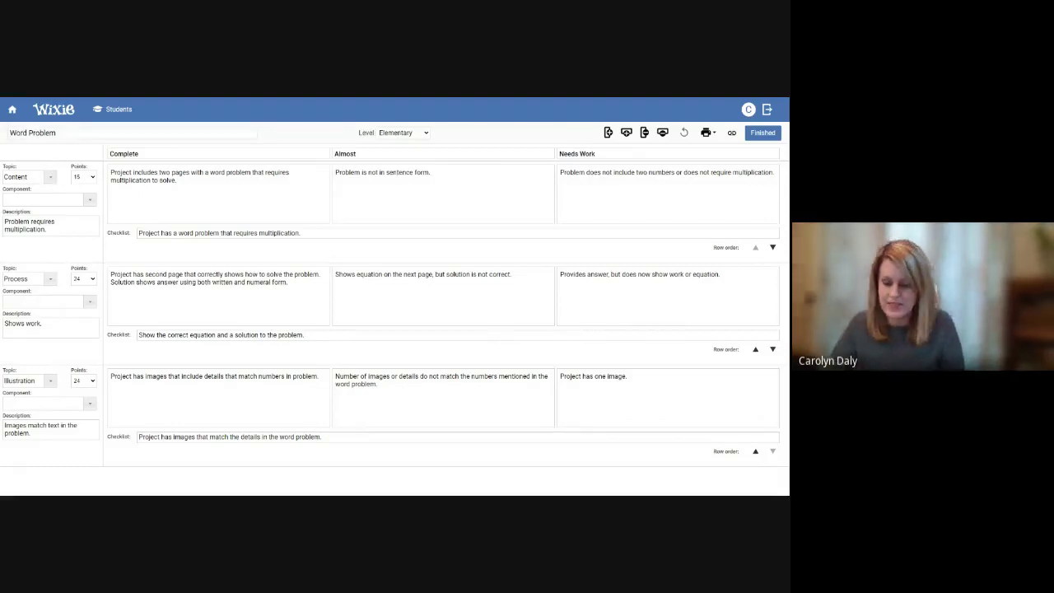
text(Mu)
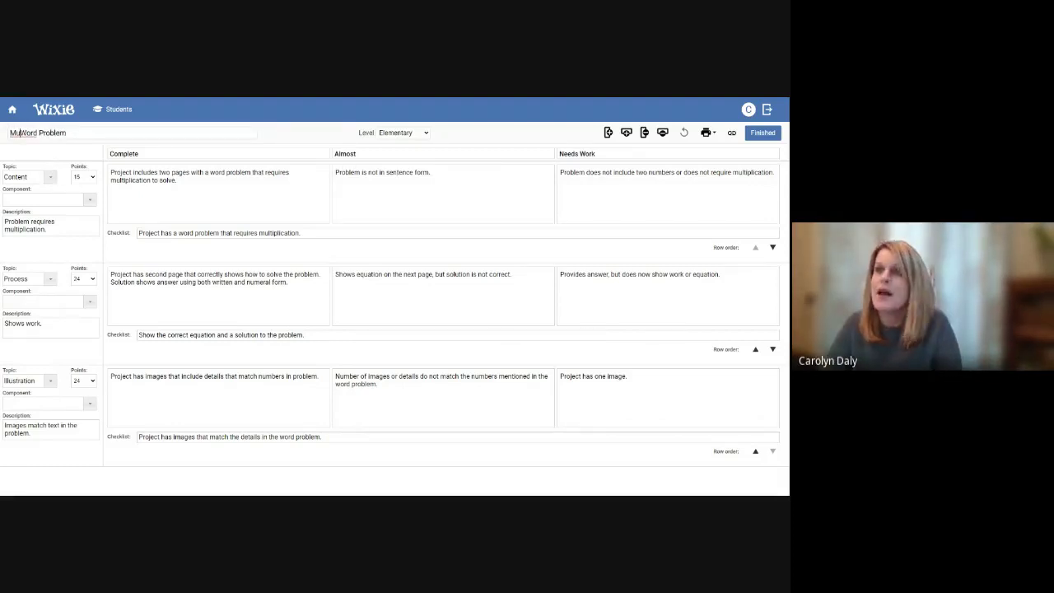
text(ltipl)
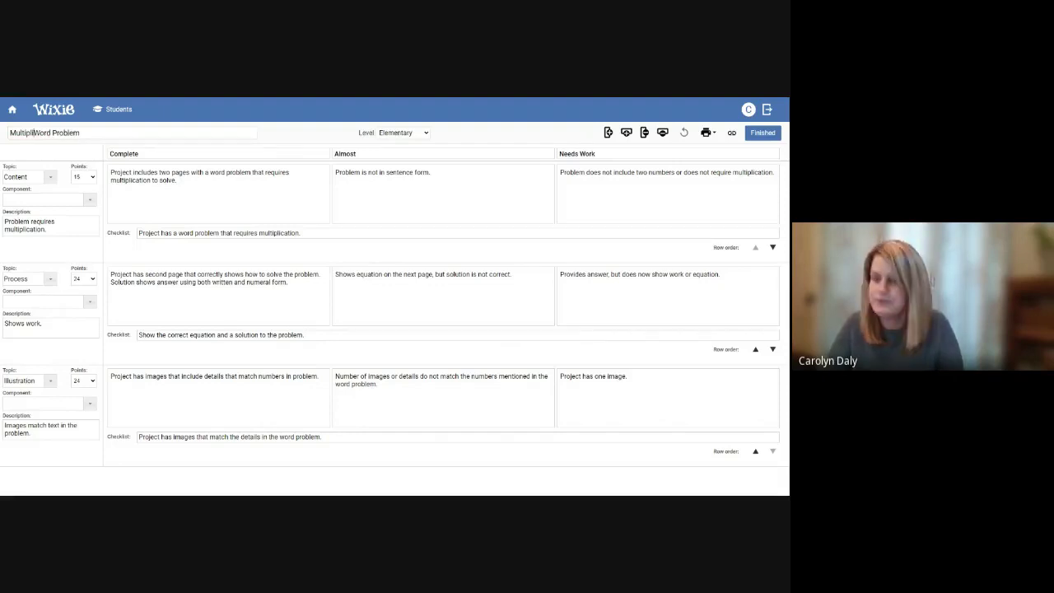
text(icat)
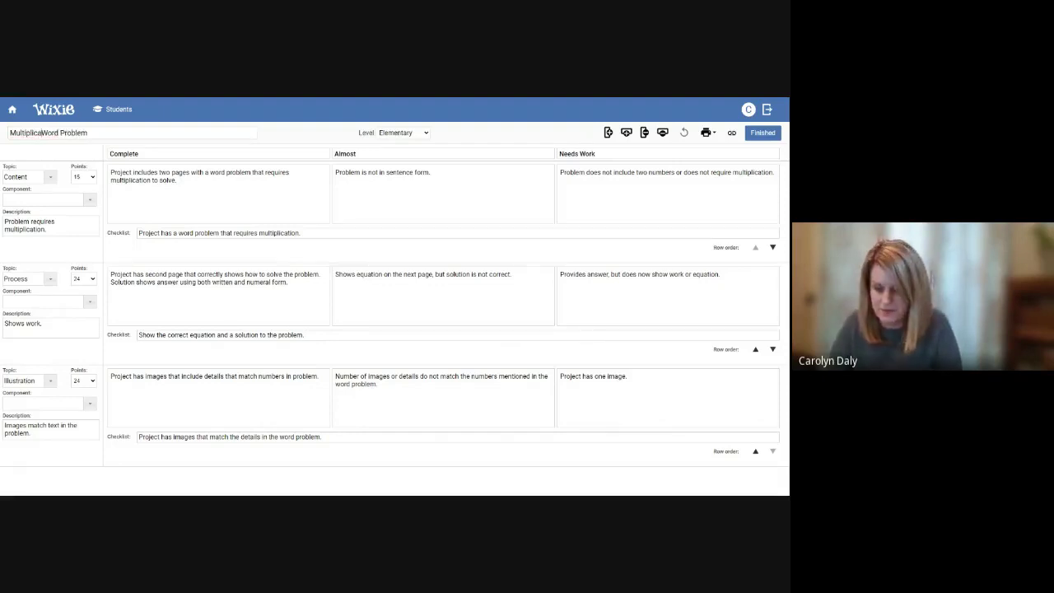
text(i)
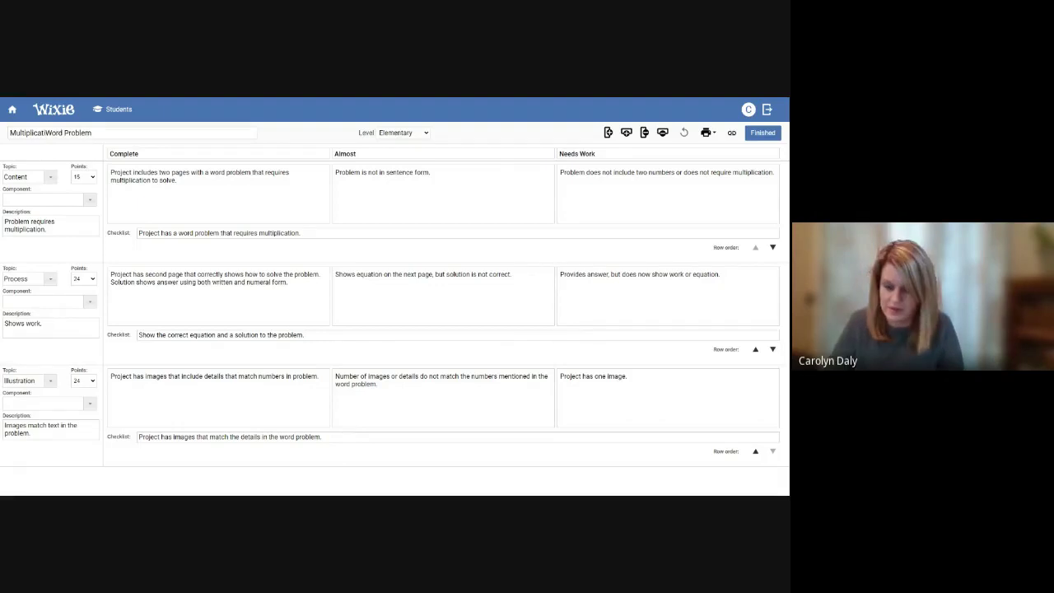
text(on)
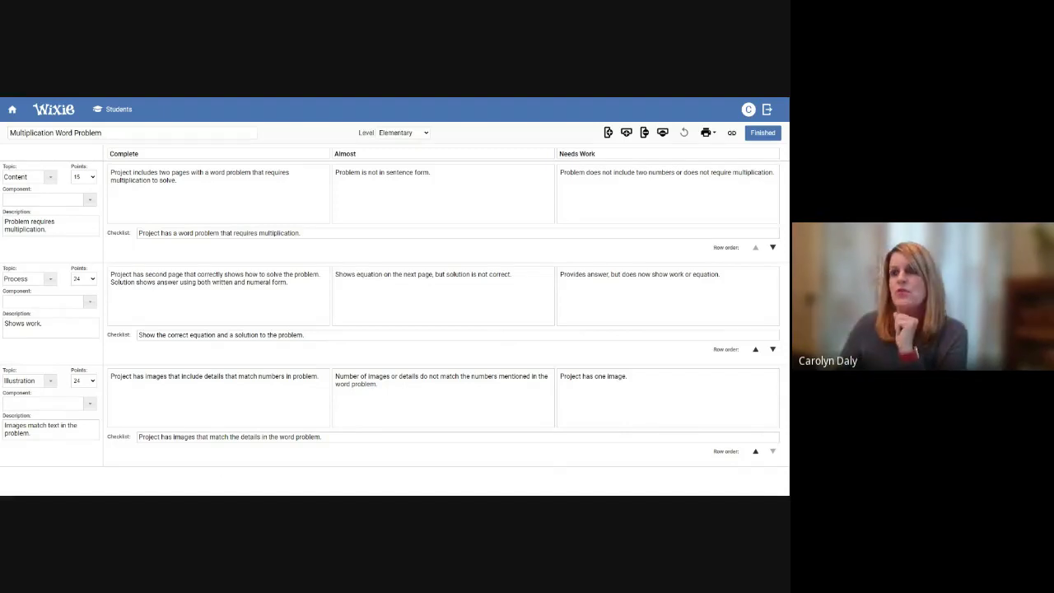
click(140, 180)
Change the Content row's Complete text from 'two pages' to 'a page' with a multiplication word problem
click(383, 175)
click(665, 173)
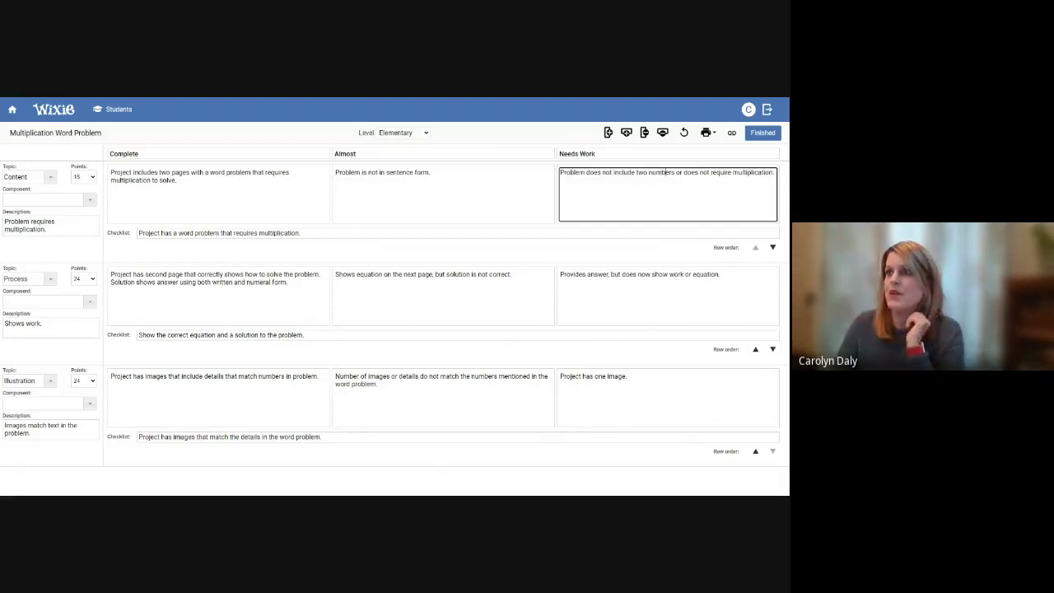
double_click(164, 172)
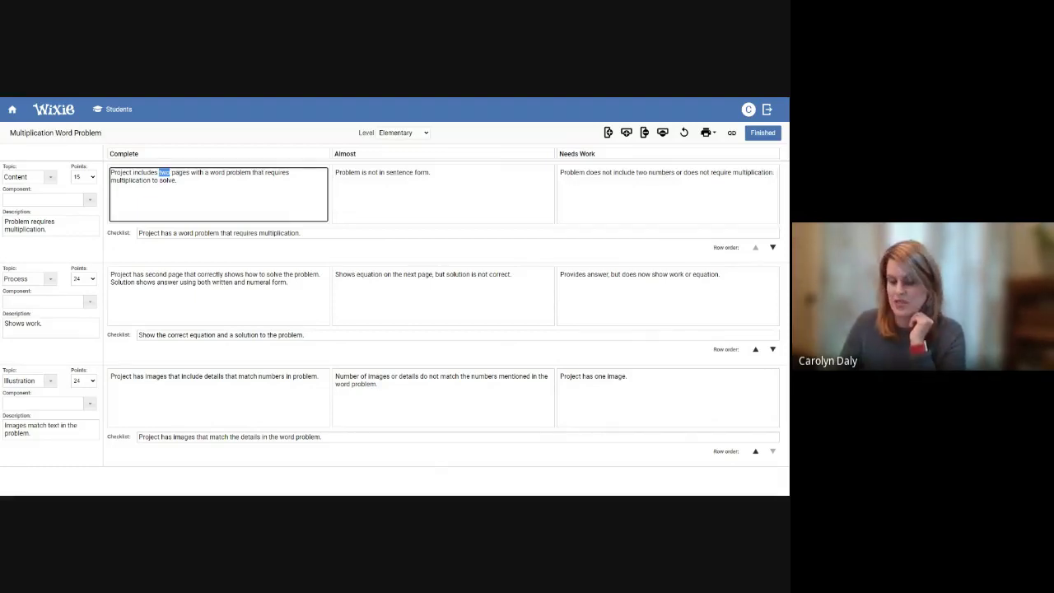
key(BackSpace)
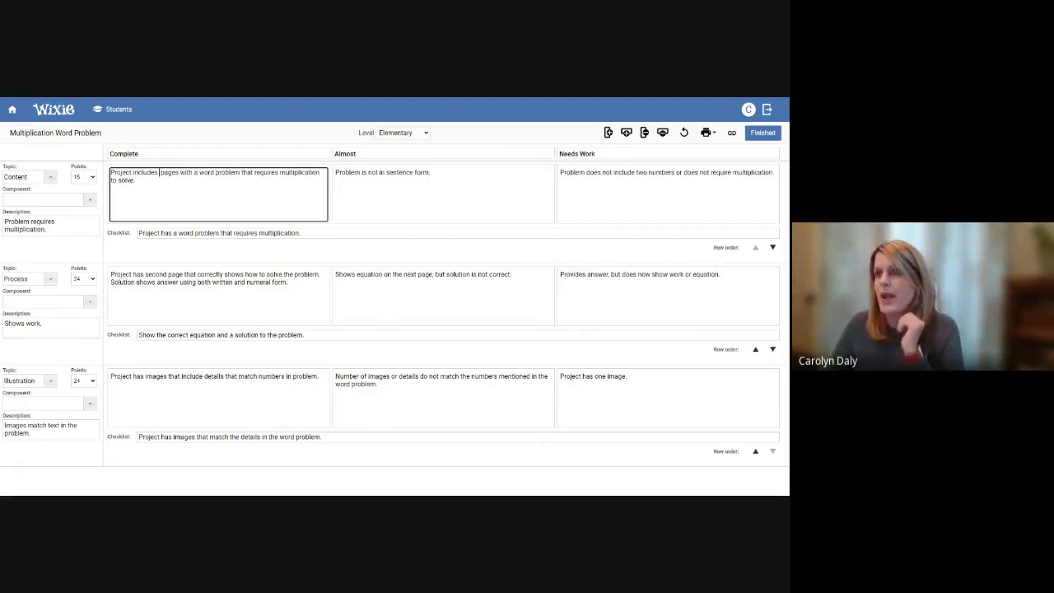
text(a)
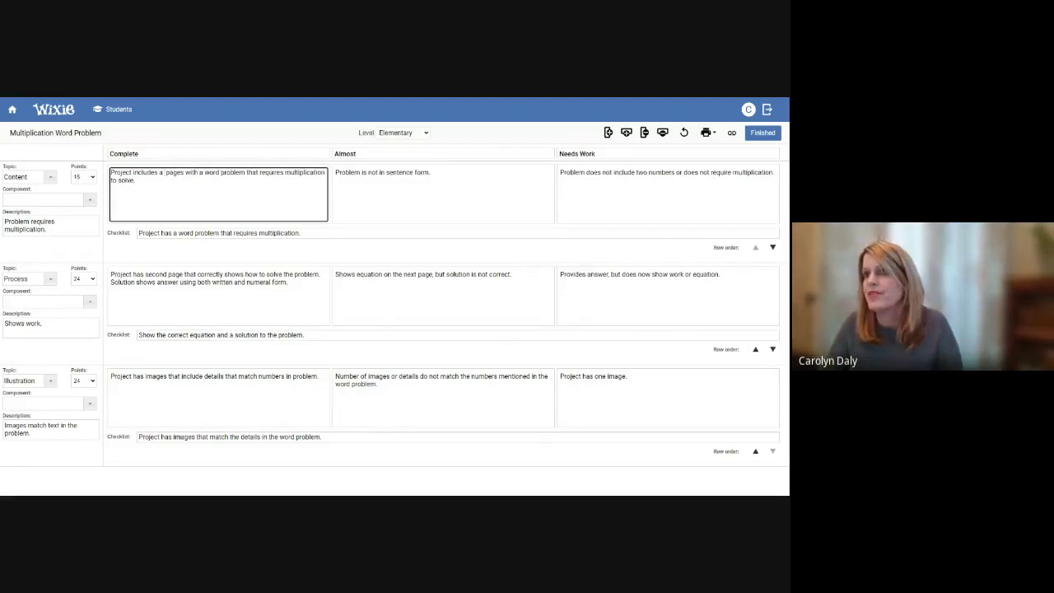
click(184, 172)
key(BackSpace)
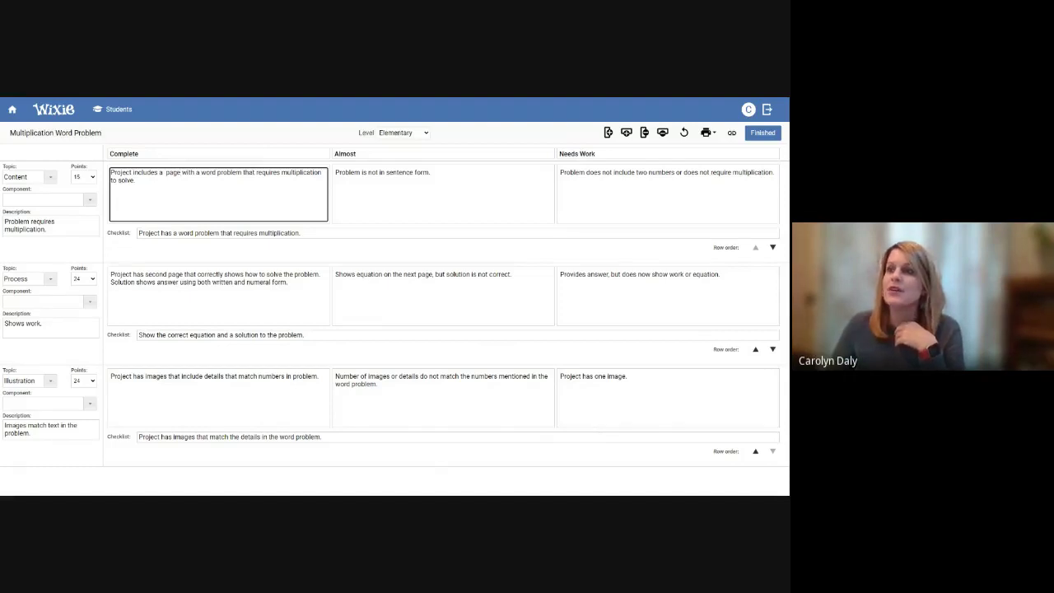
drag(299, 233, 136, 233)
click(192, 233)
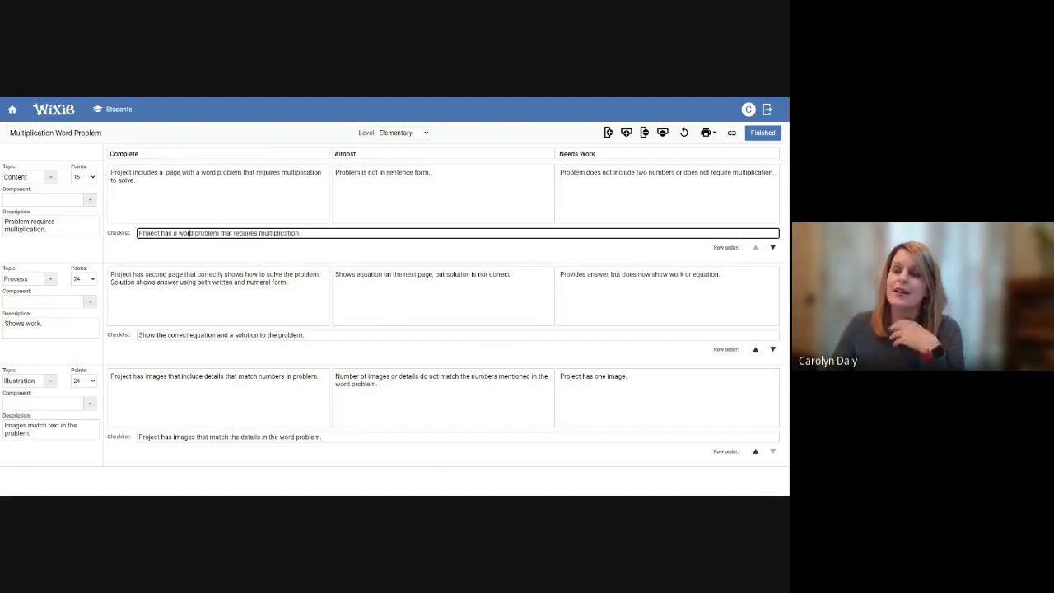
click(110, 189)
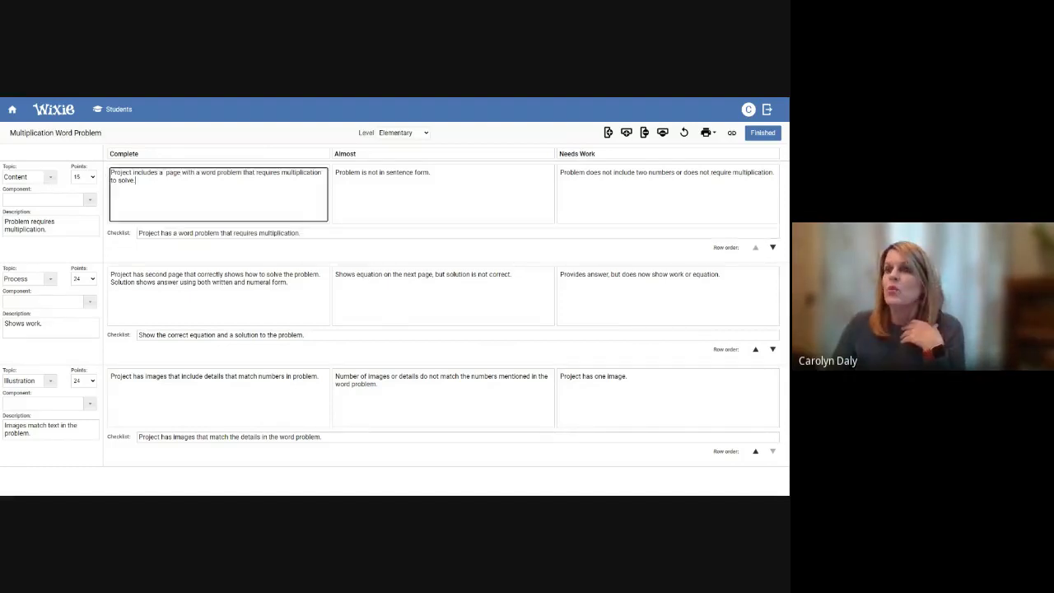
Set the first rubric row to the Design topic with the Overview component, then edit its Complete criterion
click(50, 177)
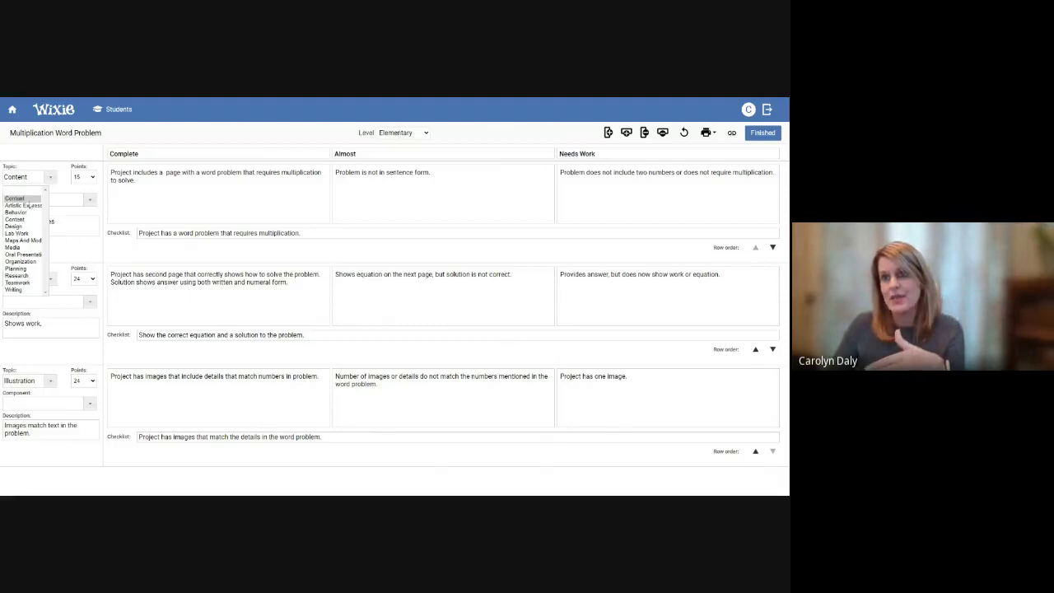
click(22, 226)
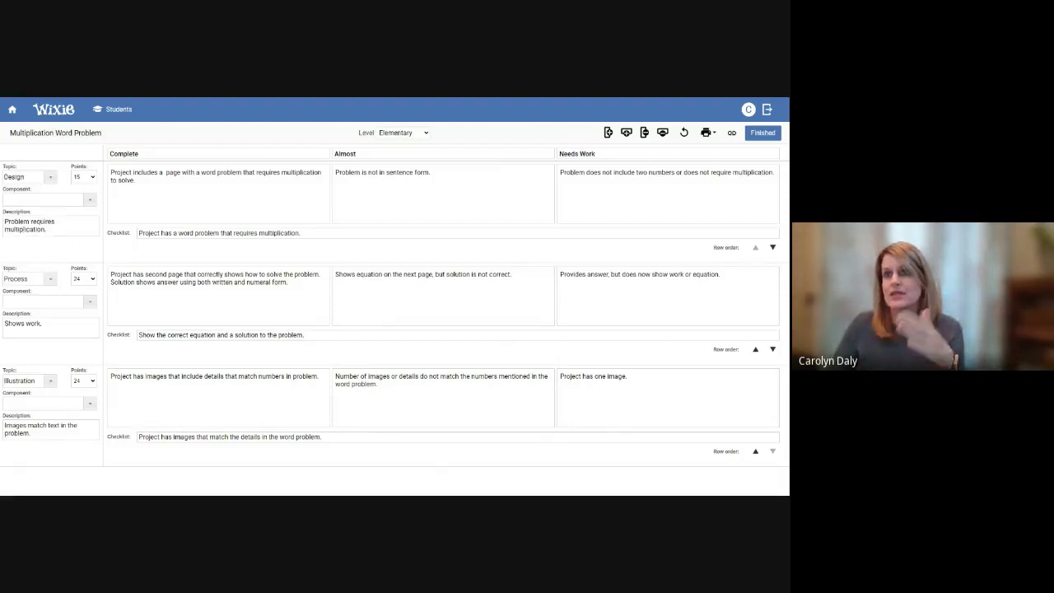
click(89, 200)
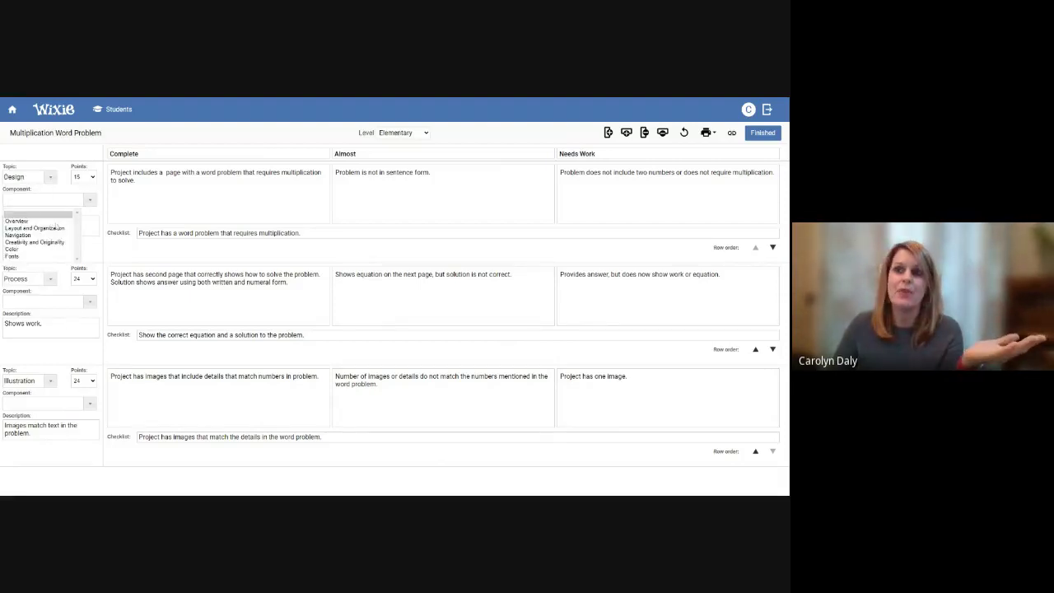
click(18, 221)
click(218, 194)
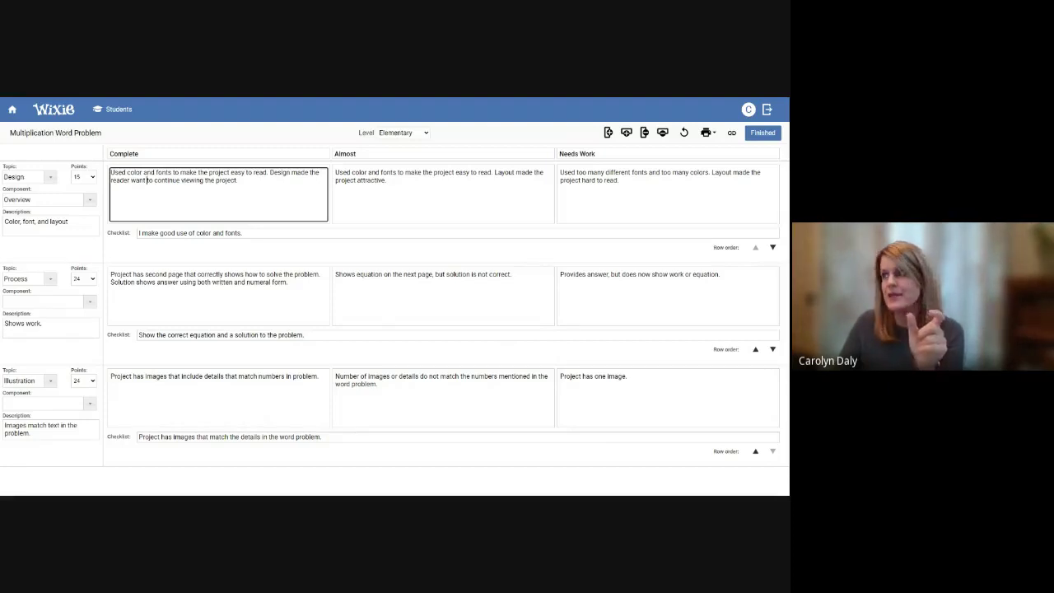
Revert the rubric to its saved Word Problem version with the Content multiplication row
click(684, 134)
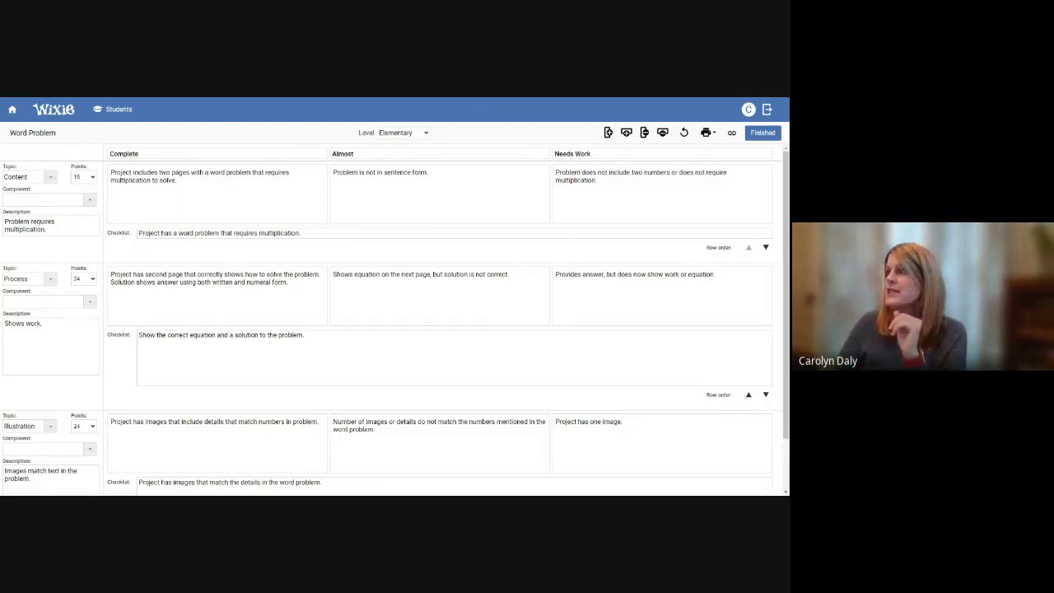
Finish the rubric and view the nine saved rubrics in My Assessments
click(760, 134)
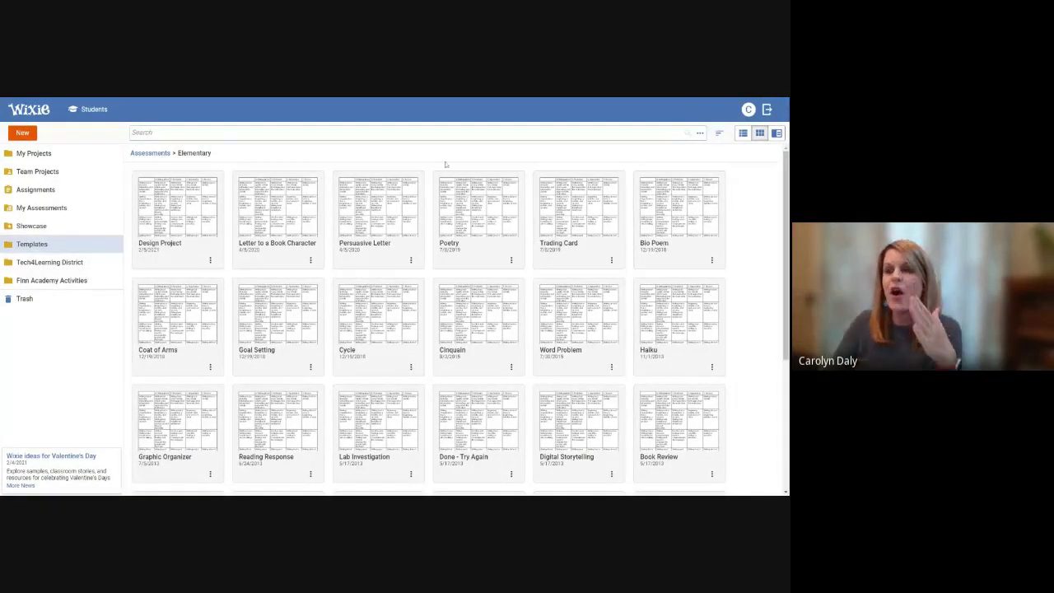
click(45, 209)
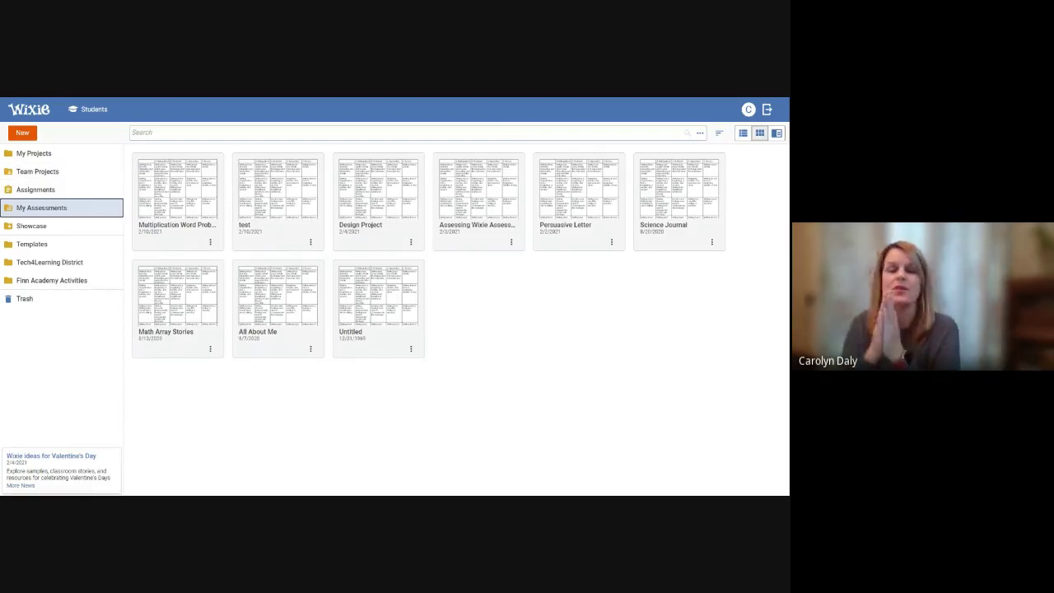
click(210, 241)
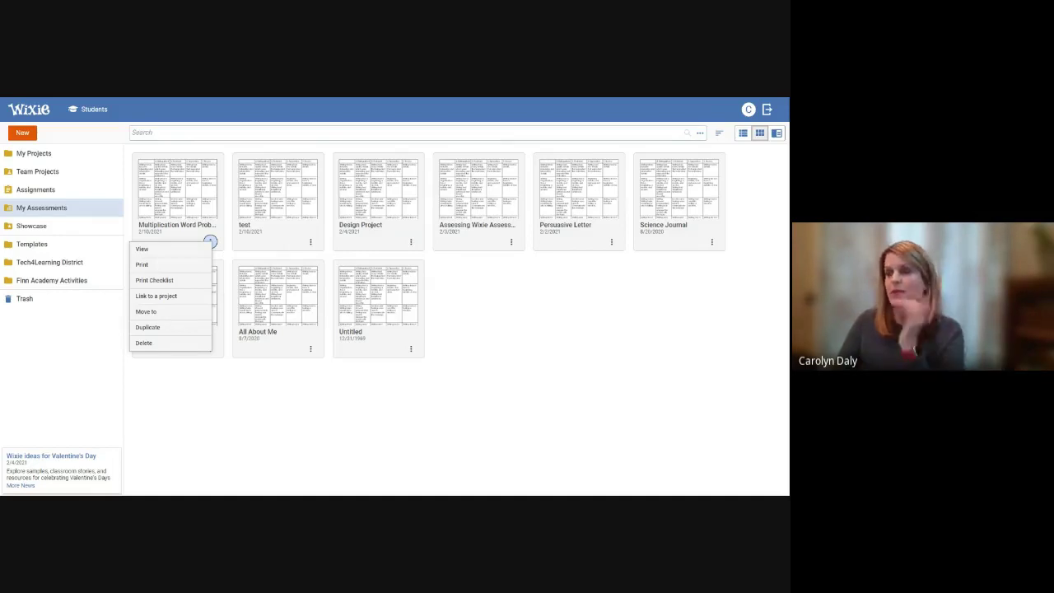
click(203, 372)
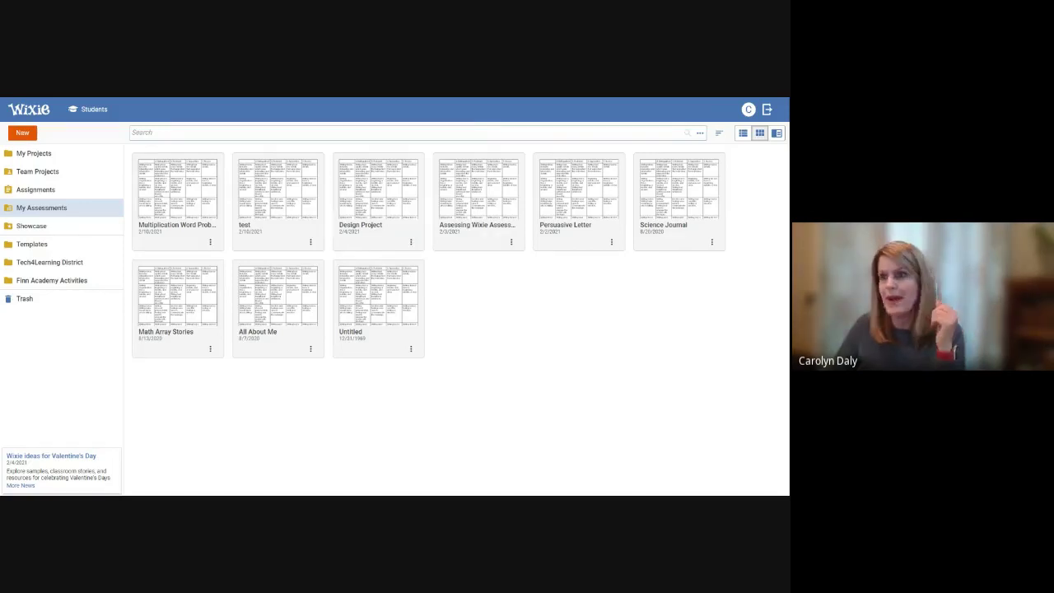
Create a new blank Assessment rubric from the New dialog
click(21, 133)
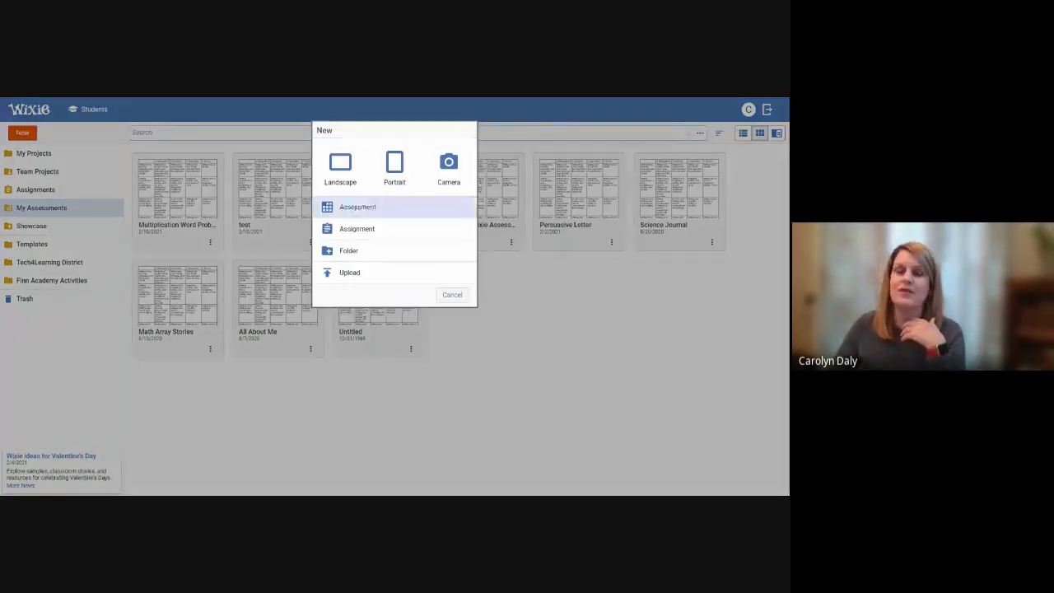
click(355, 207)
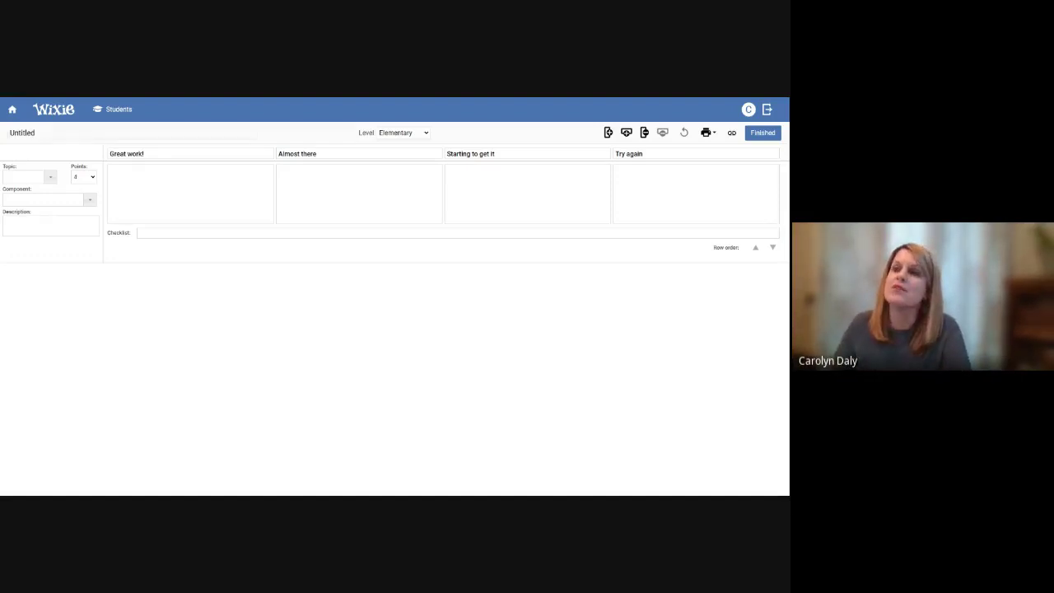
Retitle the Untitled rubric as 'How to video'
click(21, 132)
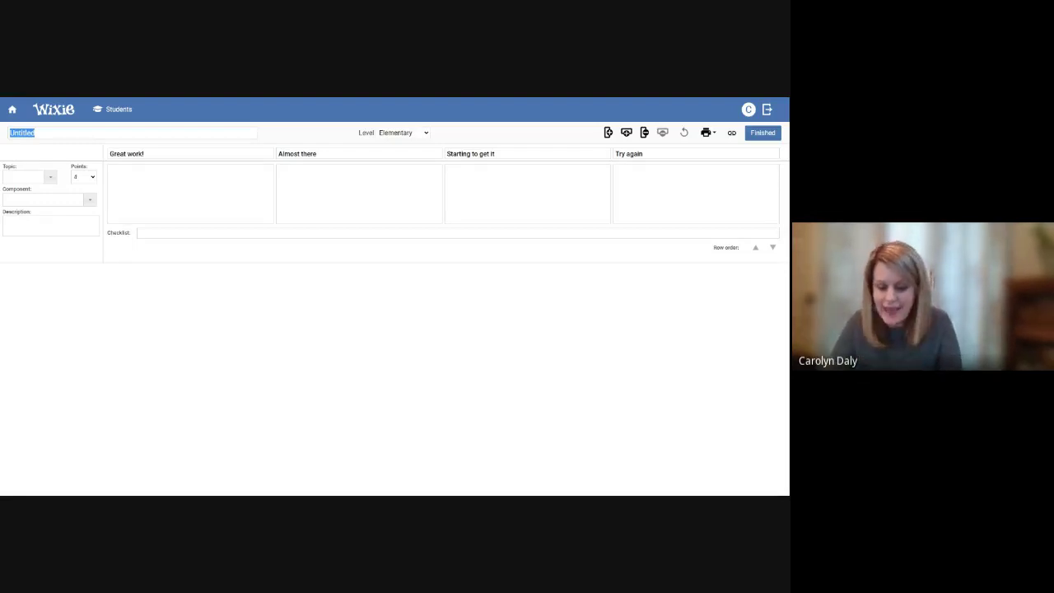
text(Hot)
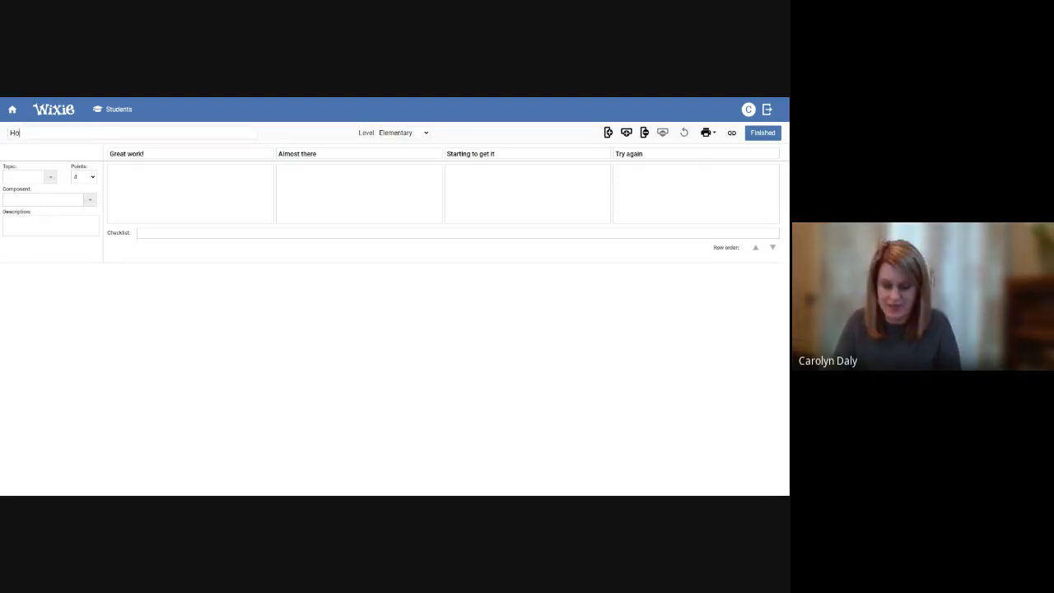
key(BackSpace)
text(w to video)
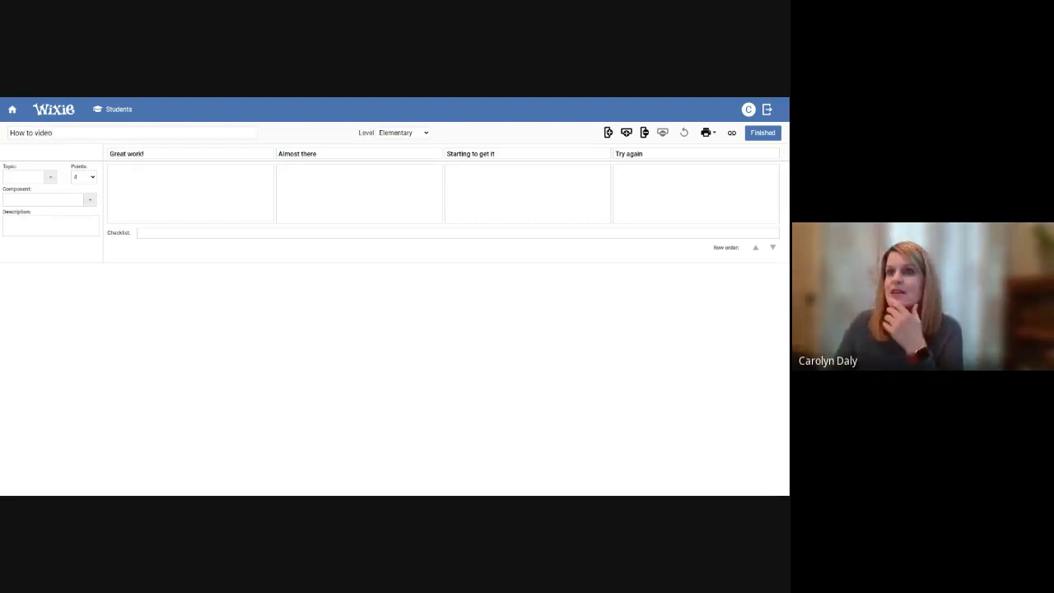
key(Return)
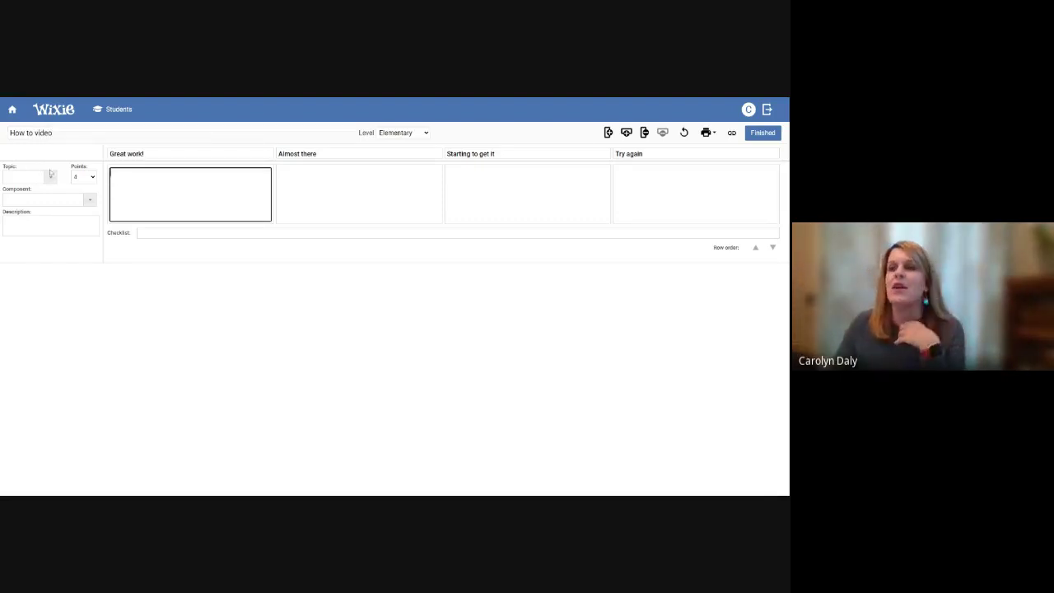
Set the first rubric row to the Content topic with the Order component
click(50, 177)
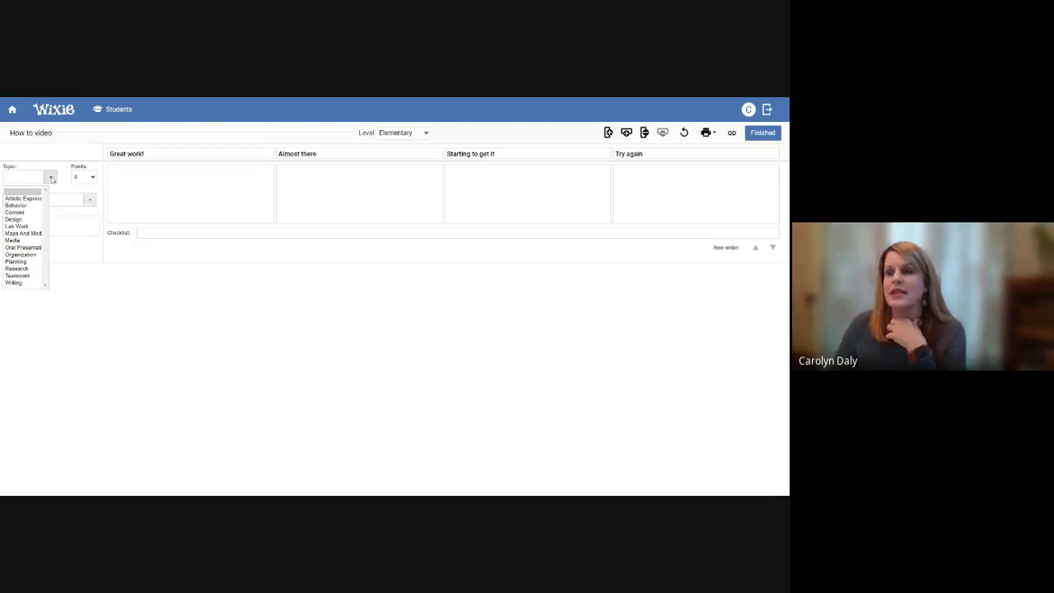
click(25, 212)
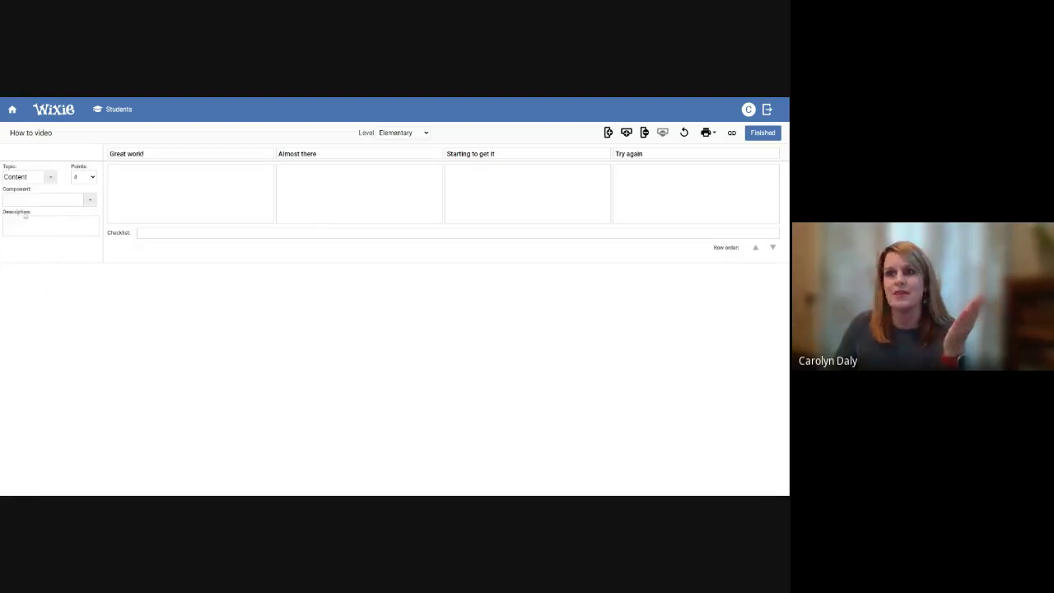
click(89, 200)
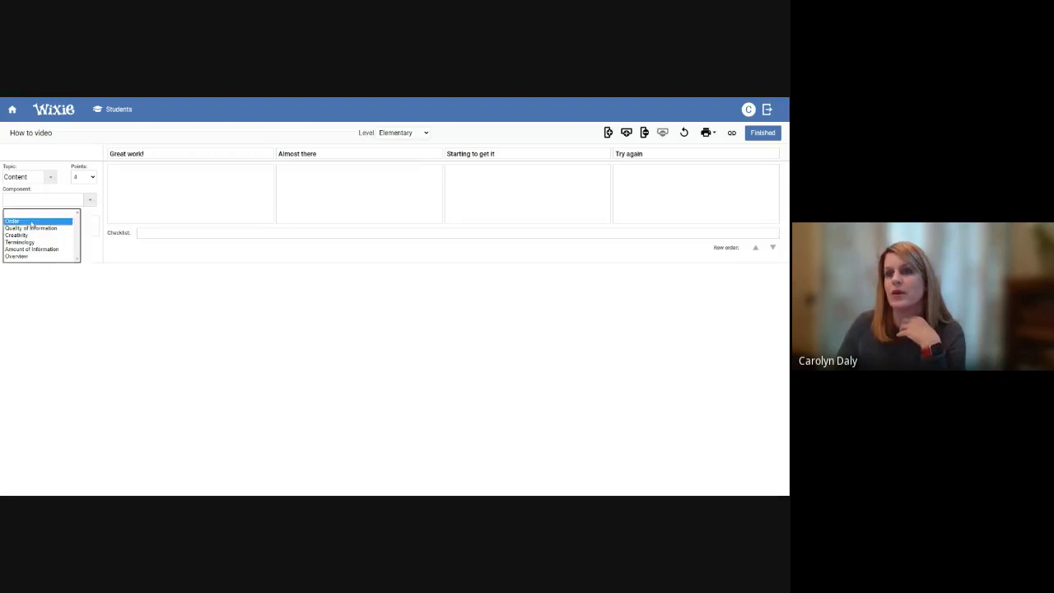
click(24, 220)
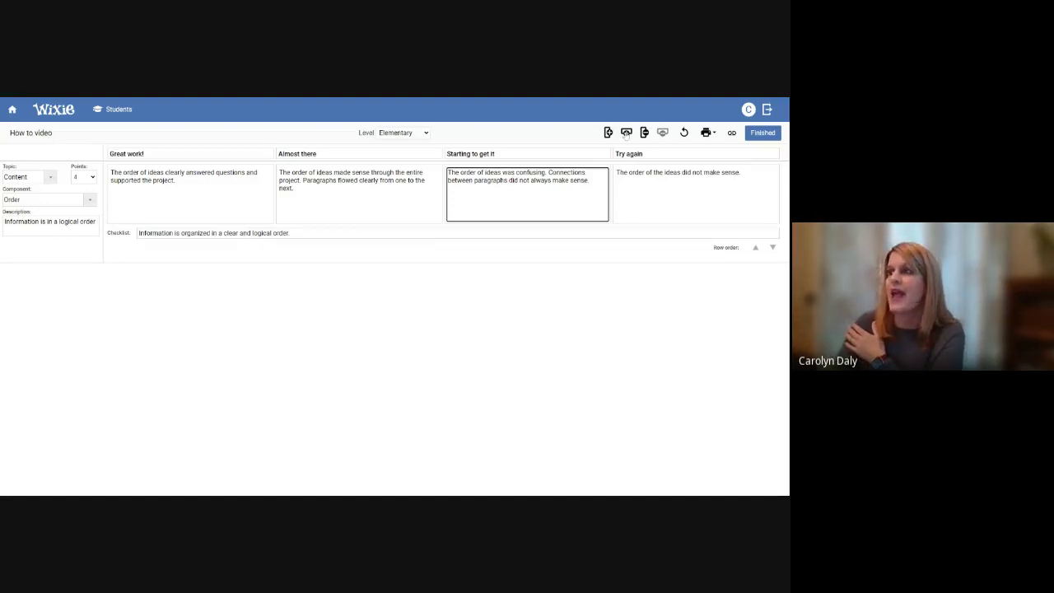
Add a second row set to Writing with the Organization component
click(626, 133)
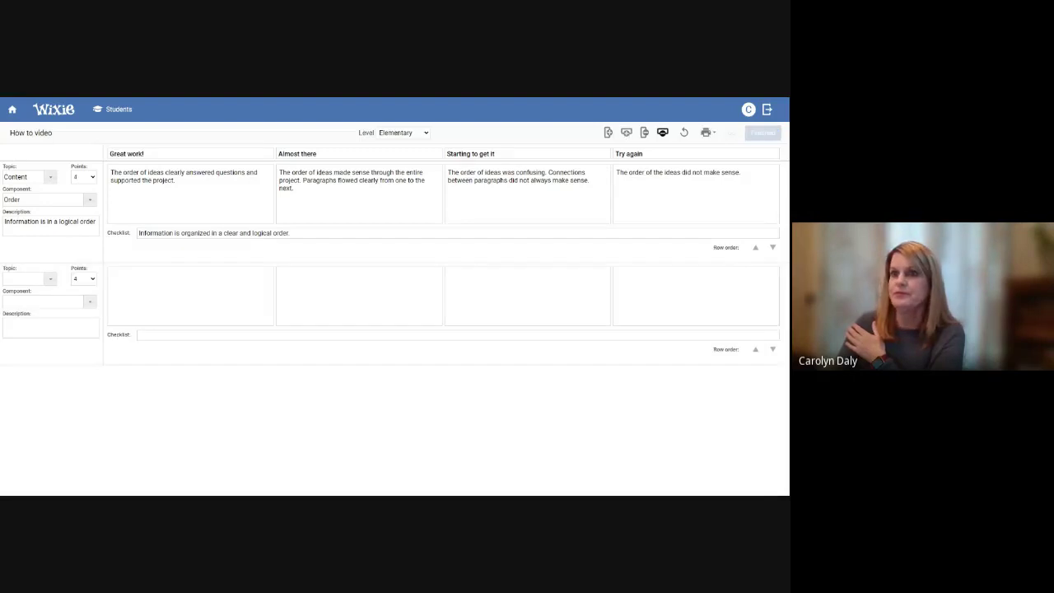
click(50, 280)
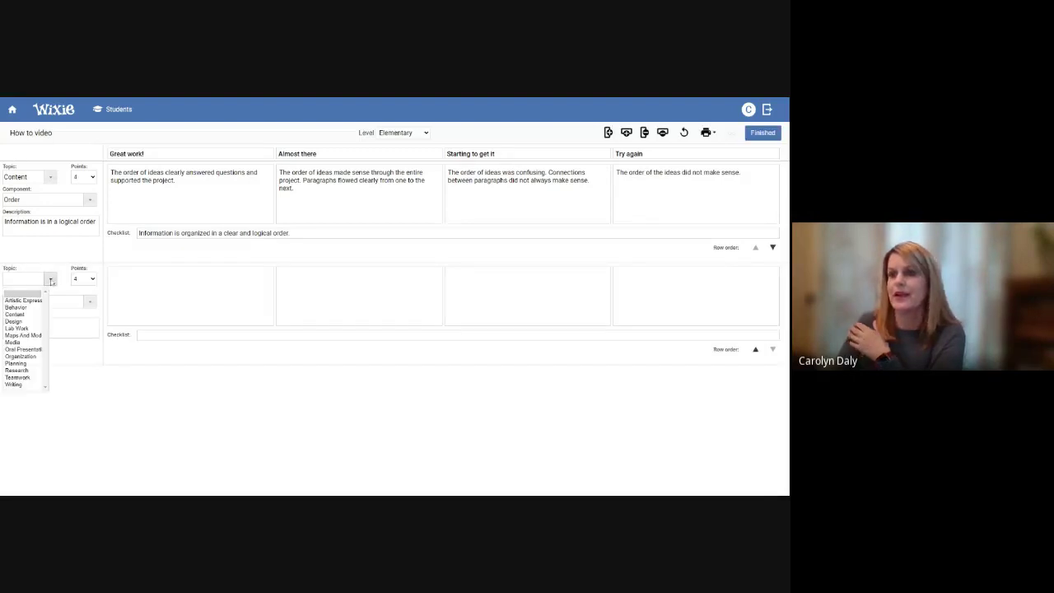
click(17, 385)
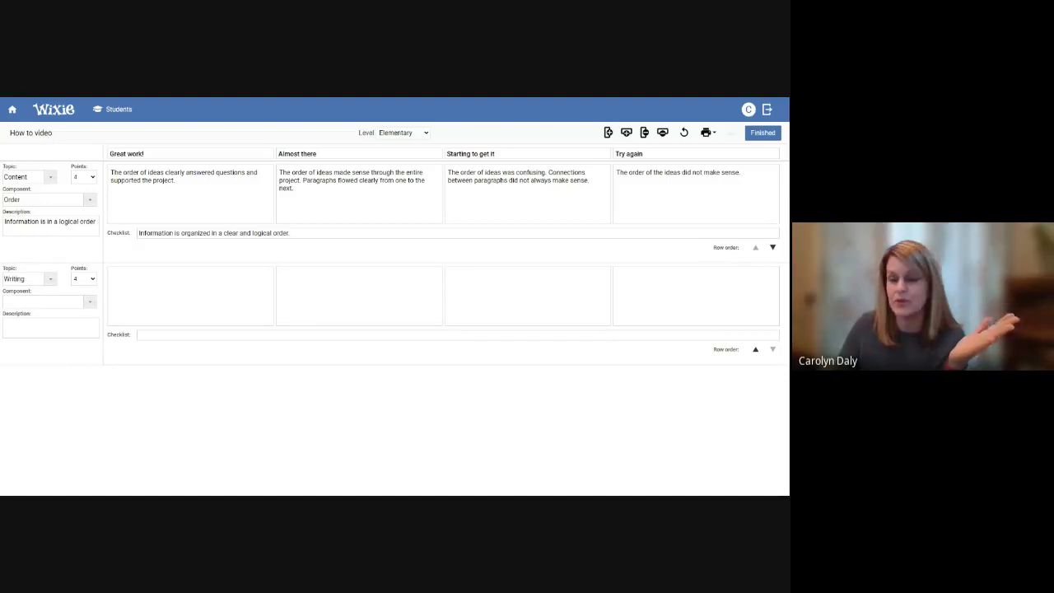
click(88, 303)
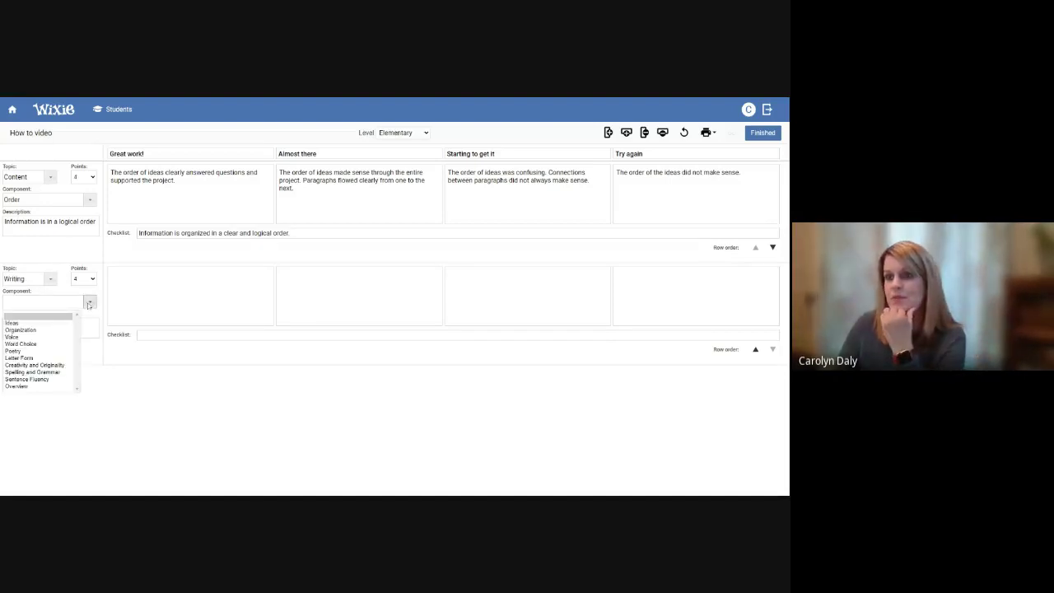
click(48, 330)
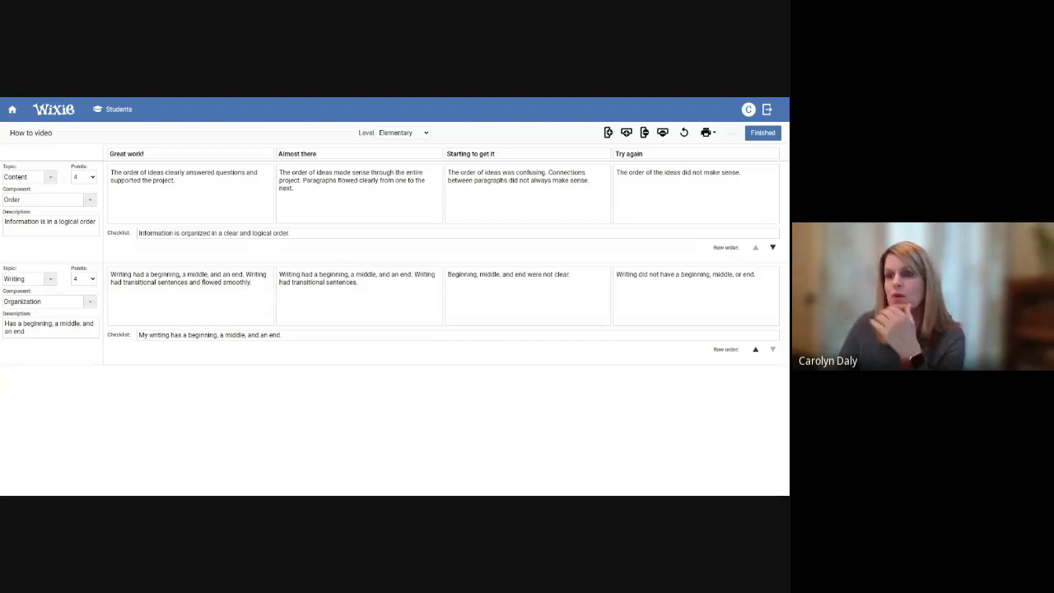
click(155, 282)
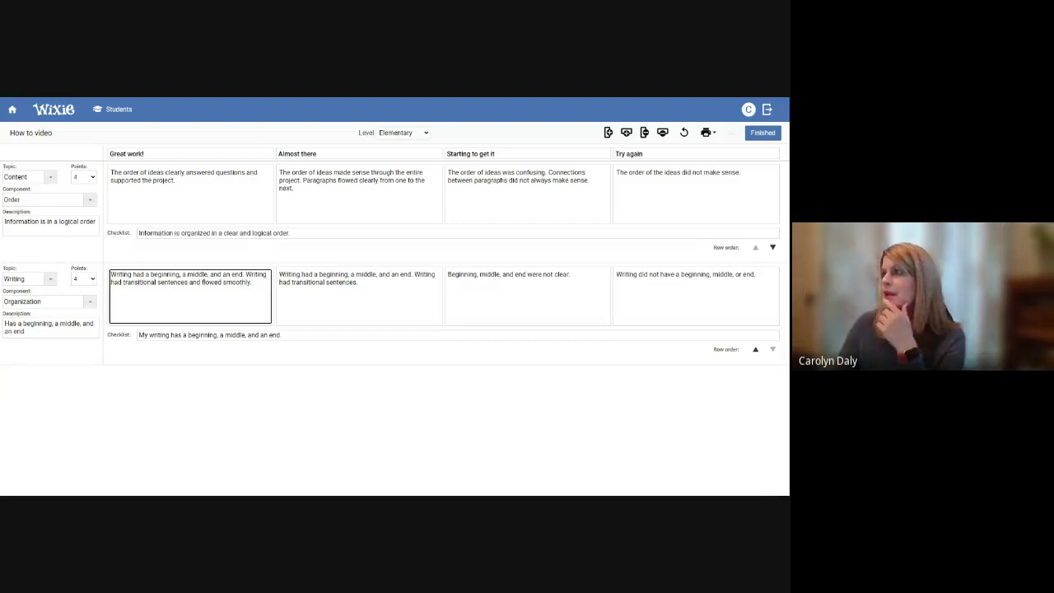
Add a third row set to Design with the Creativity And Originality component
click(626, 133)
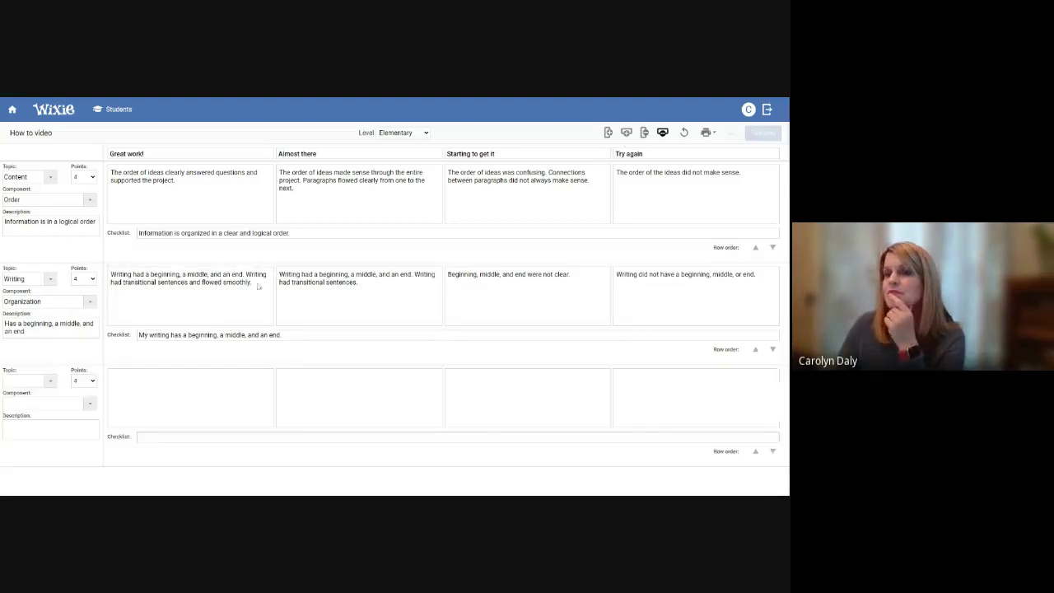
click(50, 382)
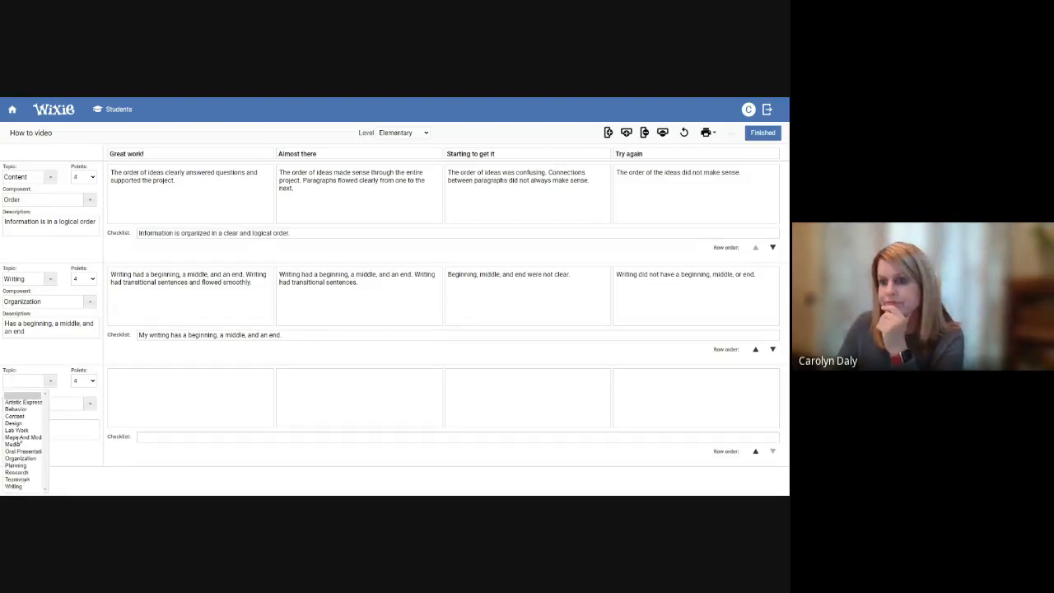
click(16, 423)
click(90, 403)
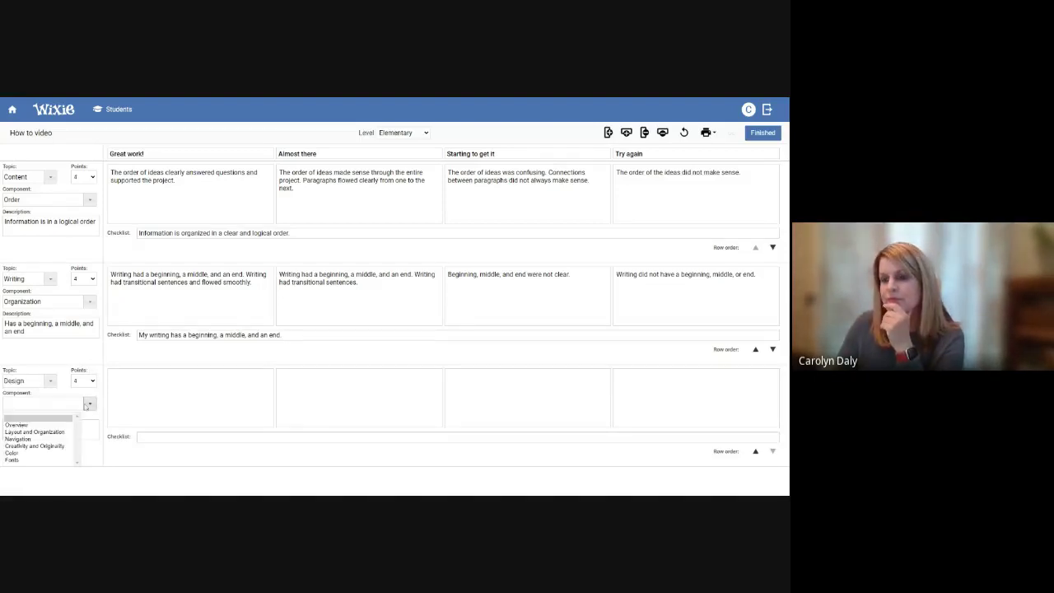
click(34, 445)
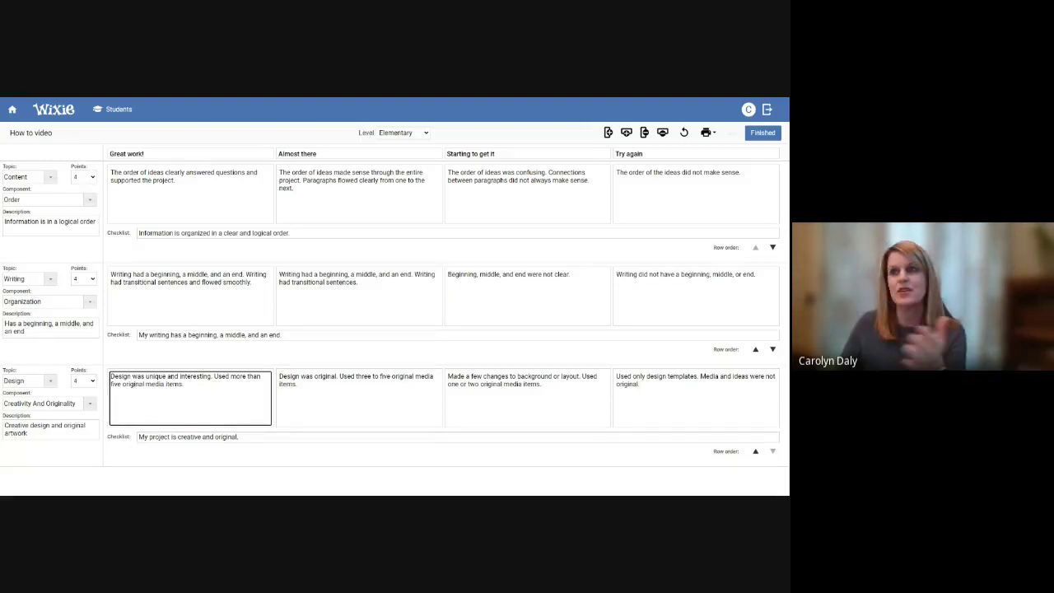
click(128, 154)
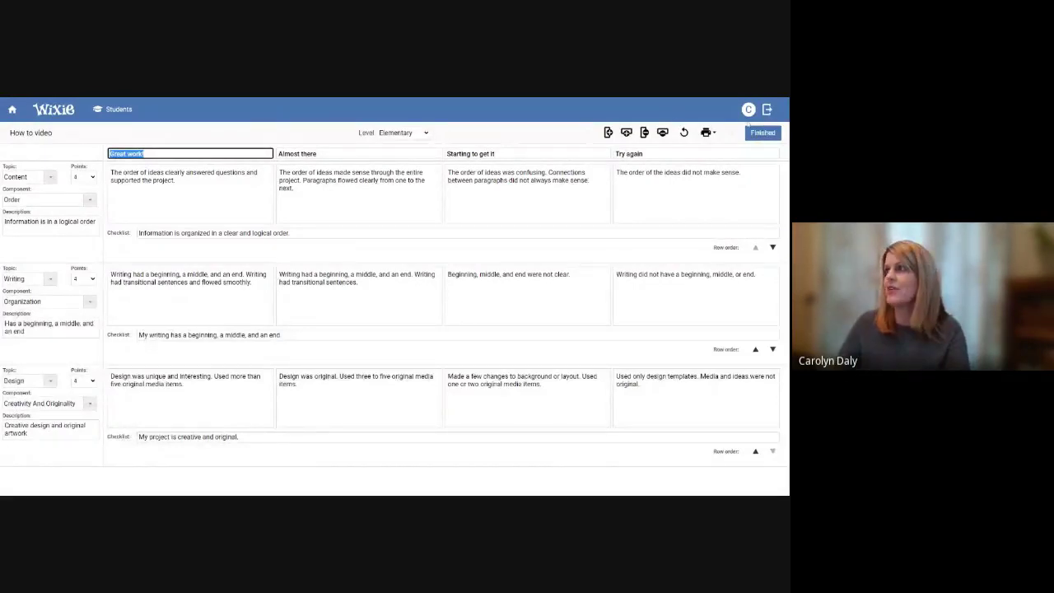
Save the 'How to video' rubric and return to My Assessments
click(760, 134)
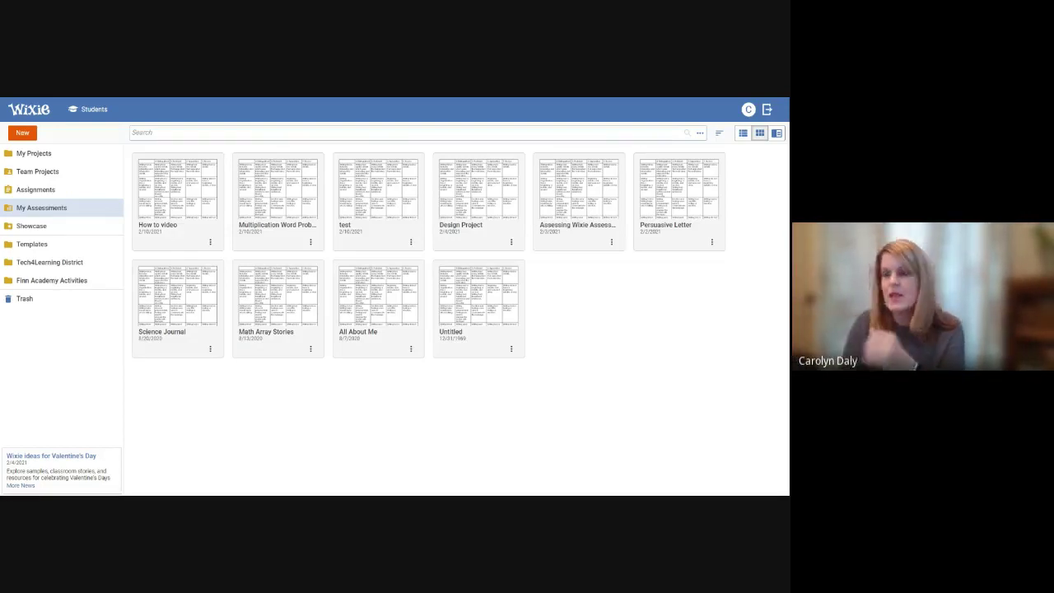
Browse Templates to Language Arts > Writing > Story Starters
click(49, 245)
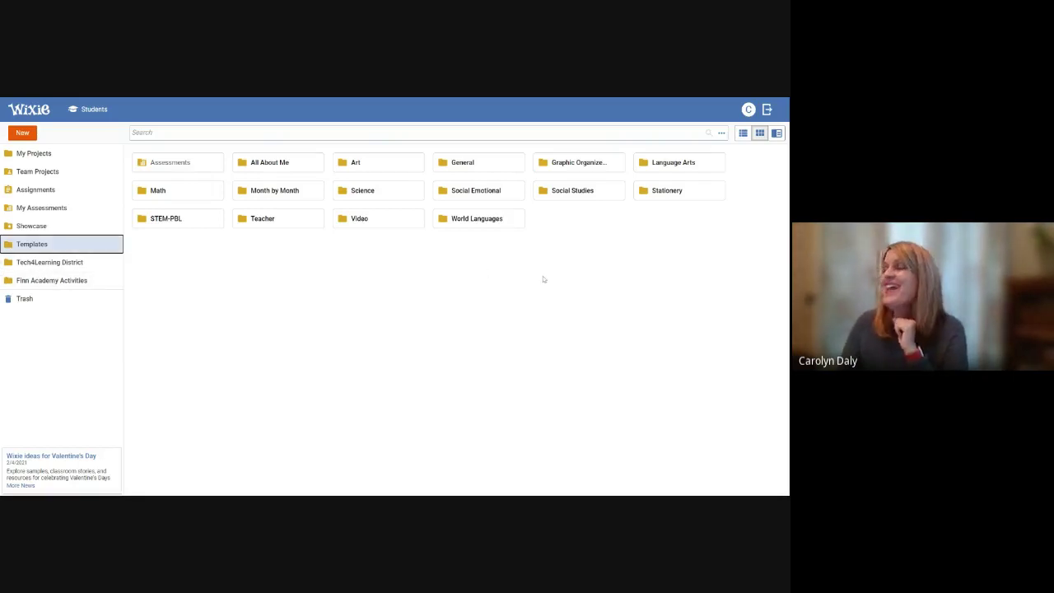
double_click(673, 164)
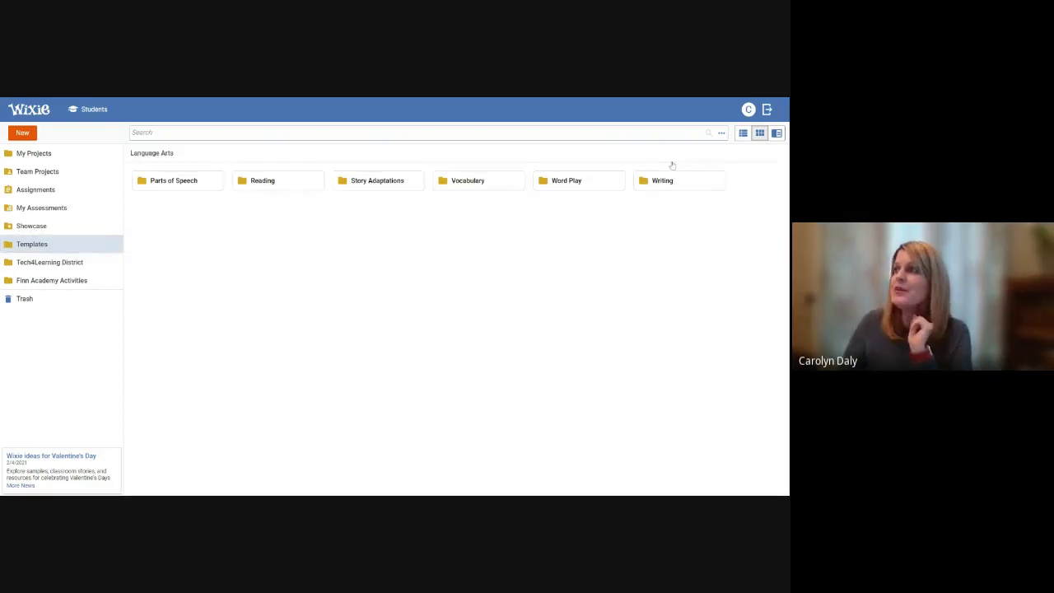
double_click(658, 179)
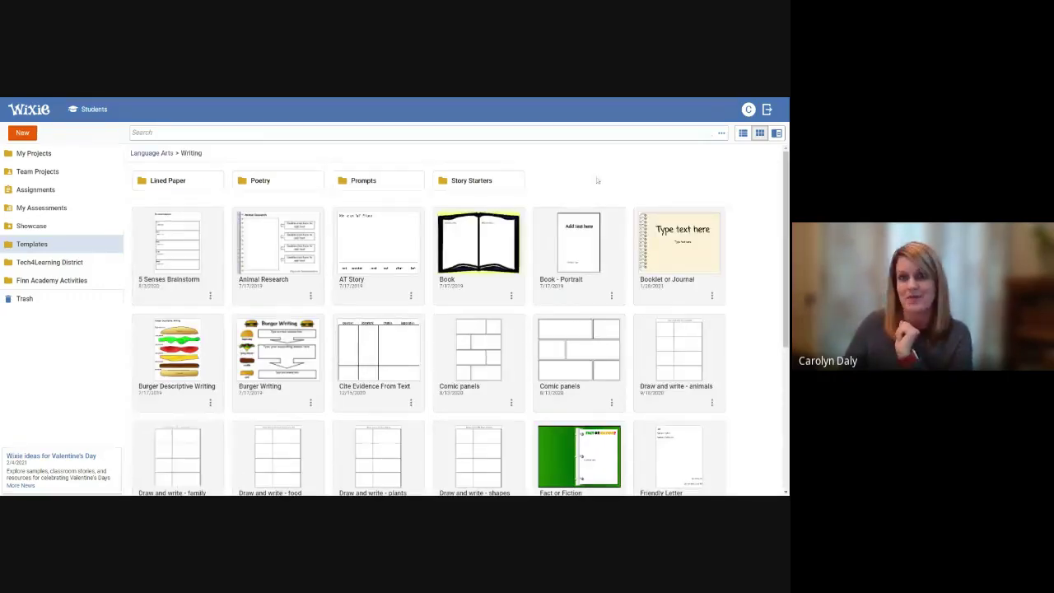
click(487, 188)
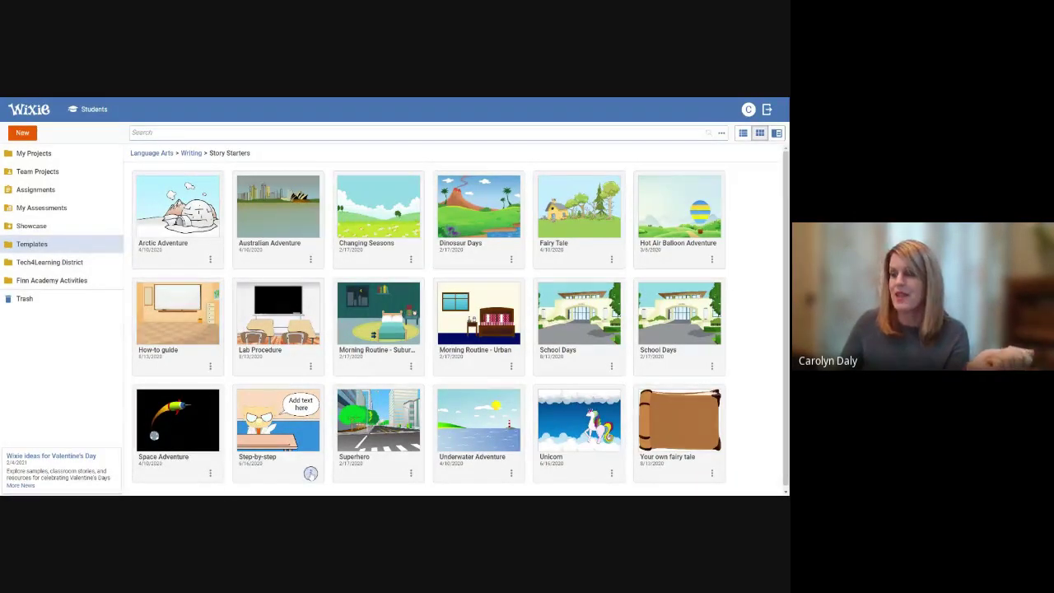
Copy the Step-by-step story starter to My Projects, open it and title it 'Grammar Tutorial'
click(310, 472)
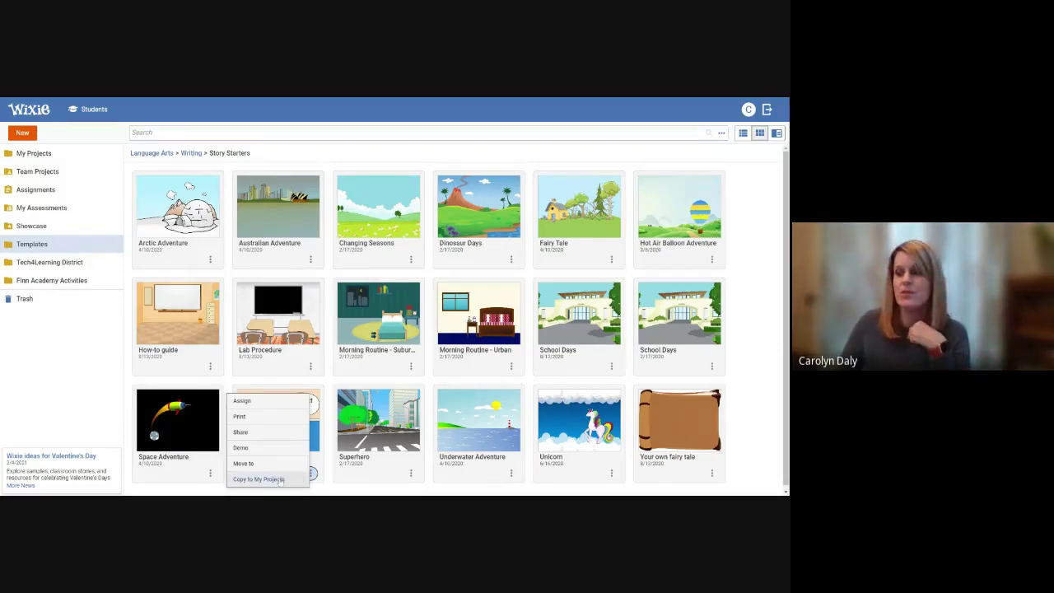
click(280, 480)
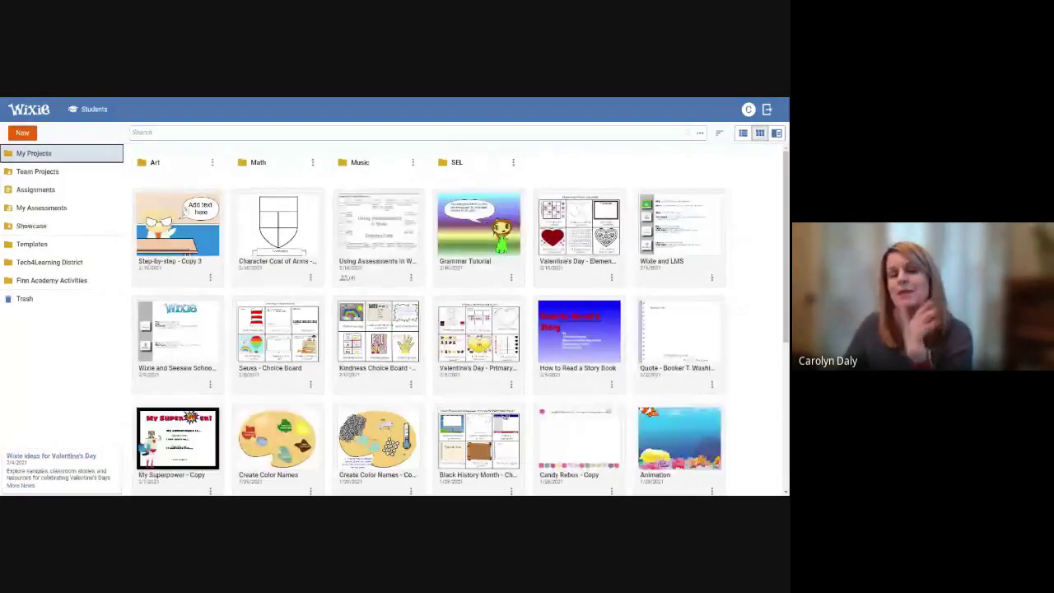
click(184, 227)
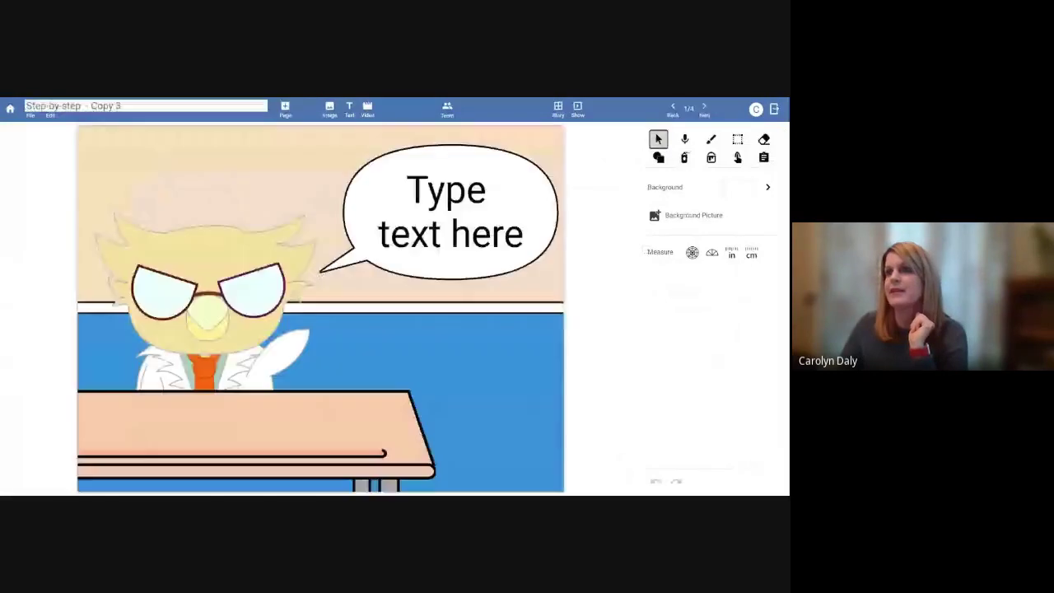
text(G)
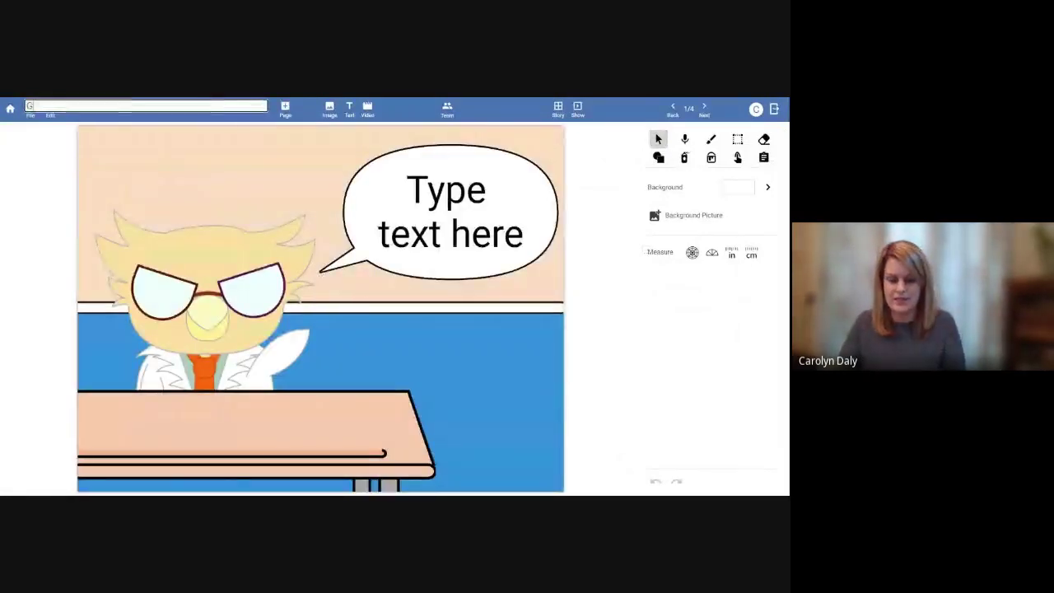
text(rammar Tutorial)
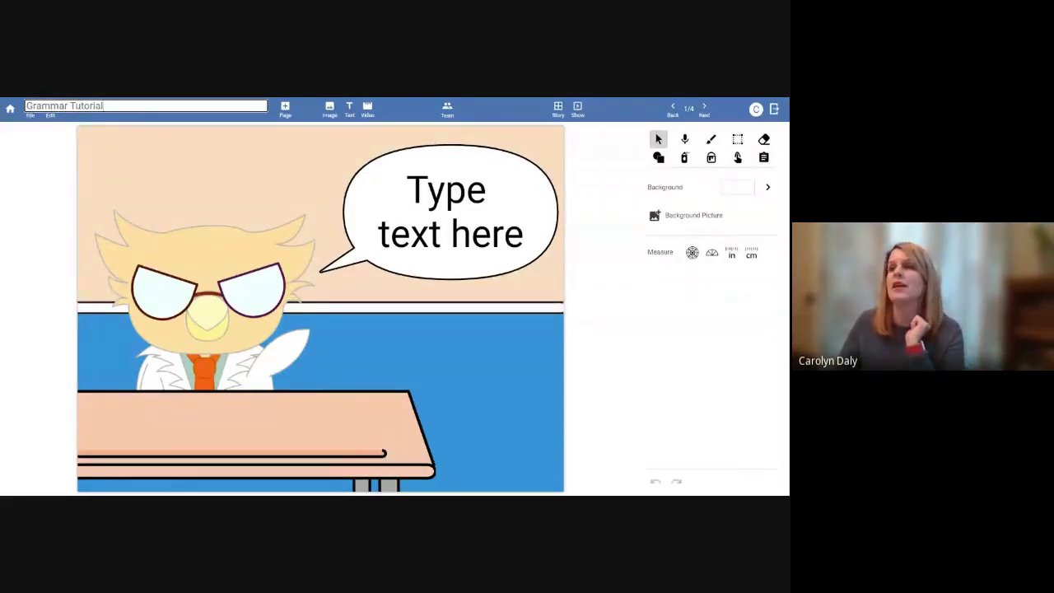
Confirm the title and write page 1 instructions about plural words changing with ch, sh, y, s
click(87, 168)
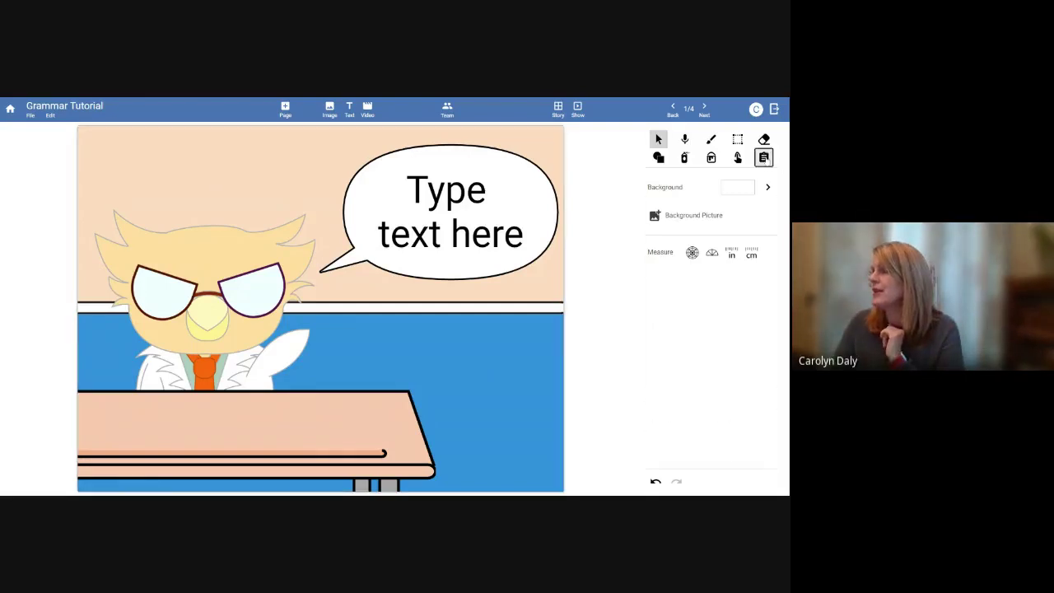
click(763, 157)
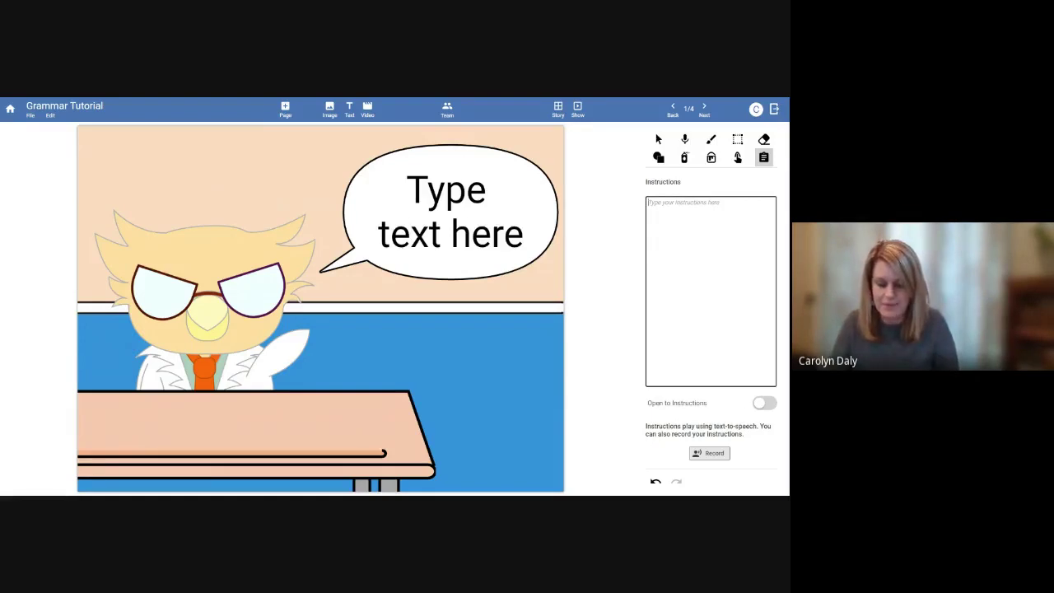
text(T)
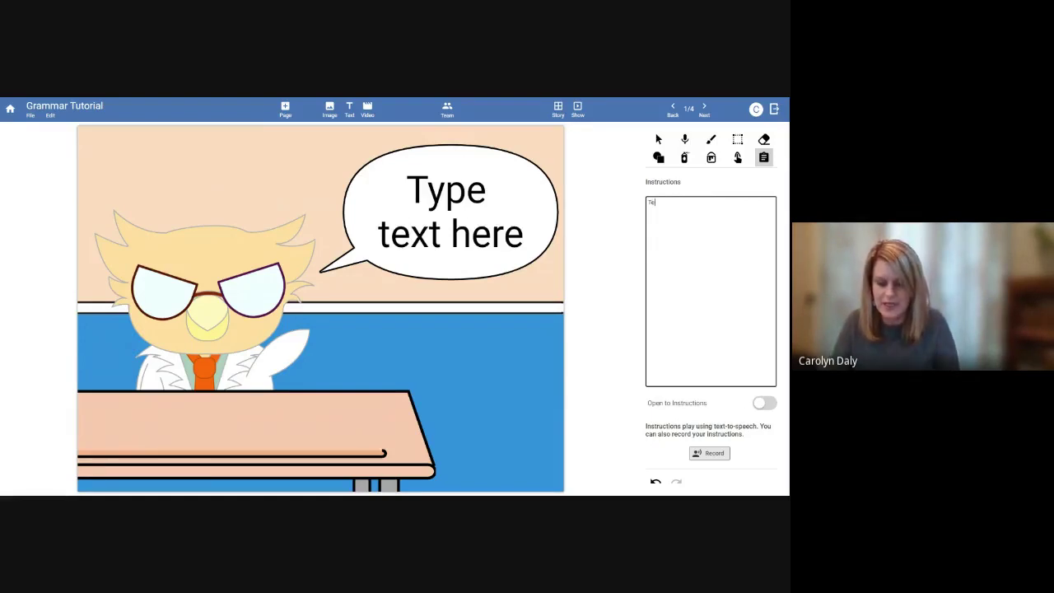
text(e)
key(BackSpace)
text(ype )
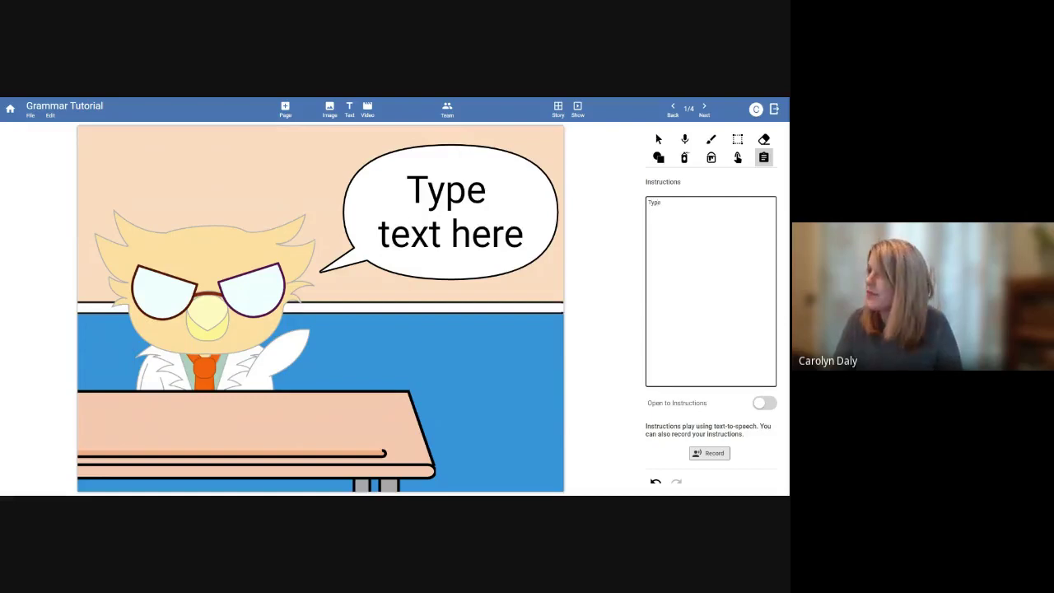
text(example)
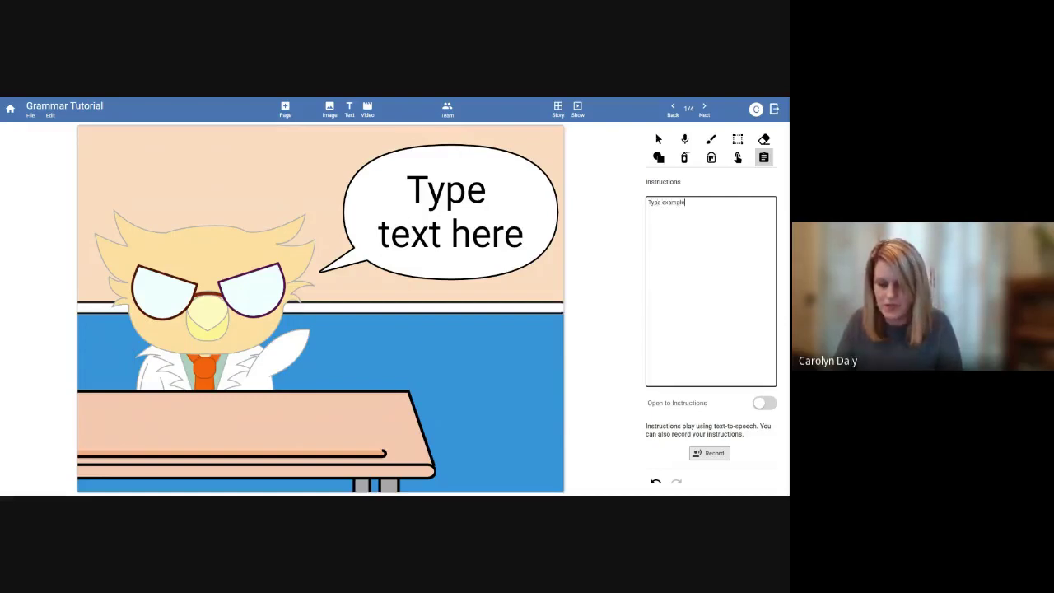
text(s of how plu)
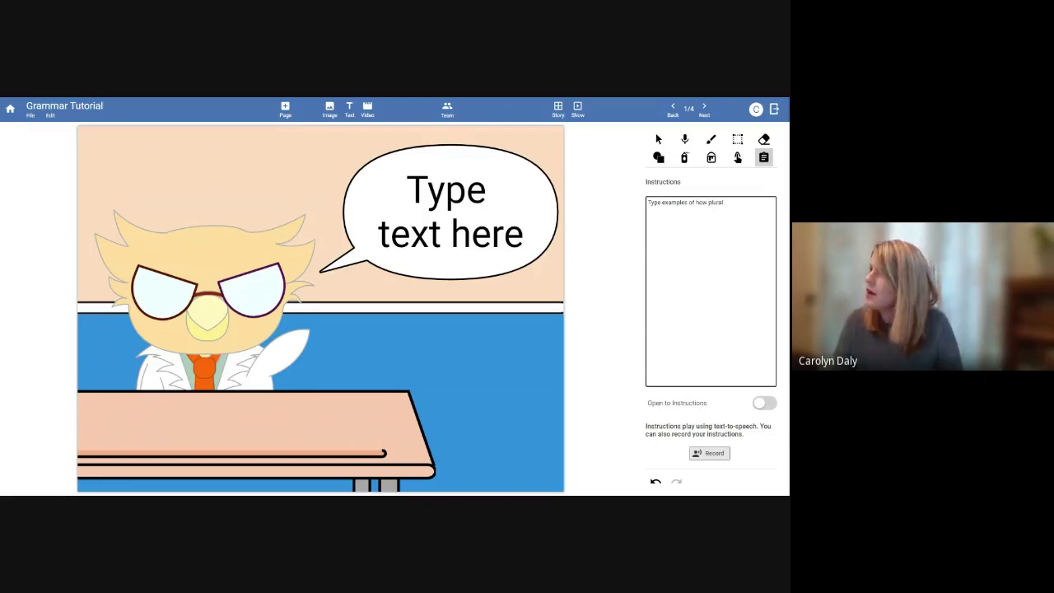
text(ral words)
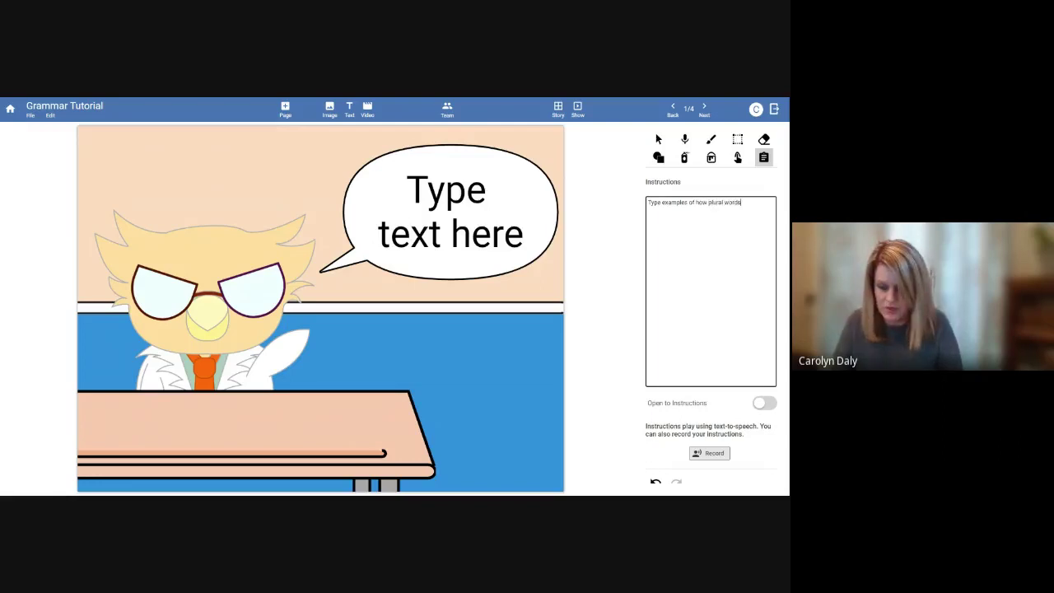
text( change when the)
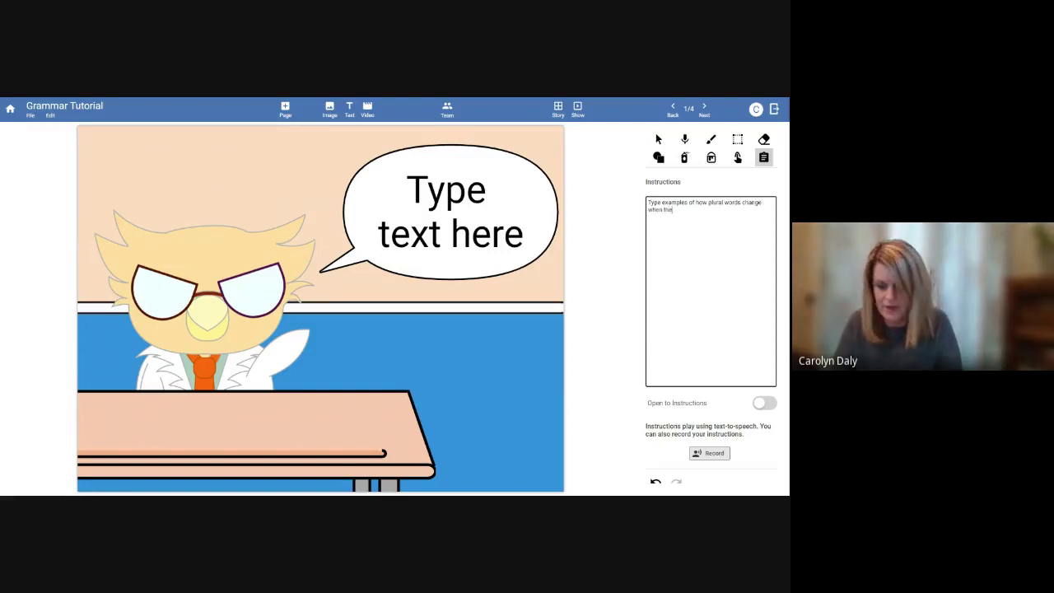
text(re is a )
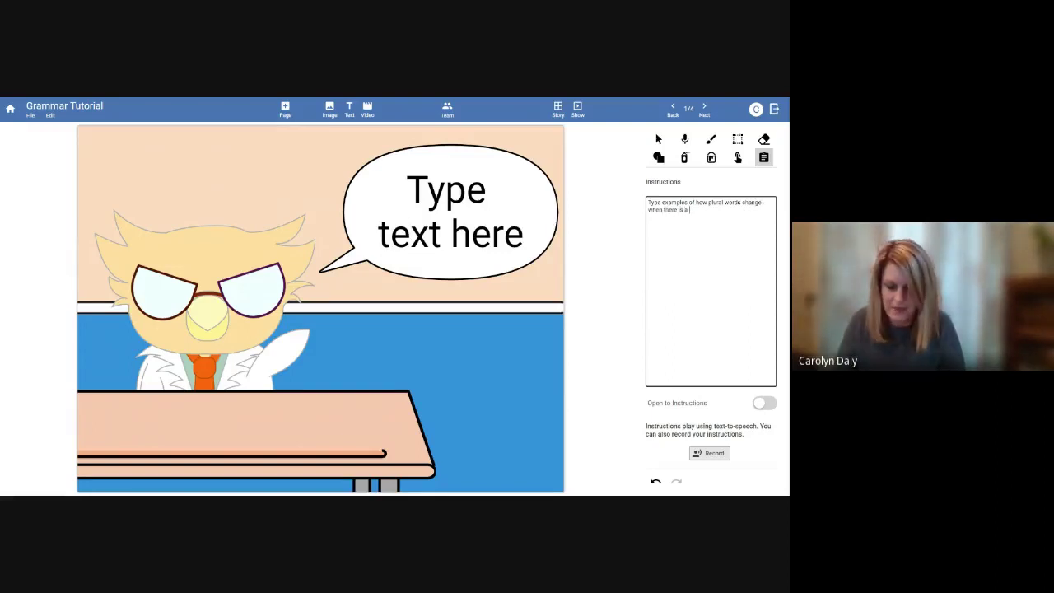
text(ch)
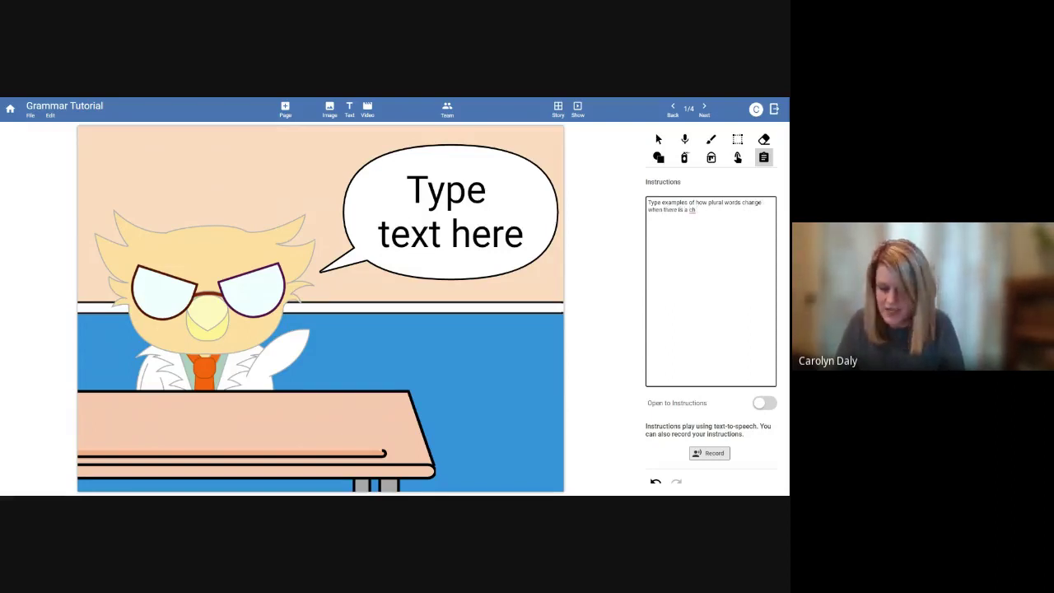
text( sh y)
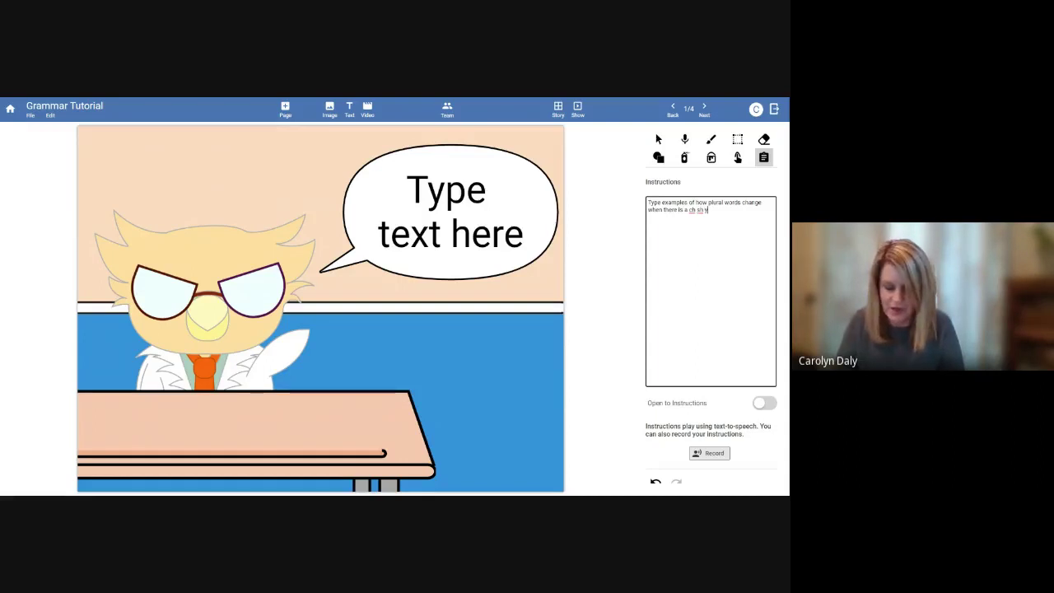
text( s)
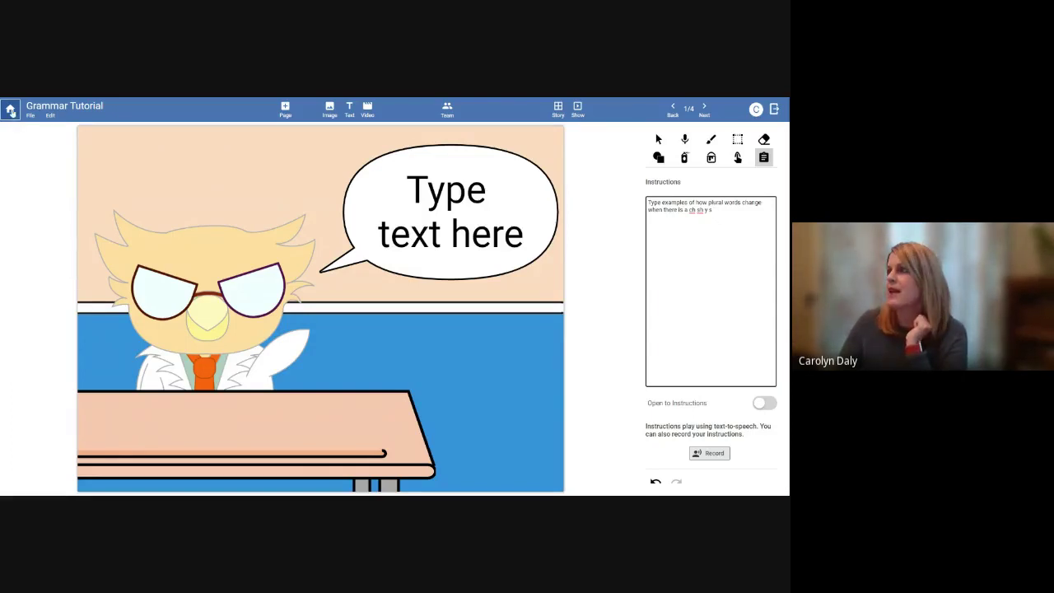
Close the current project and open Grammar Tutorial for editing
click(10, 109)
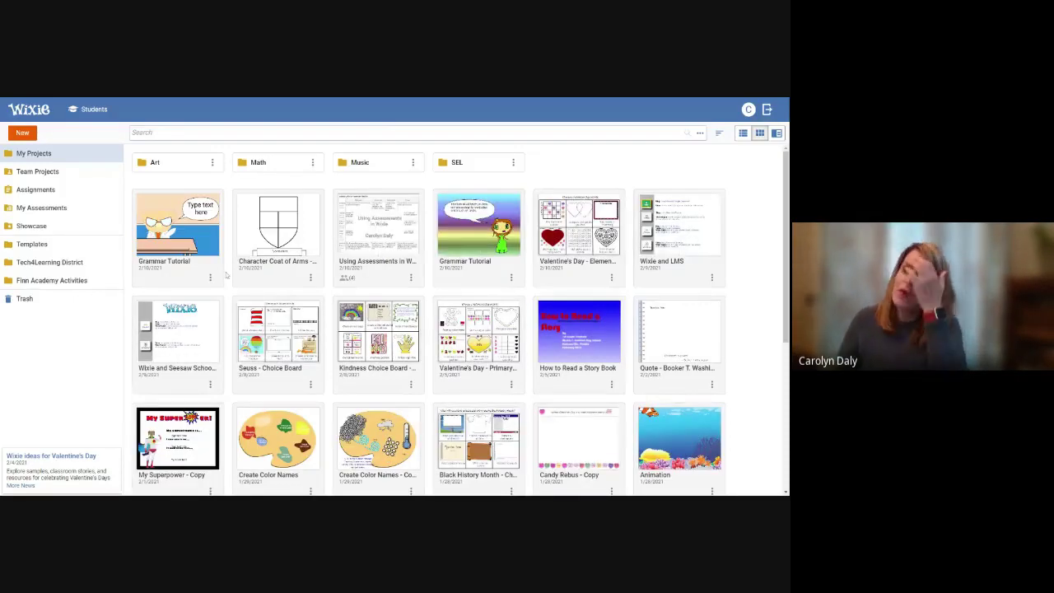
click(210, 277)
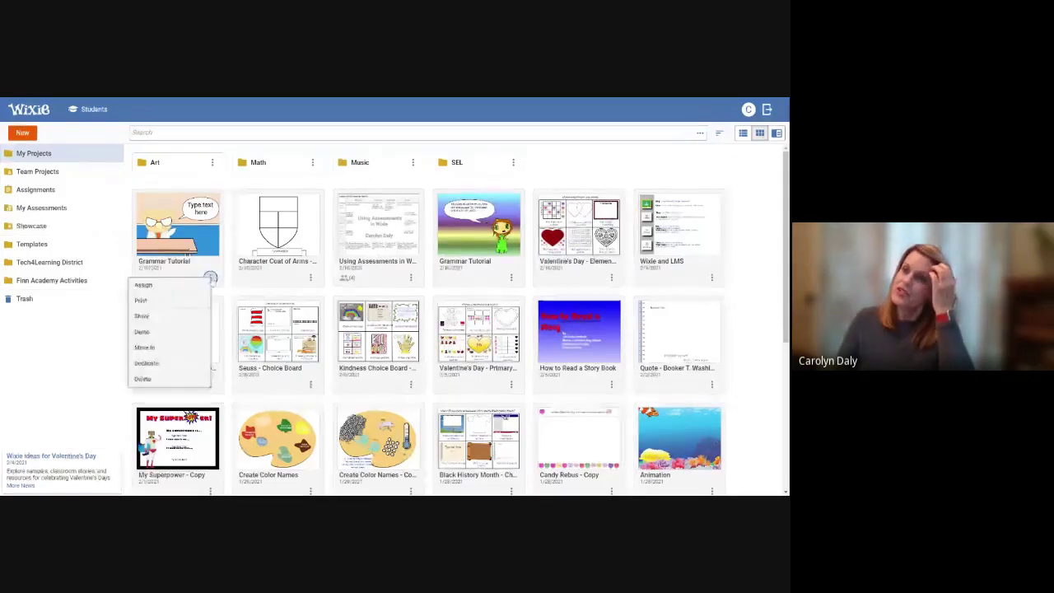
click(165, 238)
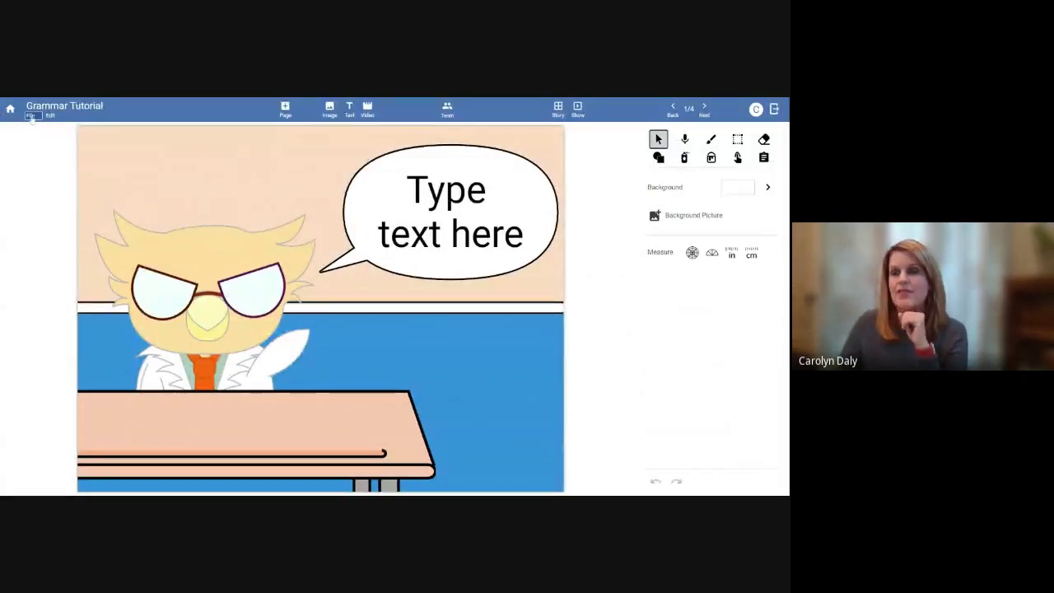
Replace the Story Writing rubric with the How to video rubric from My Assessments
click(31, 116)
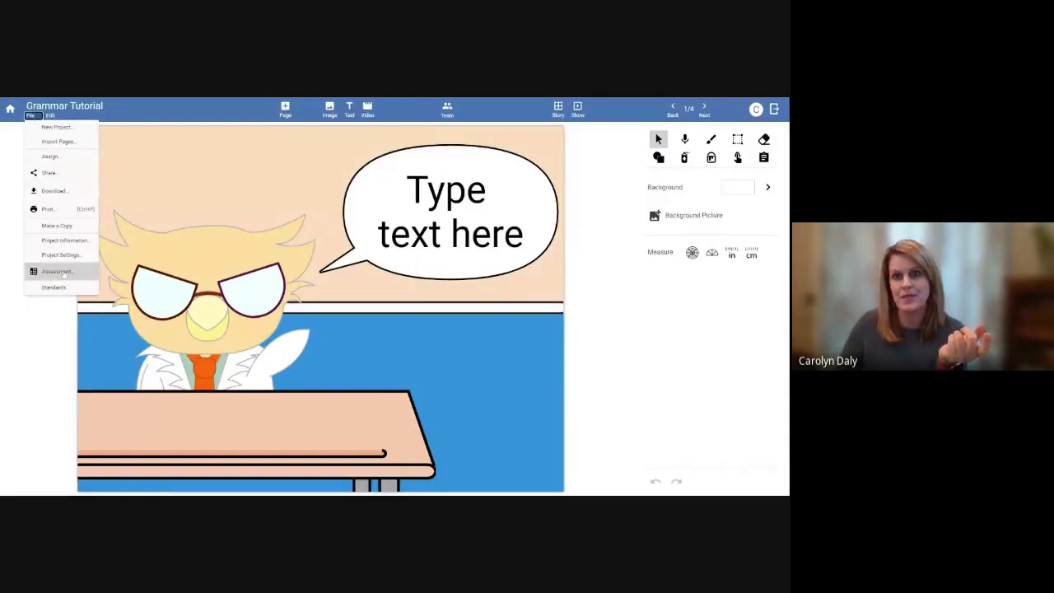
click(64, 272)
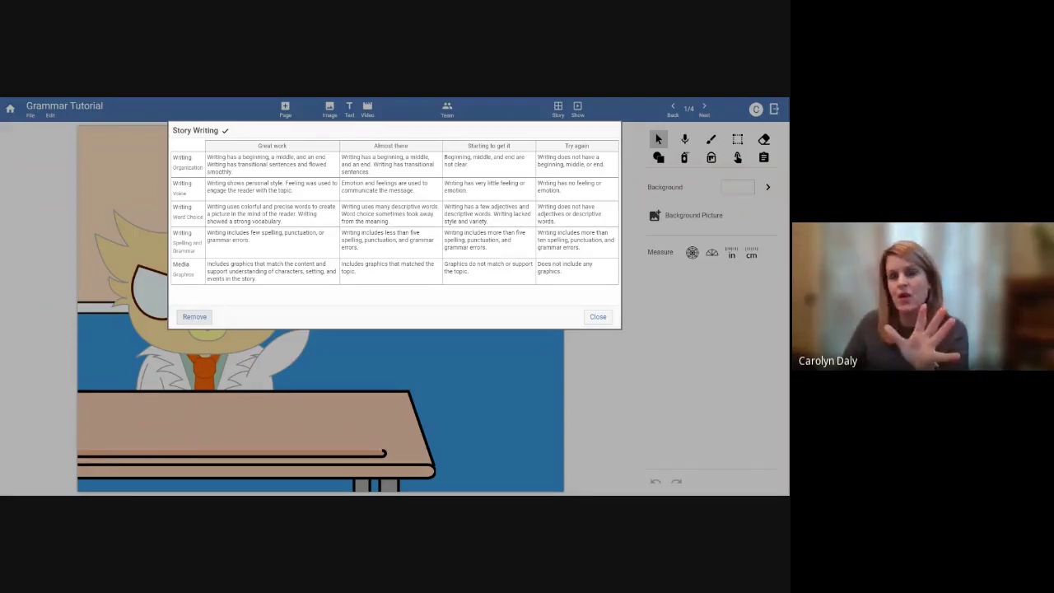
click(195, 317)
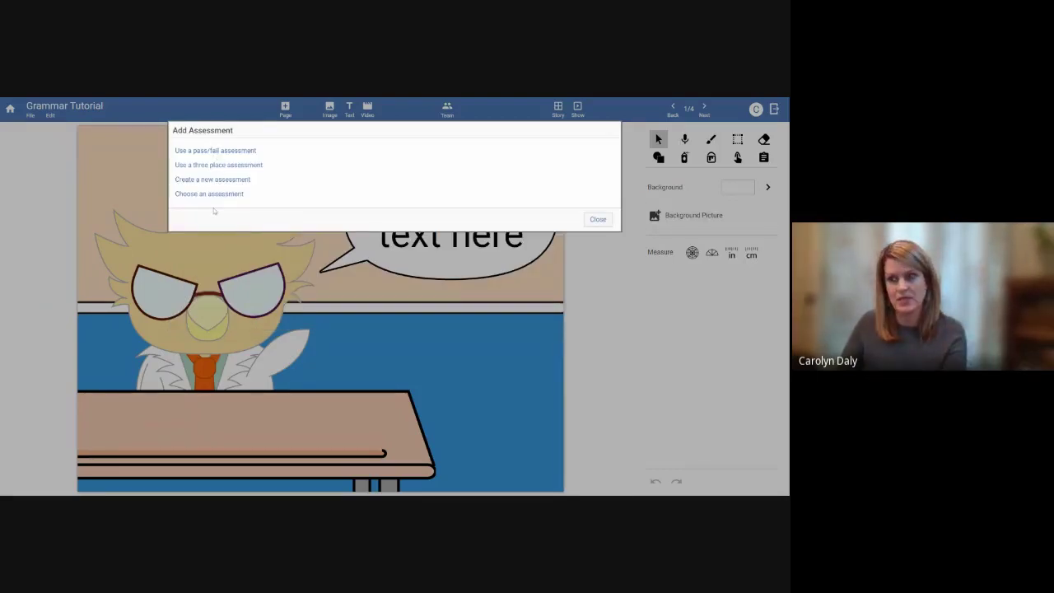
click(213, 195)
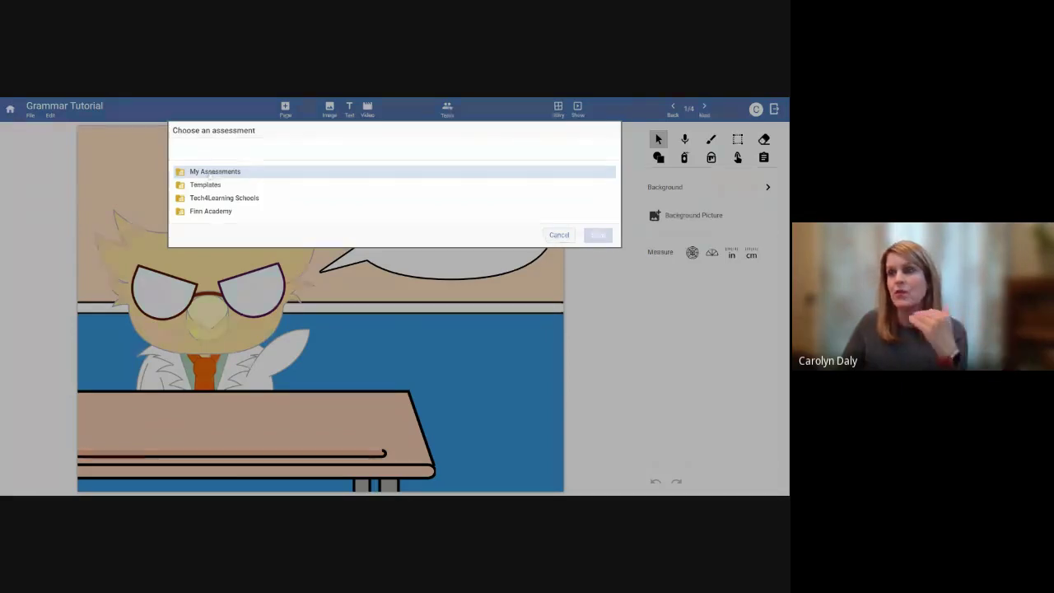
double_click(210, 173)
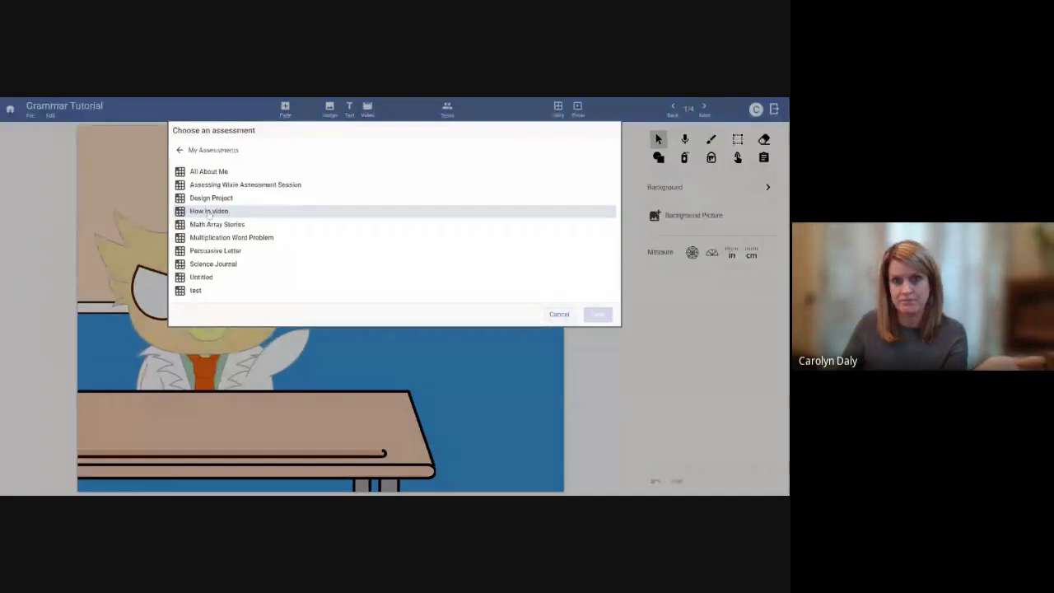
click(211, 212)
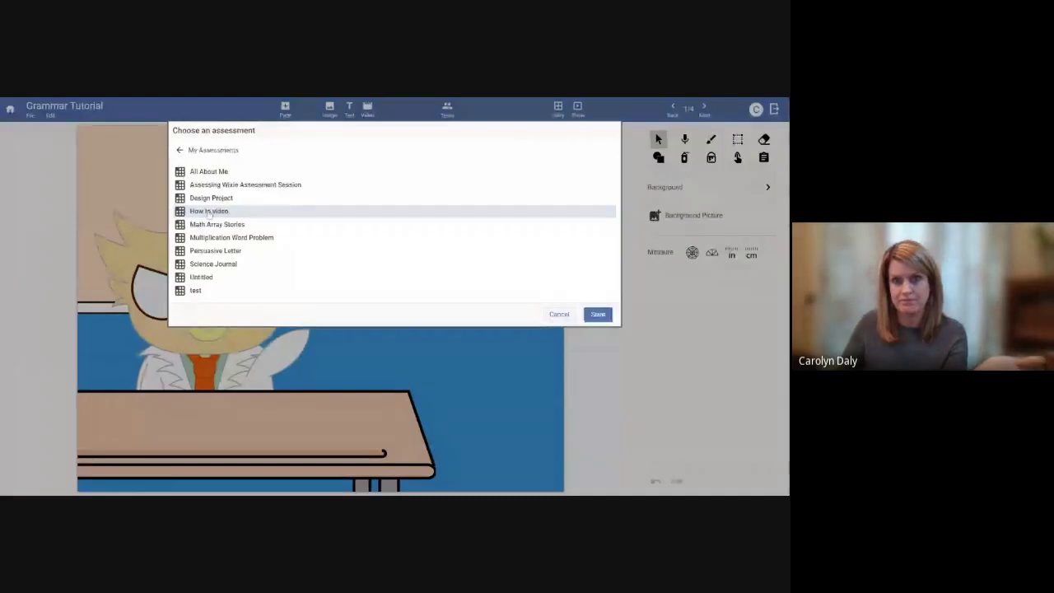
click(596, 314)
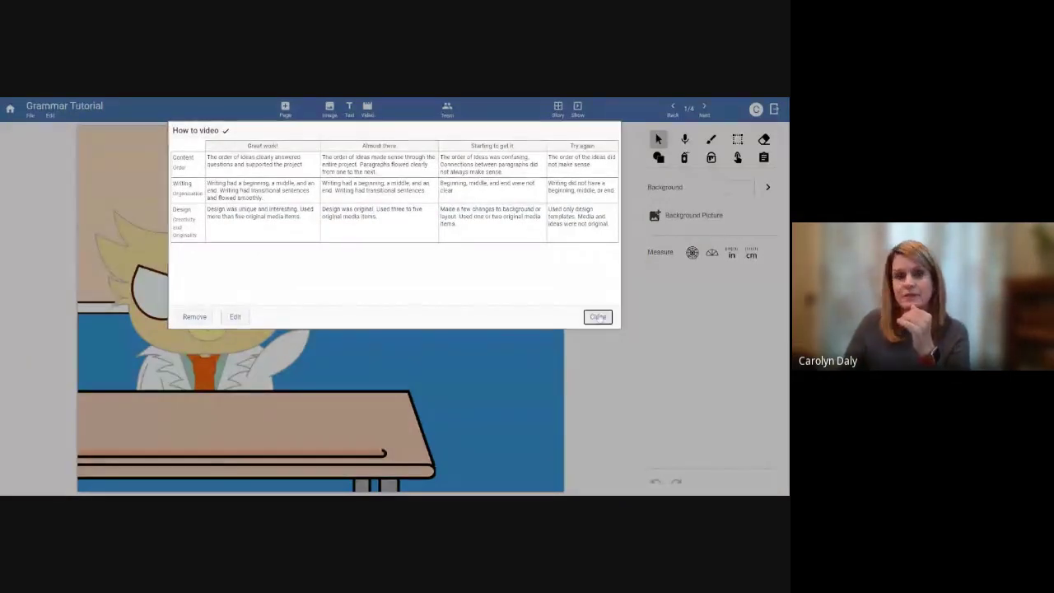
click(598, 317)
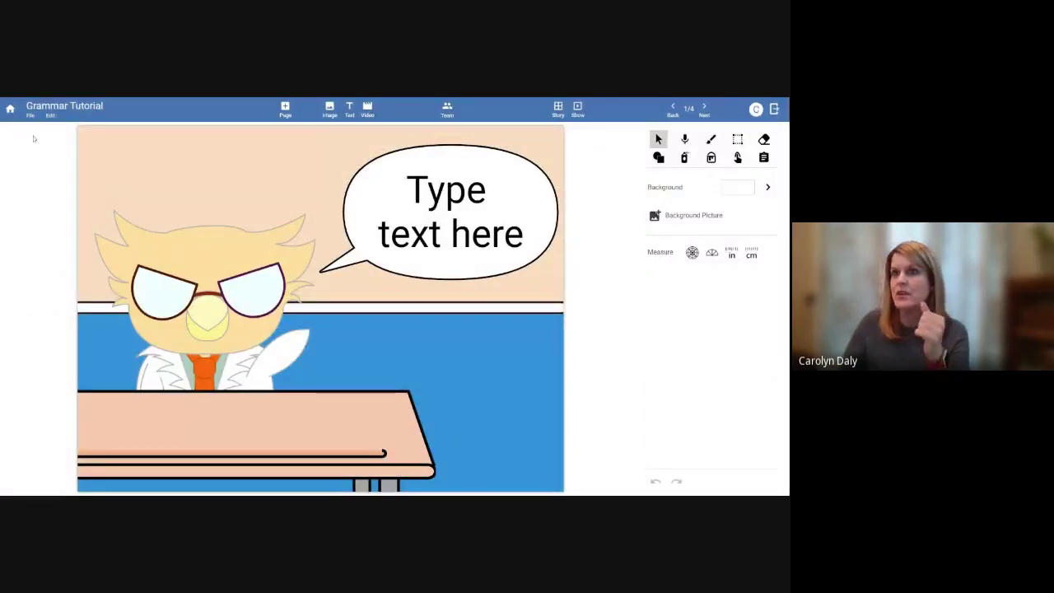
Assign Grammar Tutorial to all students in the 02-Second Grade class, 02/10/2021 to 03/10/2021
click(9, 109)
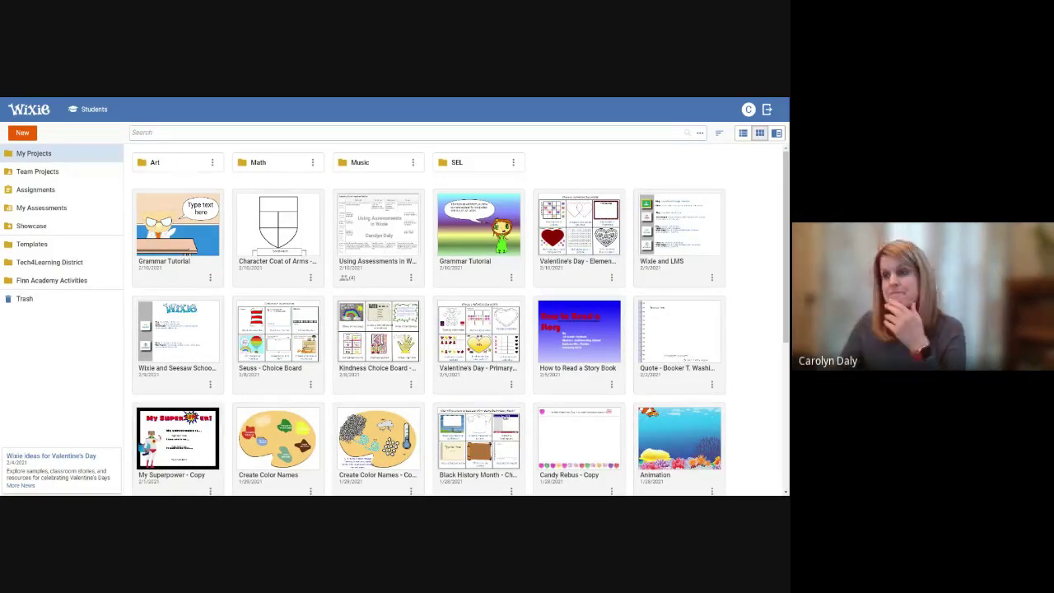
click(210, 278)
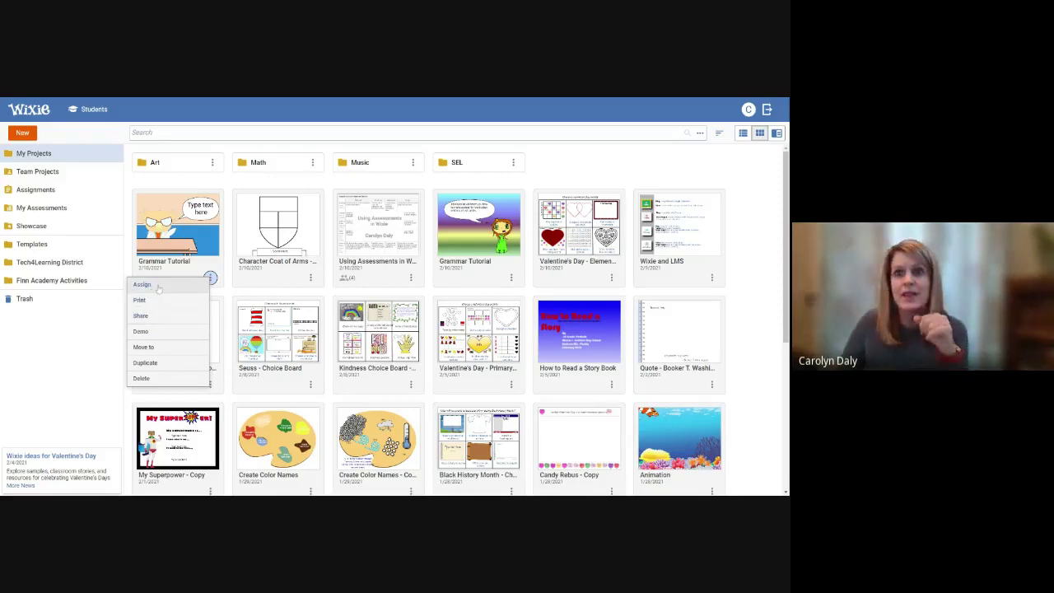
click(159, 286)
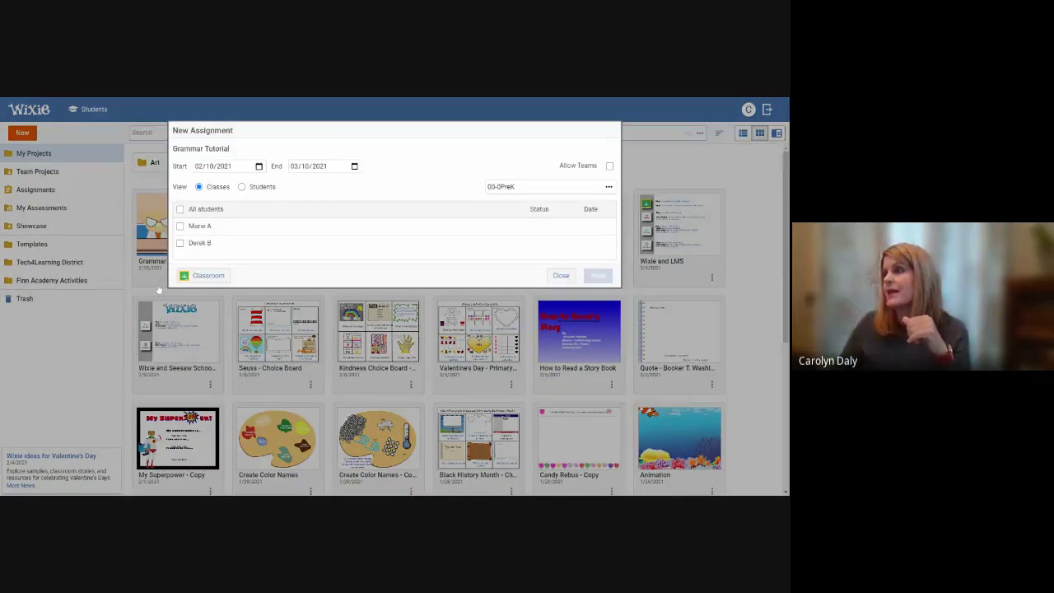
click(531, 186)
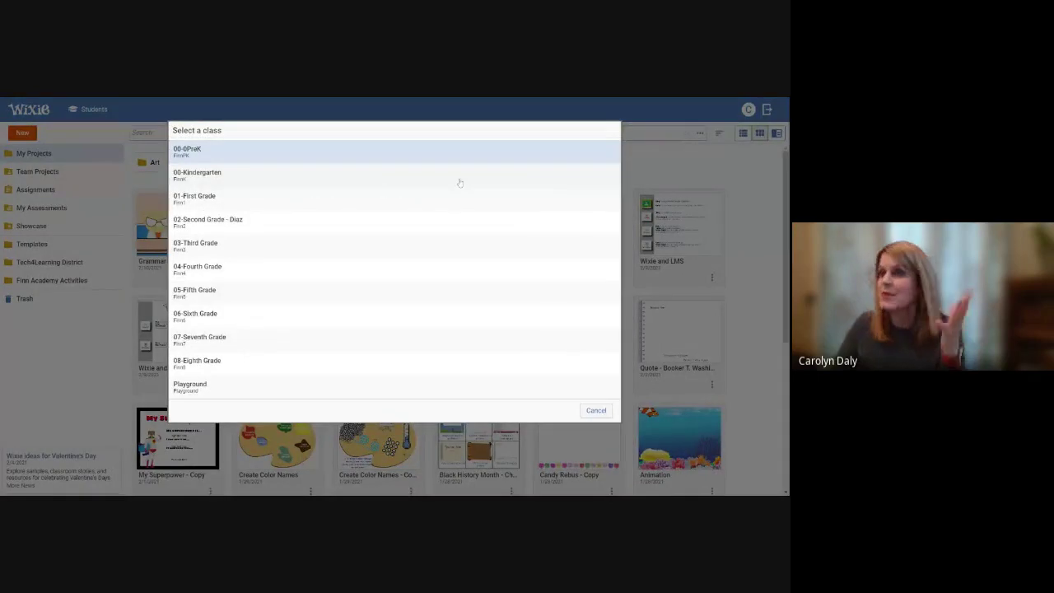
click(283, 219)
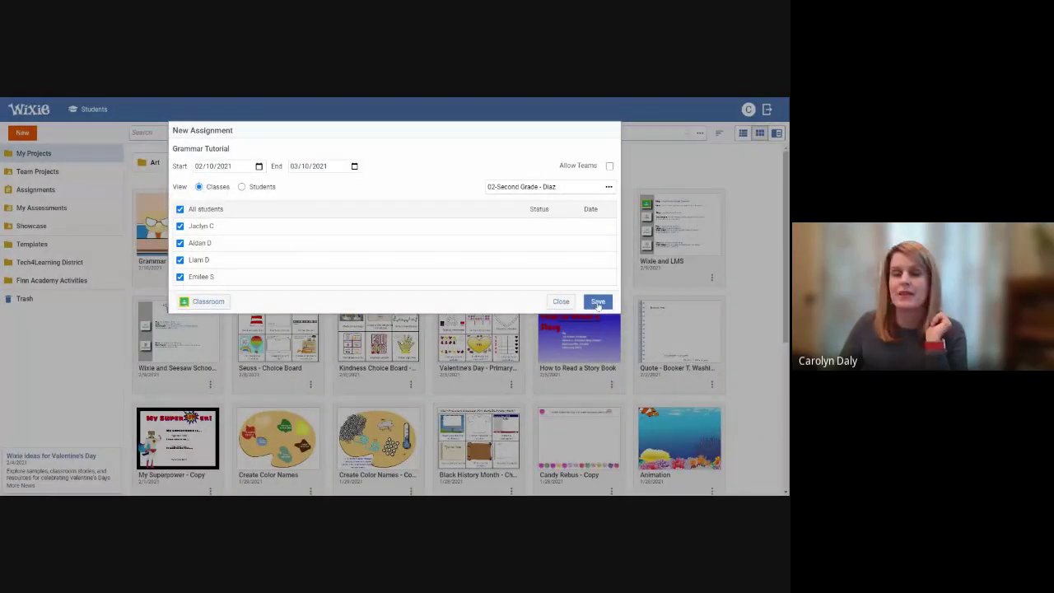
click(597, 303)
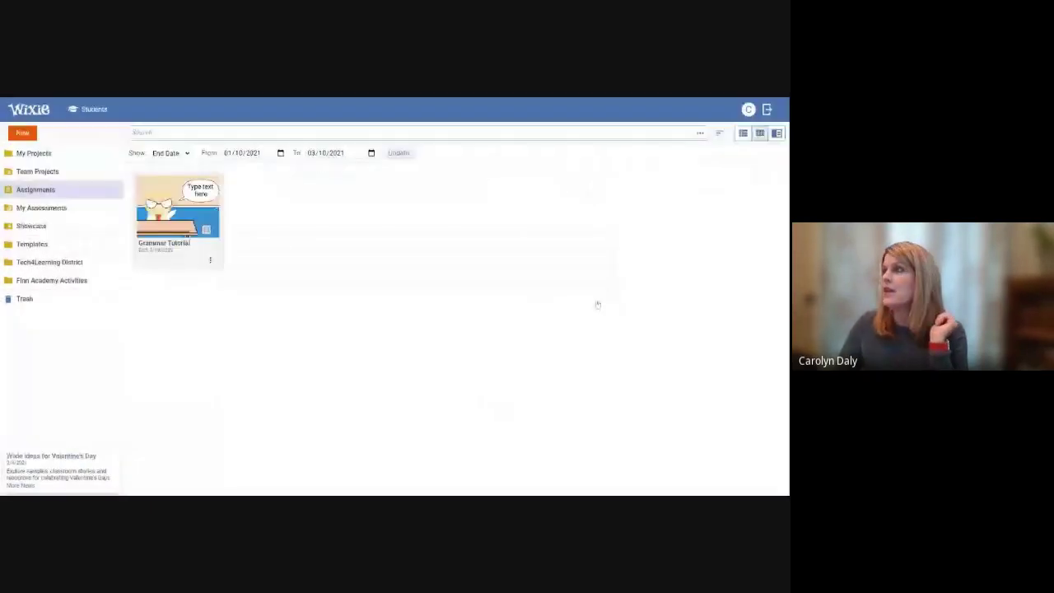
Log out of the teacher account and try signing in with the student's username and password
click(748, 109)
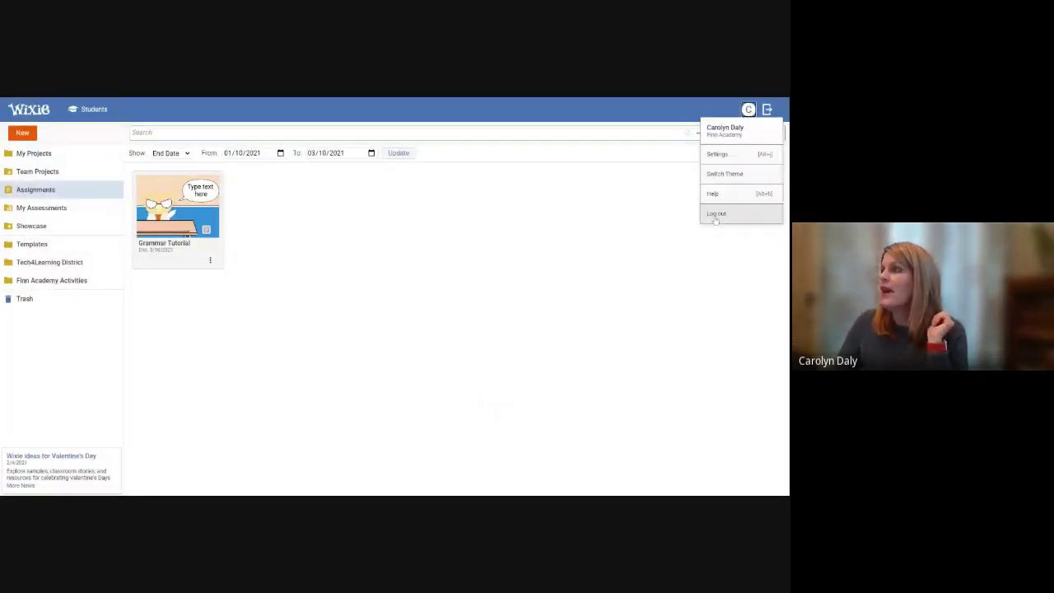
click(715, 214)
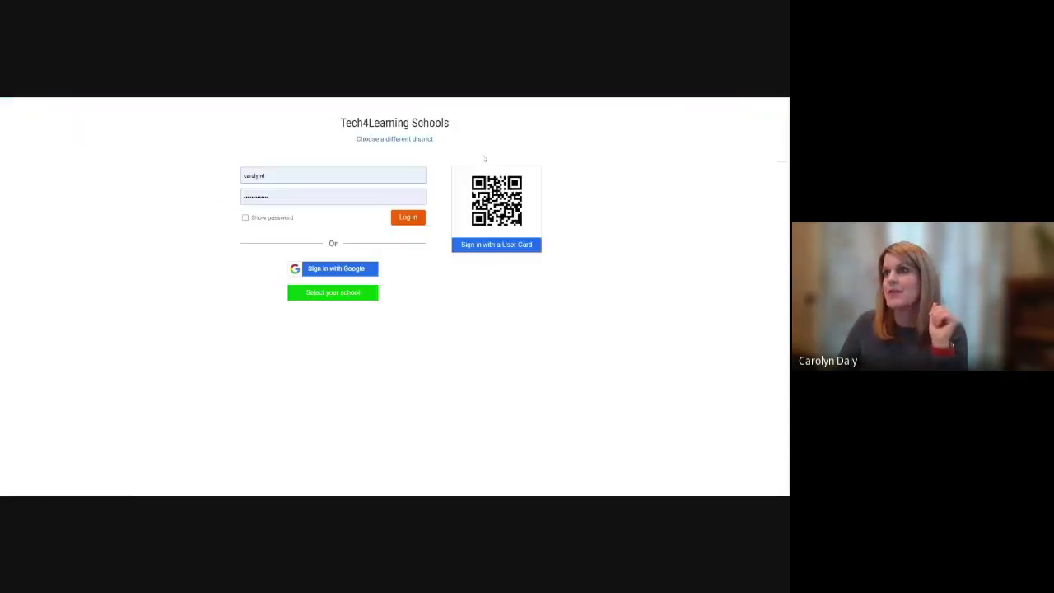
drag(275, 175, 221, 177)
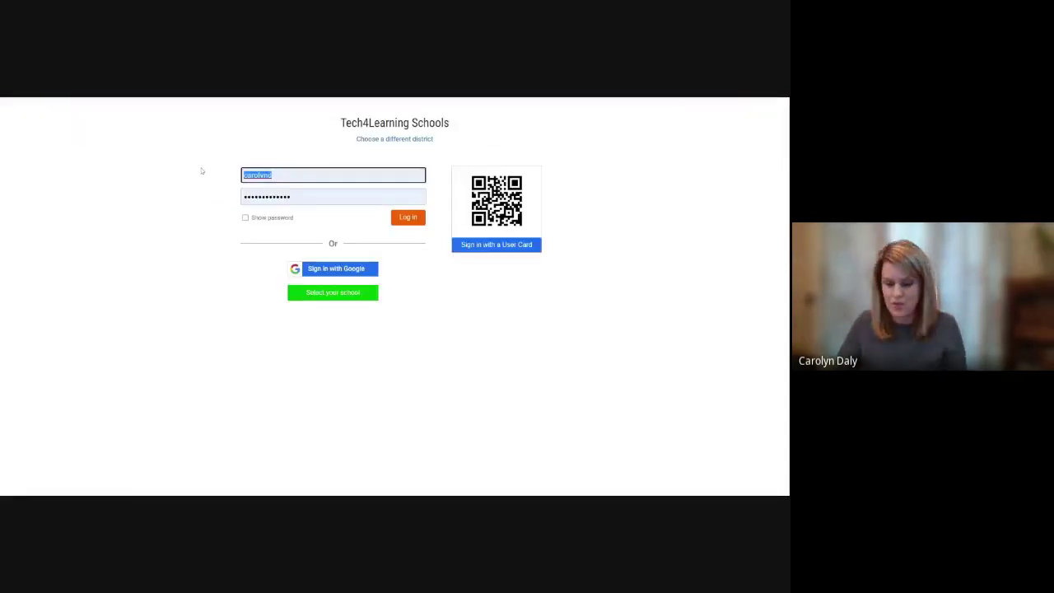
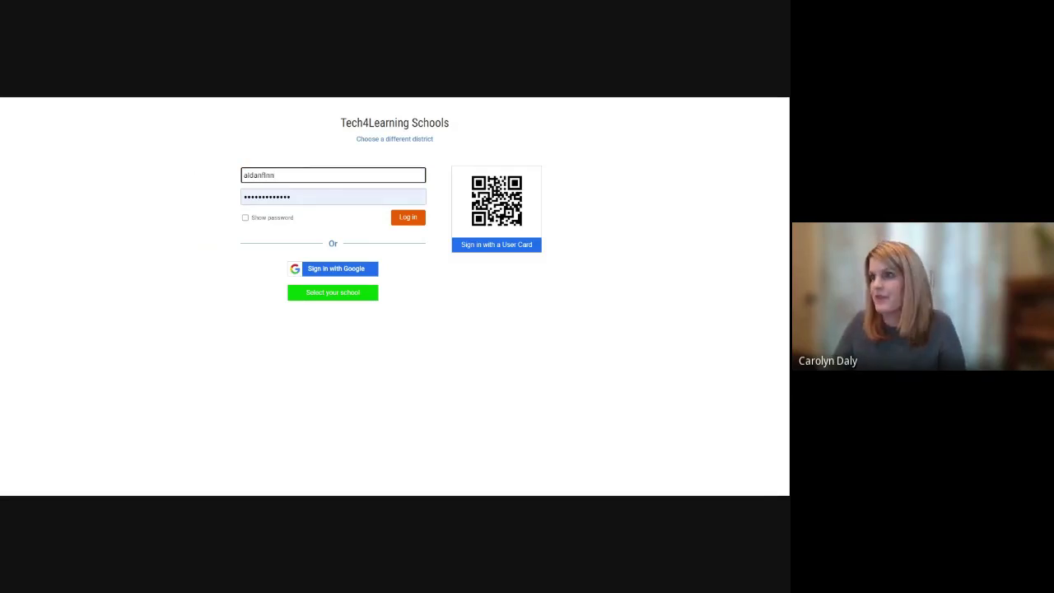
key(Tab)
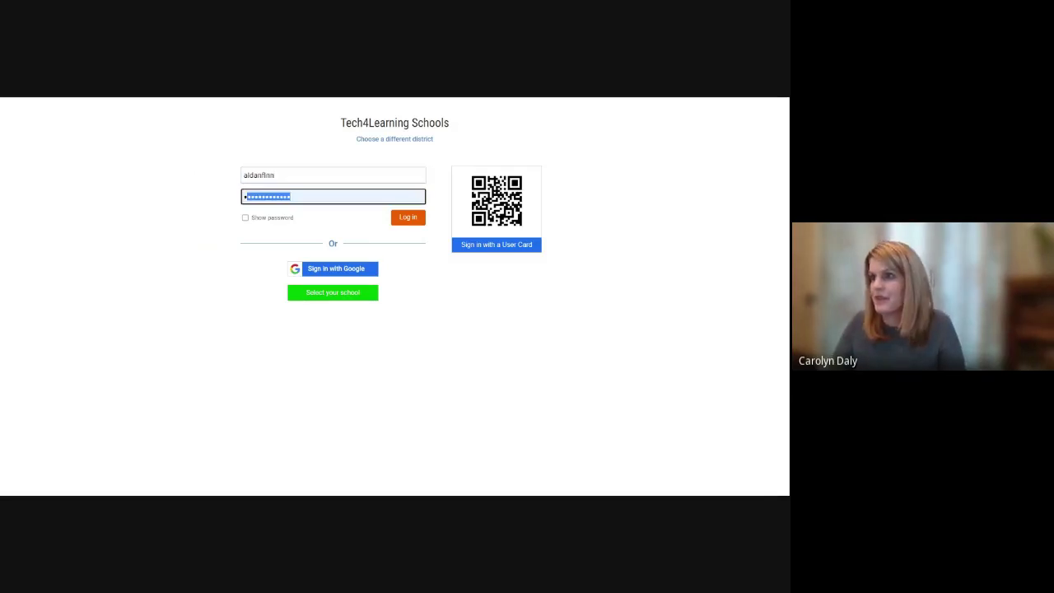
text(p)
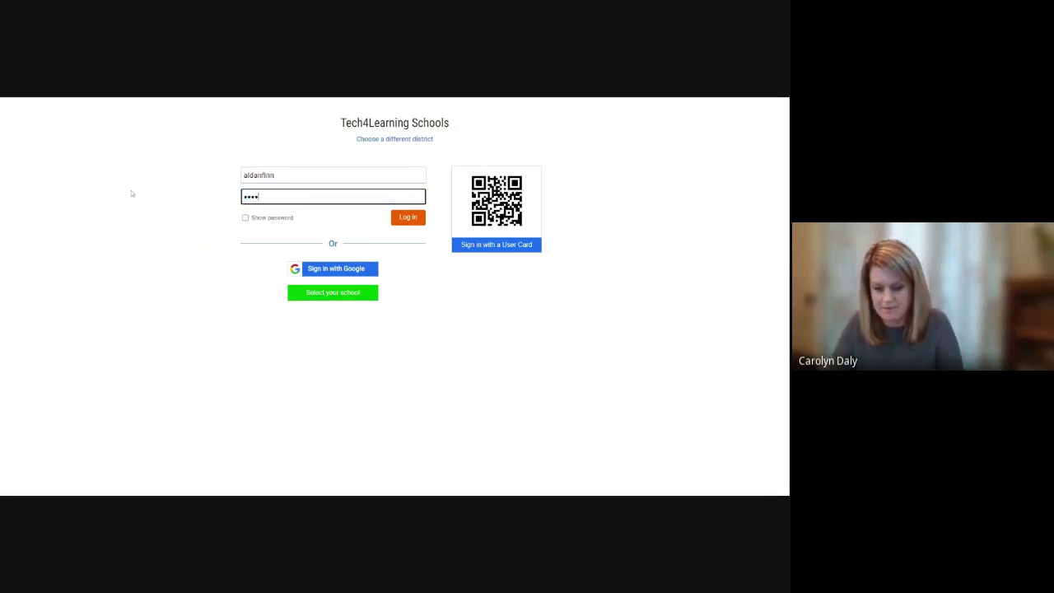
text(•••••)
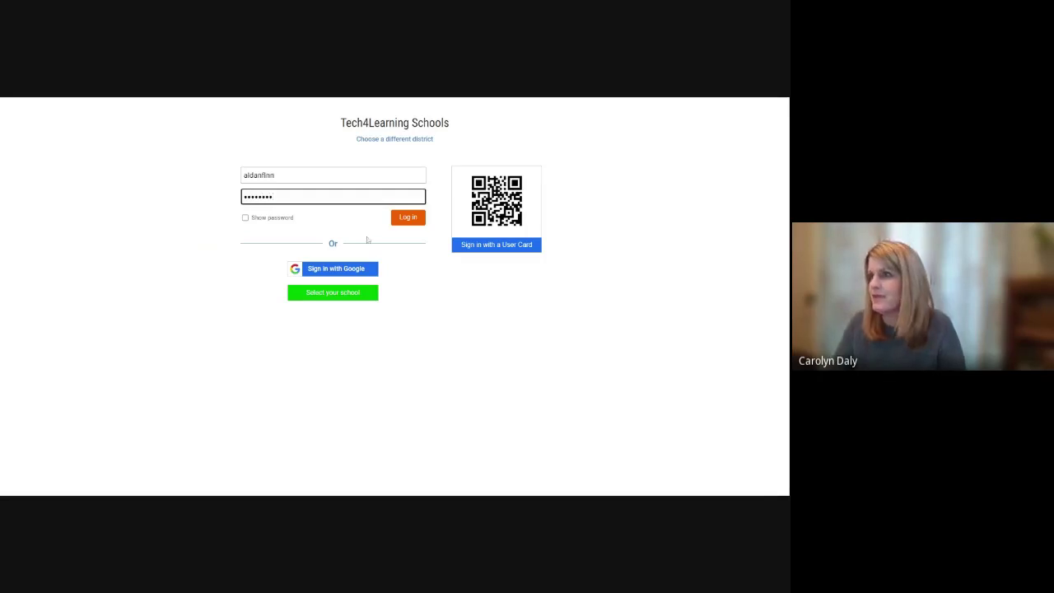
click(407, 216)
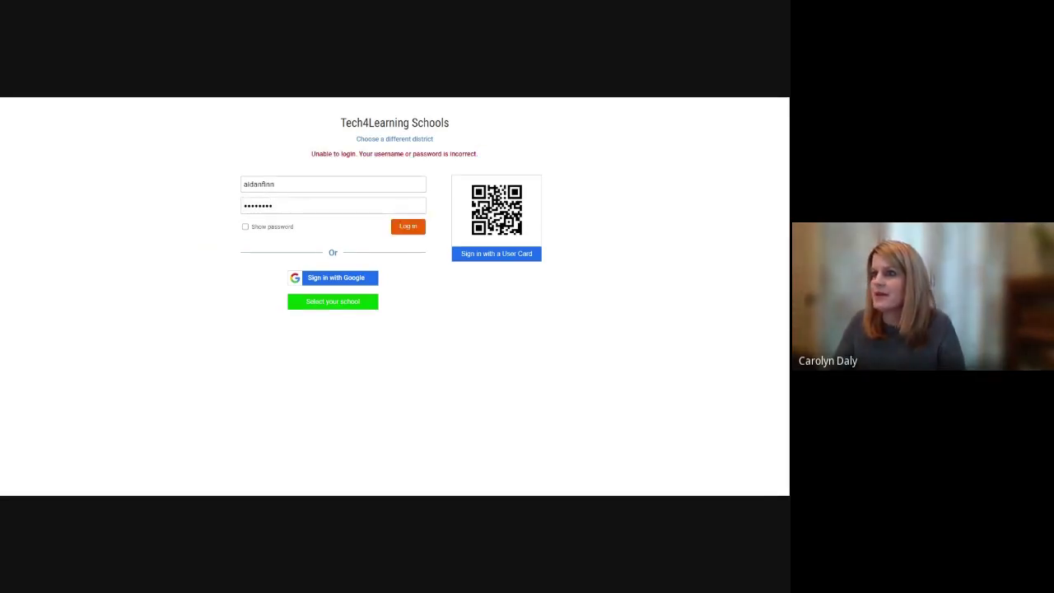
Re-enter the mistyped student password and sign in
key(ctrl+a)
text(••••)
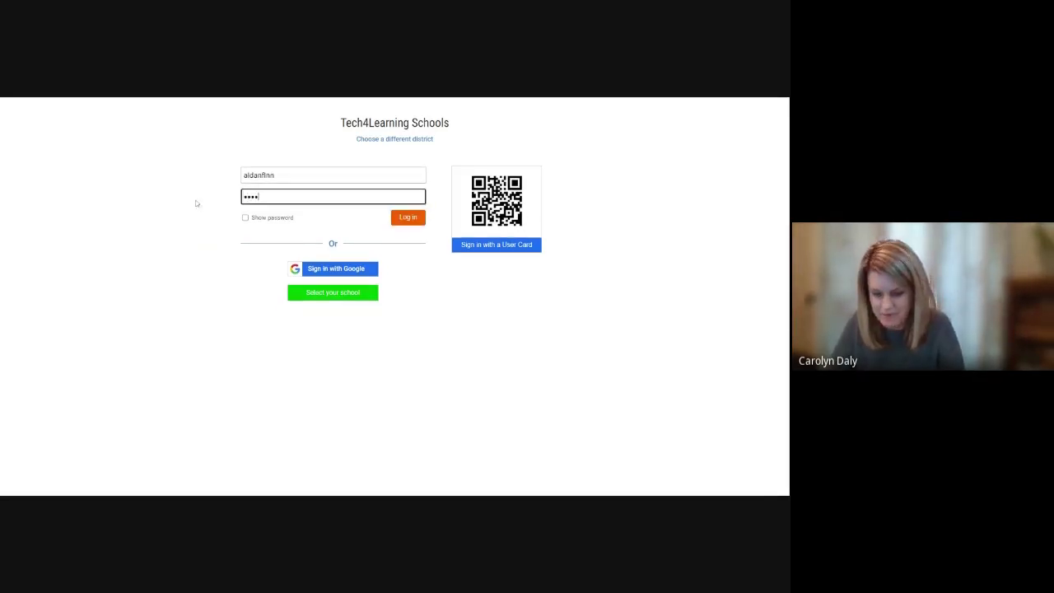
text(•••)
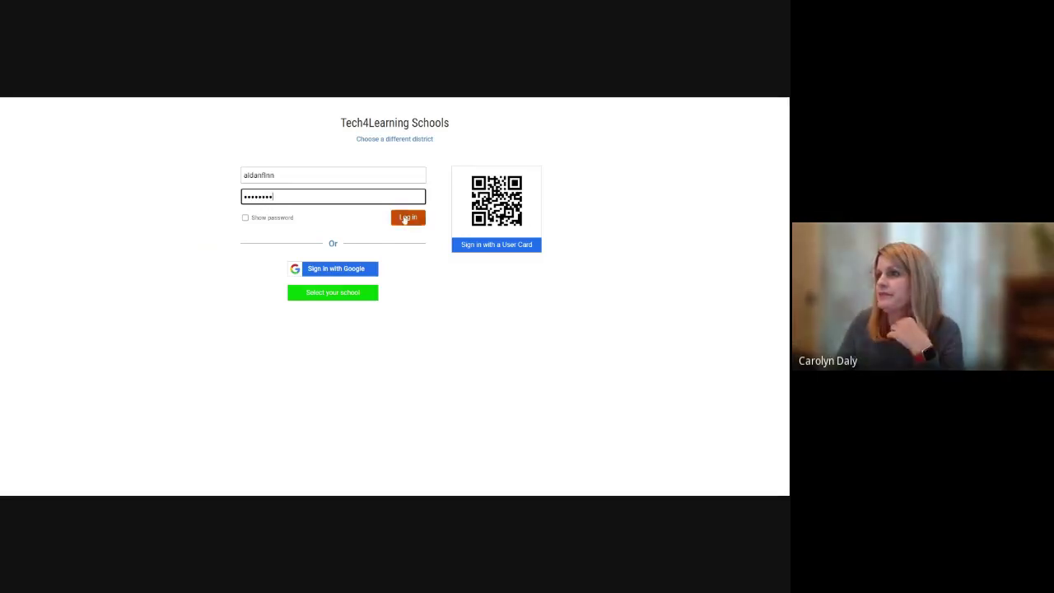
click(405, 218)
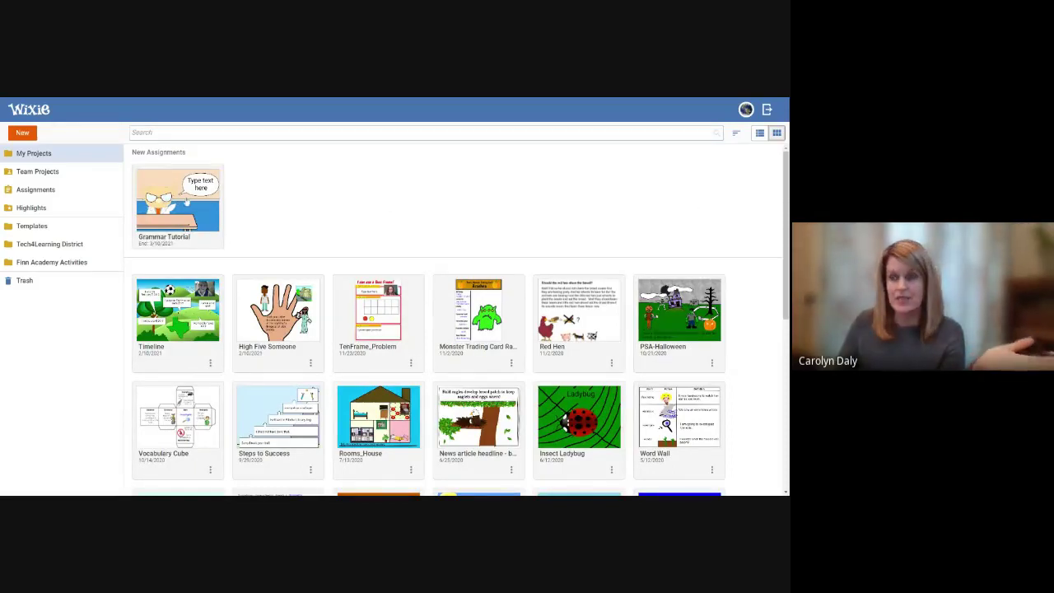
Open the Grammar Tutorial assignment and write 'box changes to boxes' in the owl's speech bubble
click(185, 202)
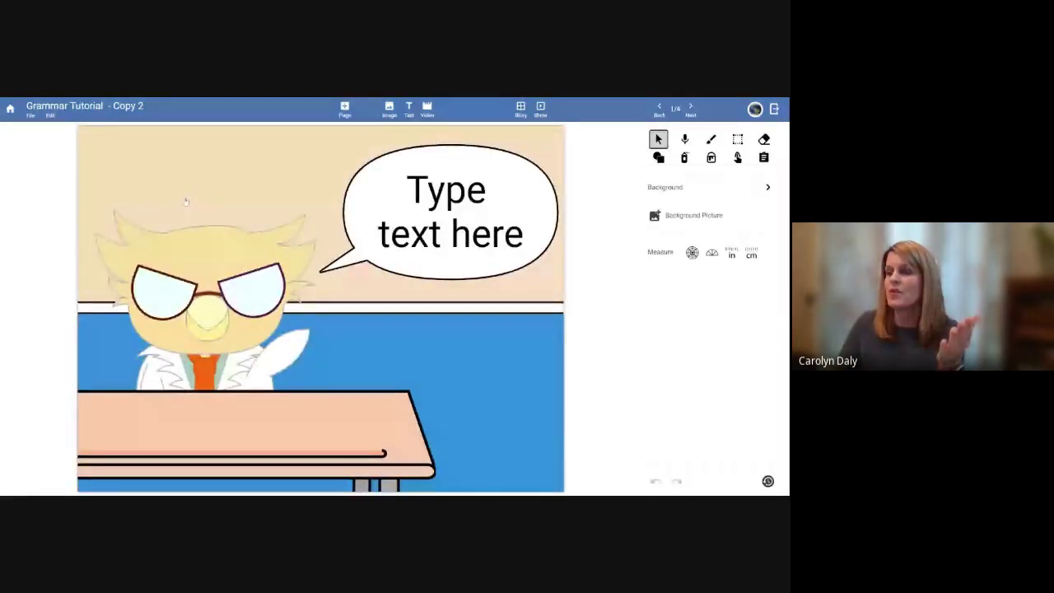
click(434, 196)
click(434, 196)
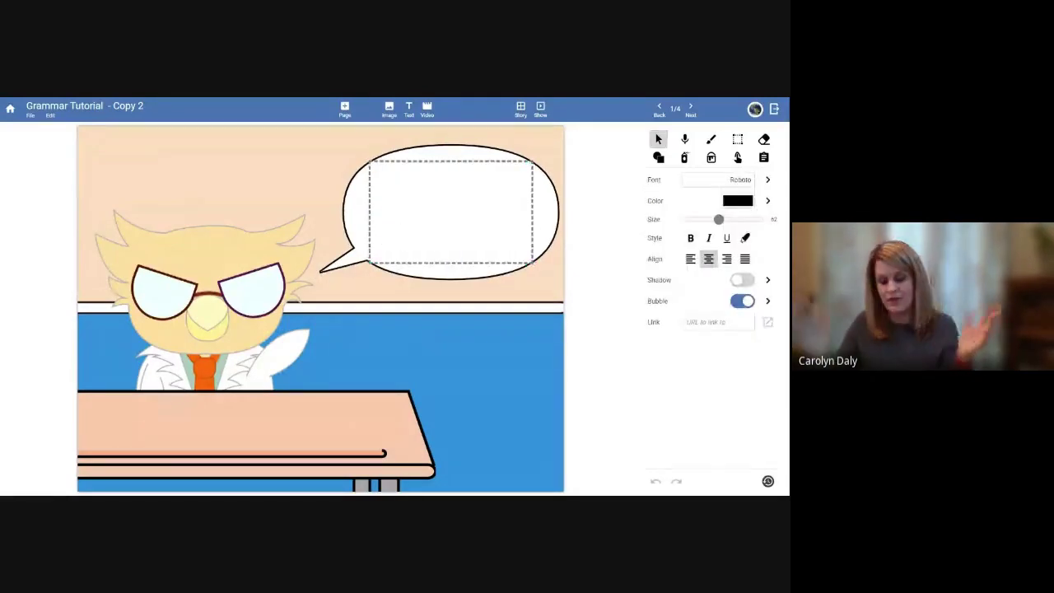
text(b)
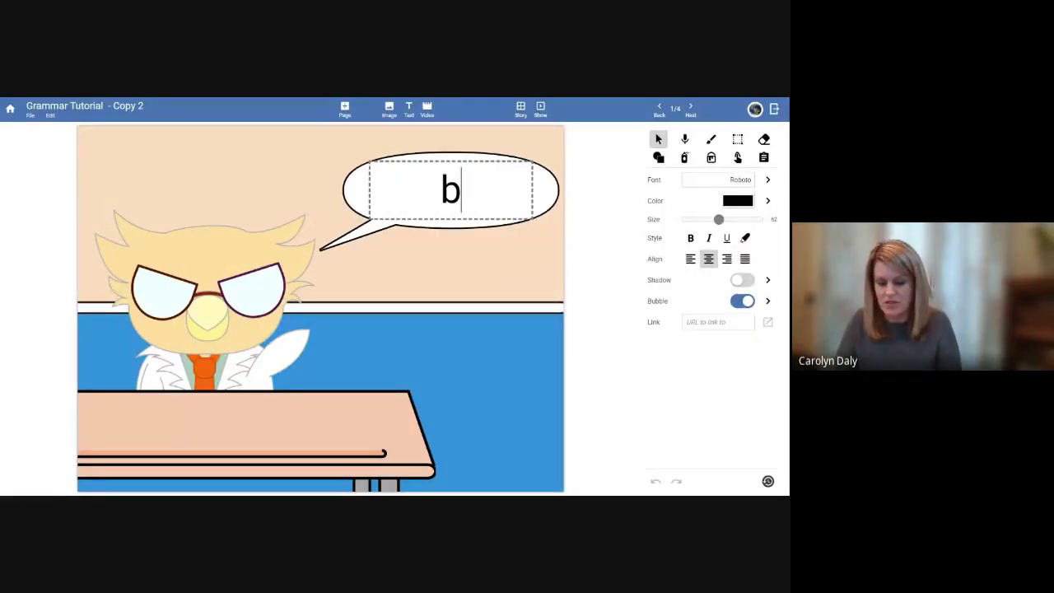
text(ox changes)
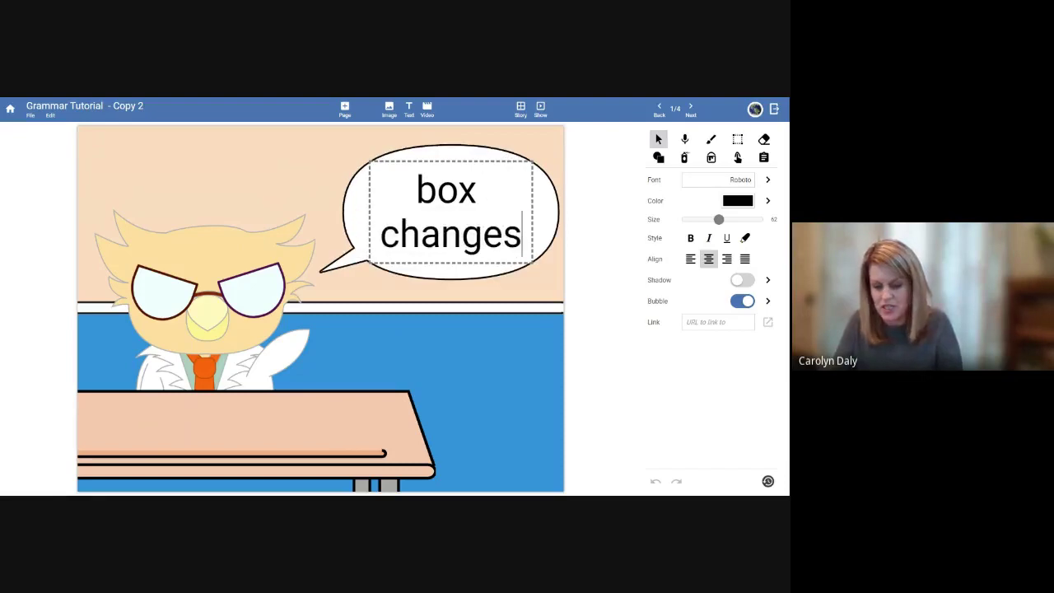
text( to boxe)
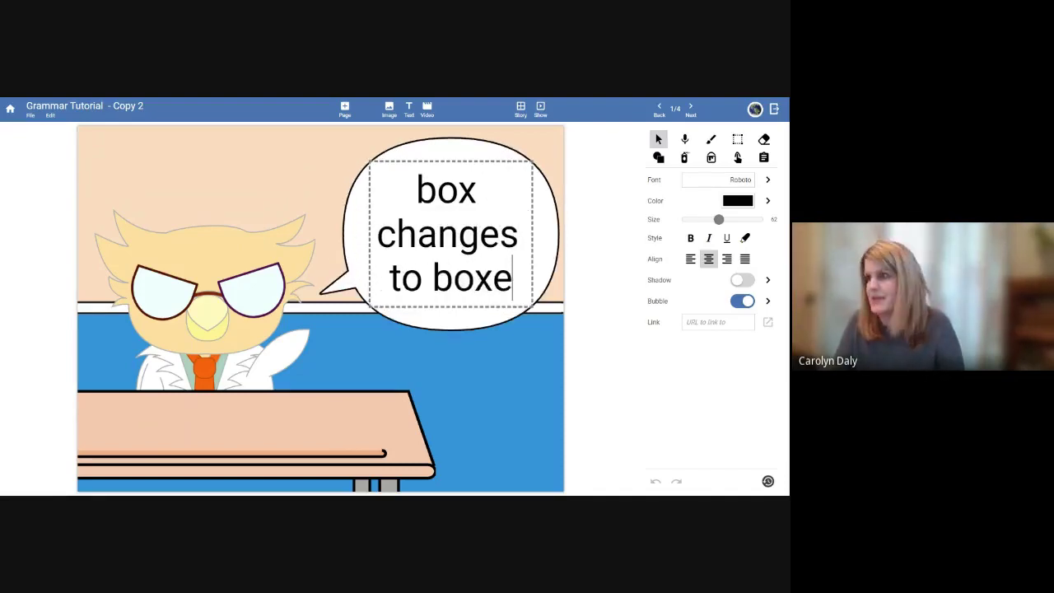
text(s)
key(Escape)
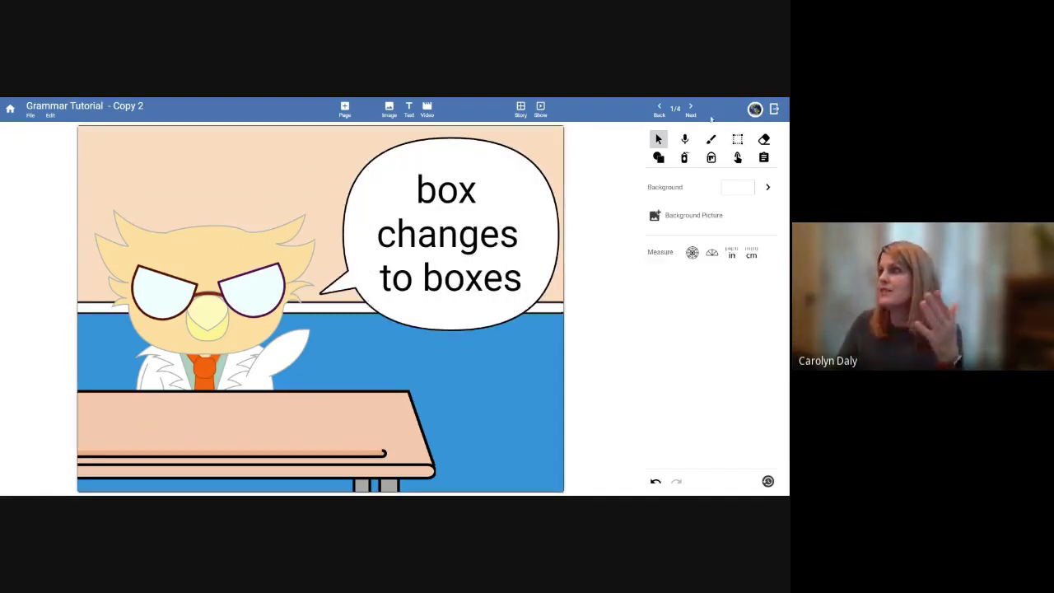
Add a Books sticker to the whiteboard on page 2
click(690, 109)
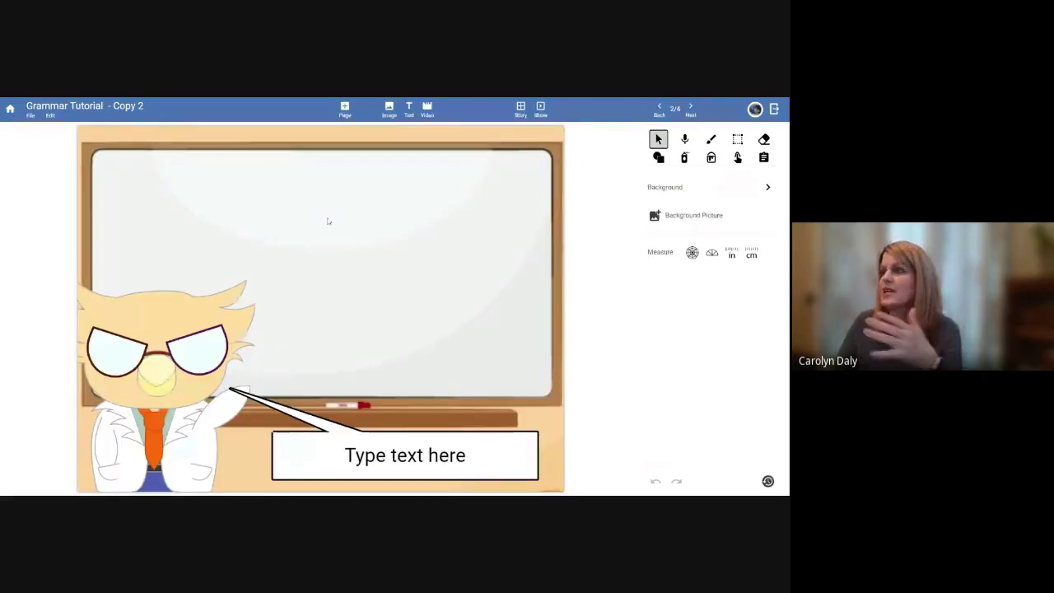
click(388, 108)
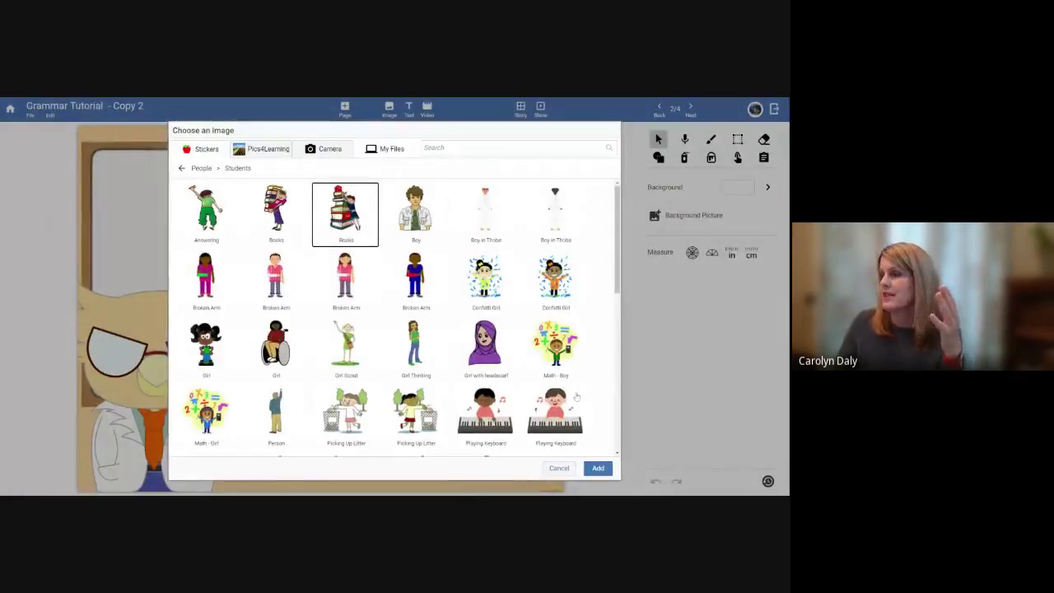
click(598, 467)
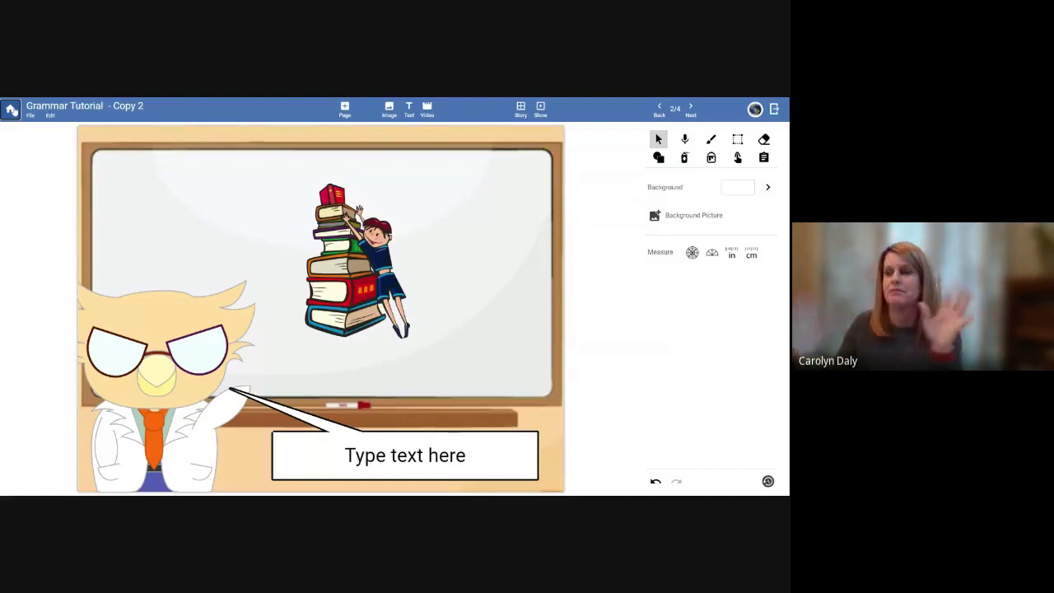
Sign out of the student account and log back in as the teacher
click(11, 110)
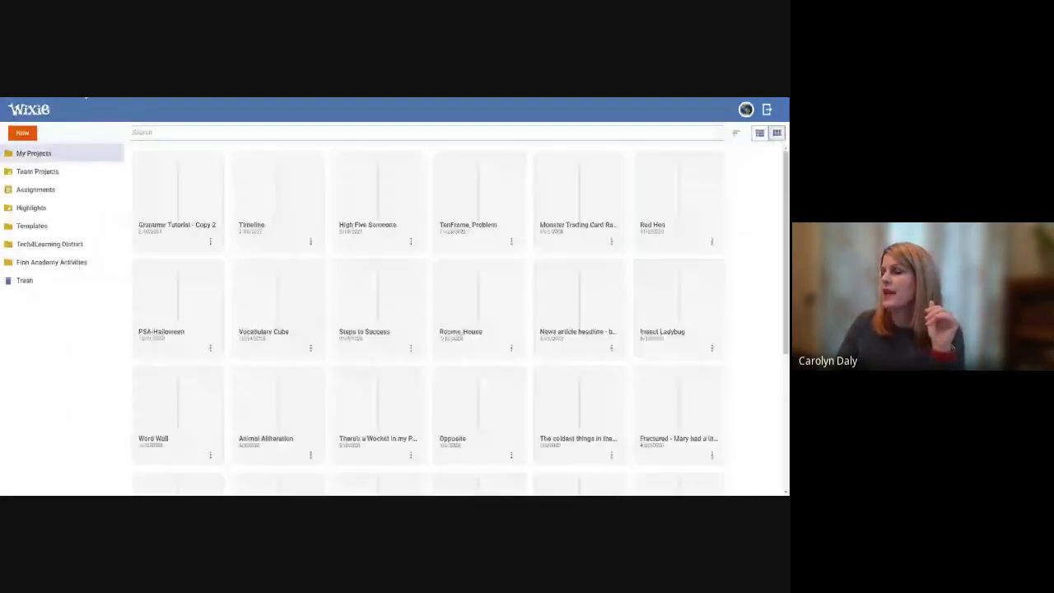
click(766, 109)
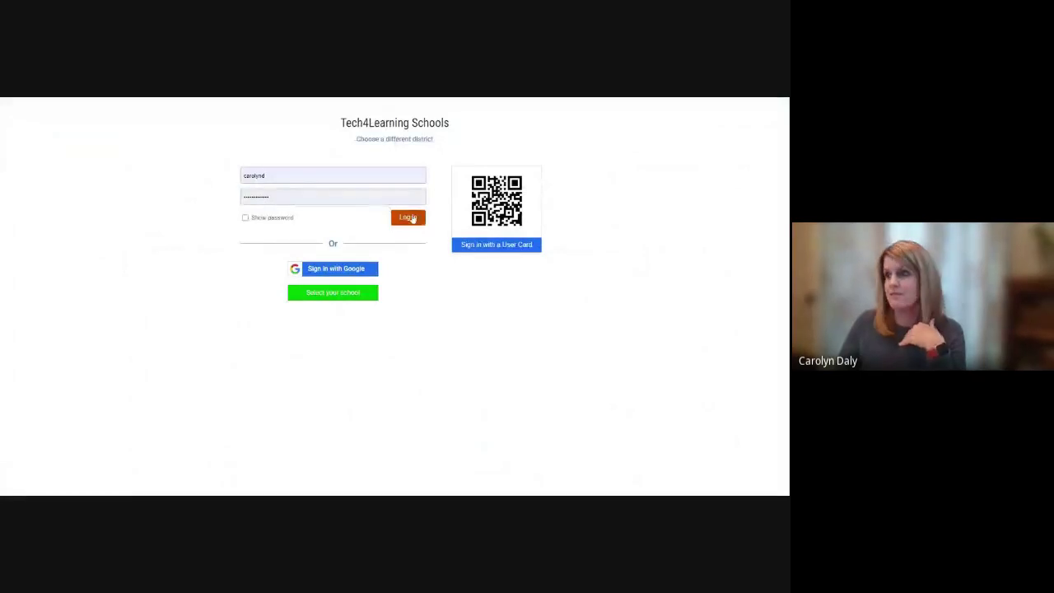
click(409, 218)
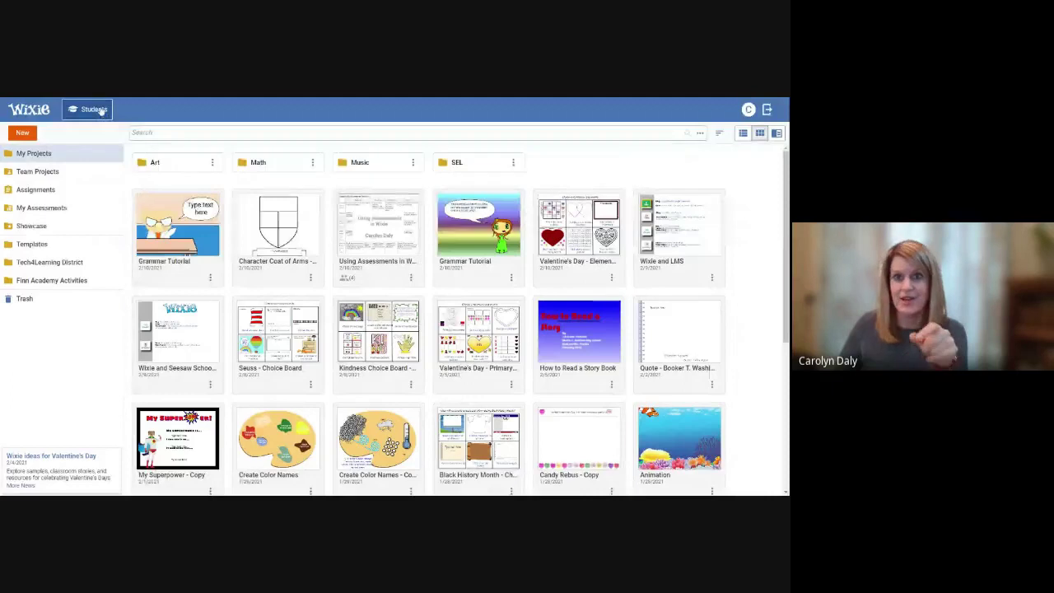
In Students, open a second-grade student's Grammar Tutorial - Copy 2 project
click(100, 110)
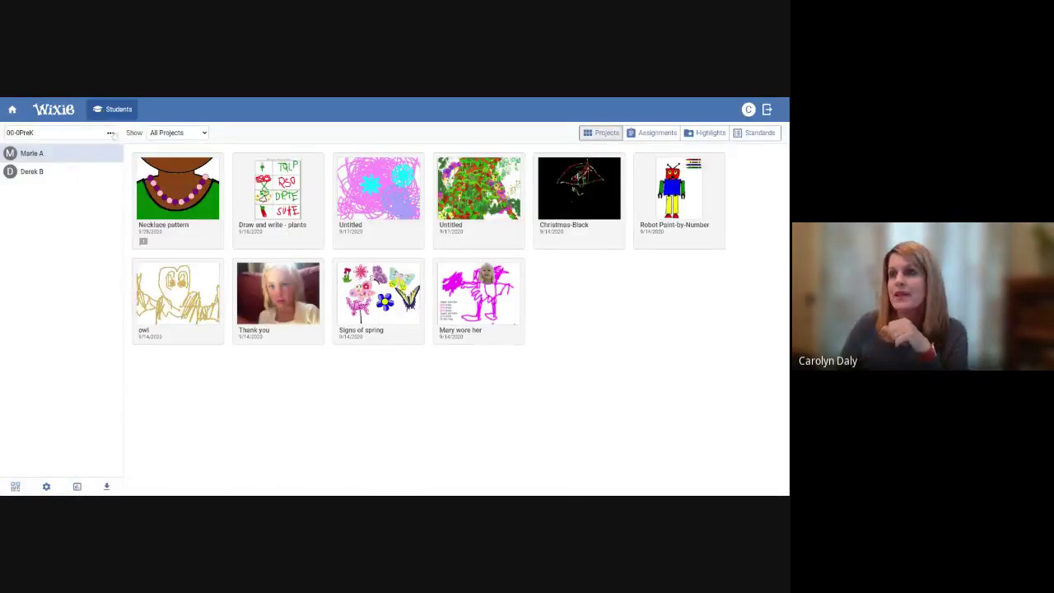
click(112, 133)
click(212, 220)
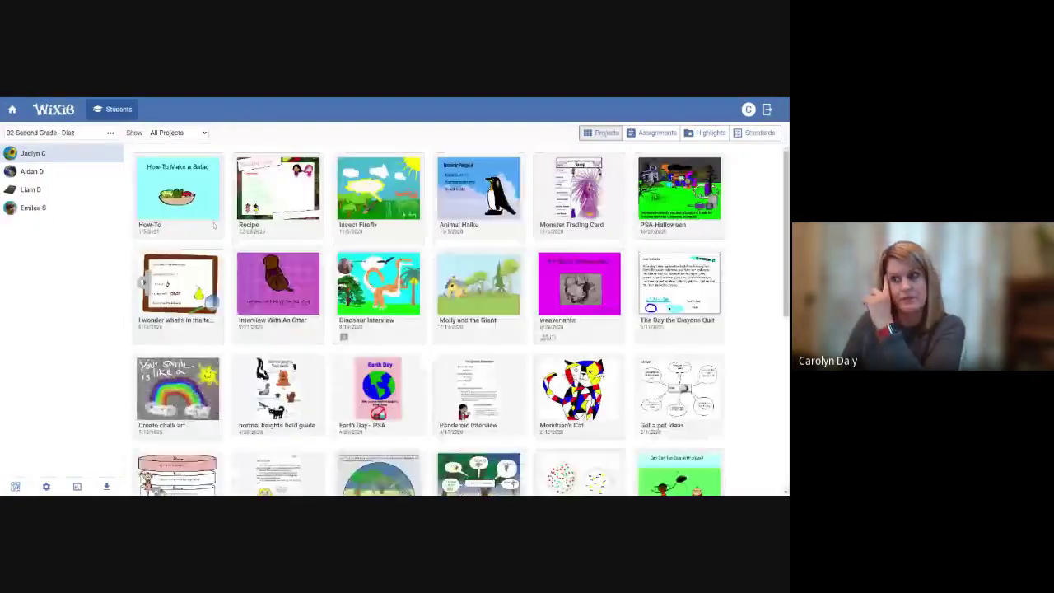
click(115, 173)
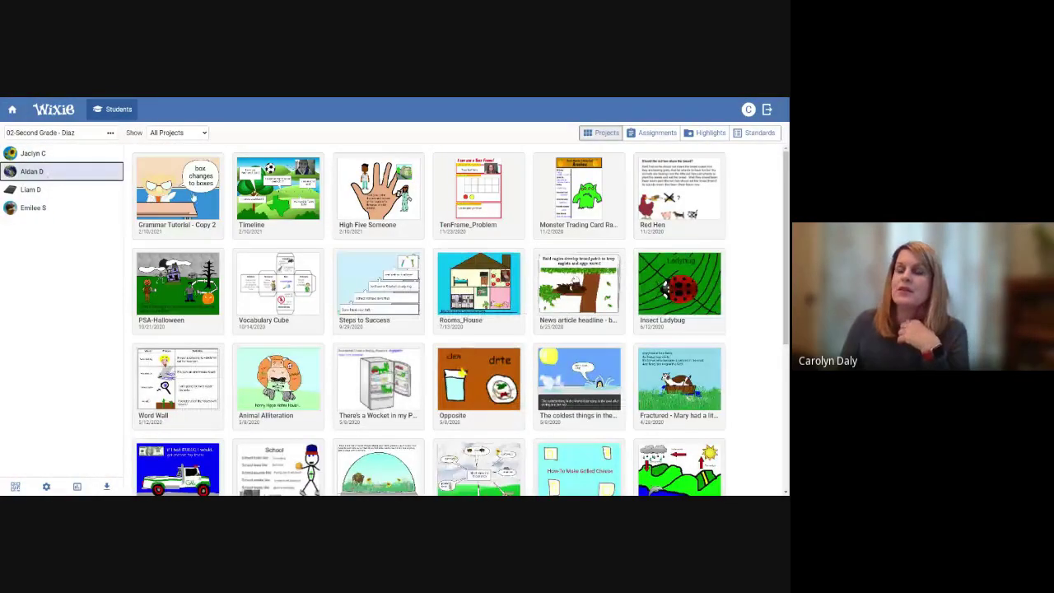
click(194, 196)
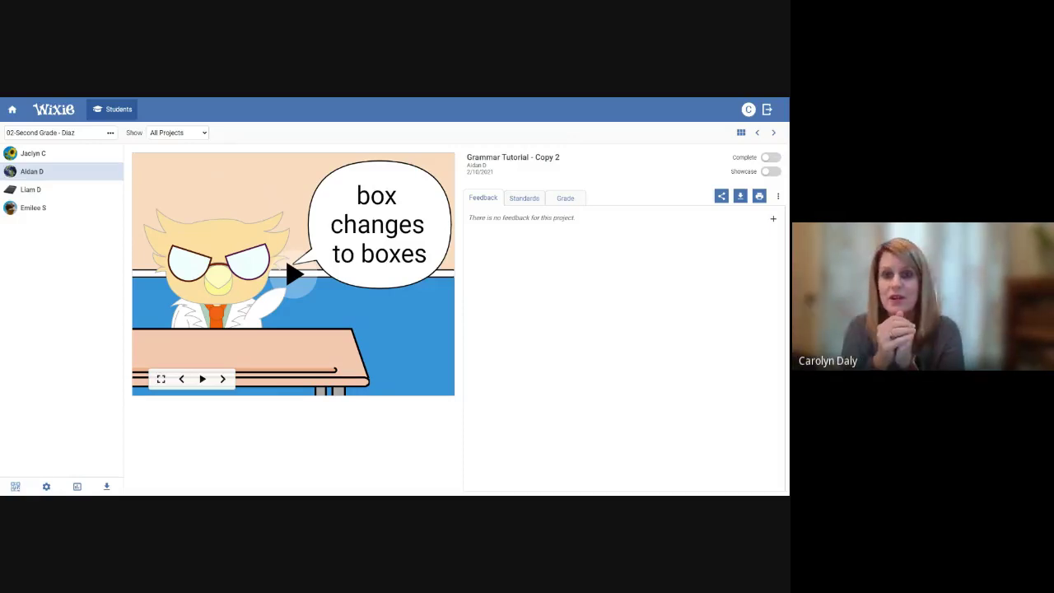
click(33, 189)
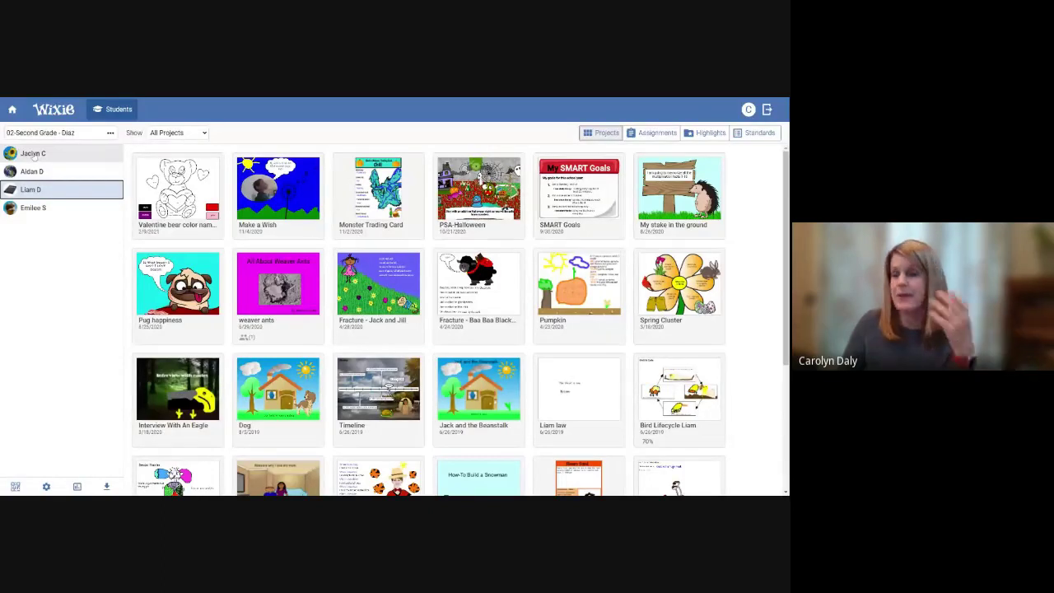
click(32, 171)
click(176, 194)
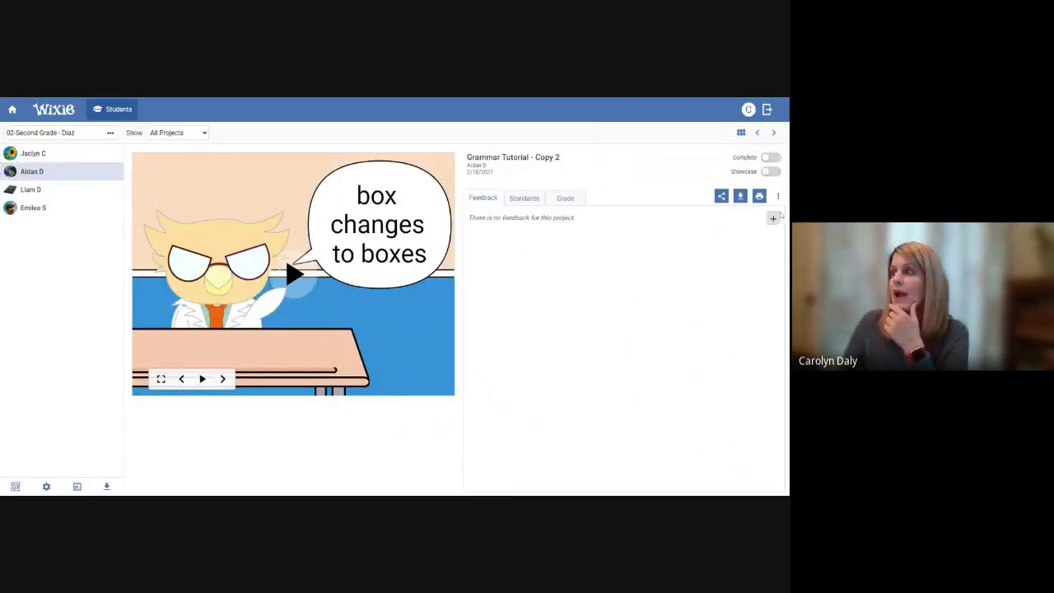
click(773, 220)
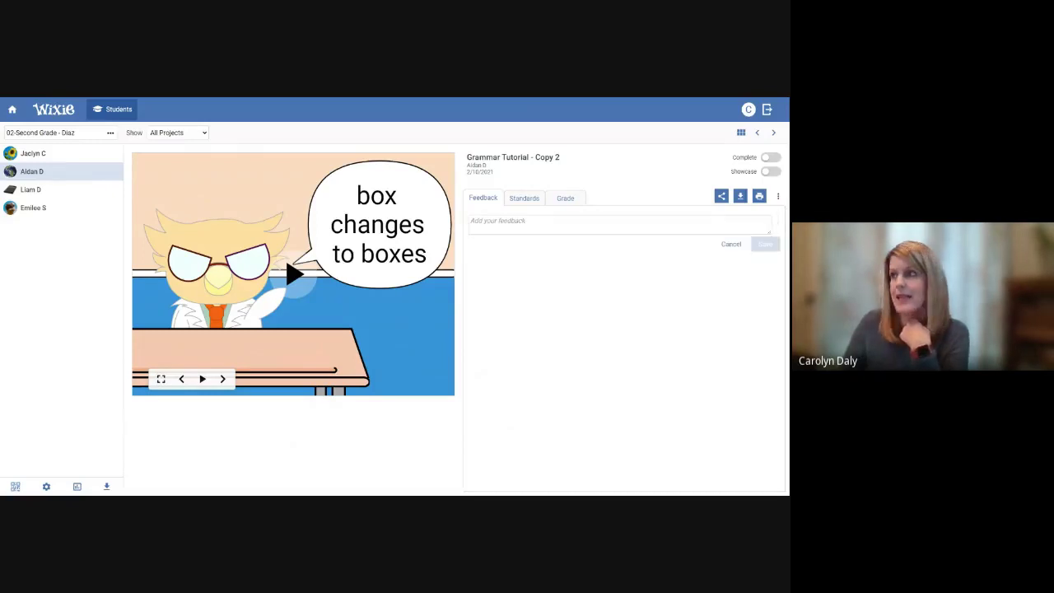
click(619, 224)
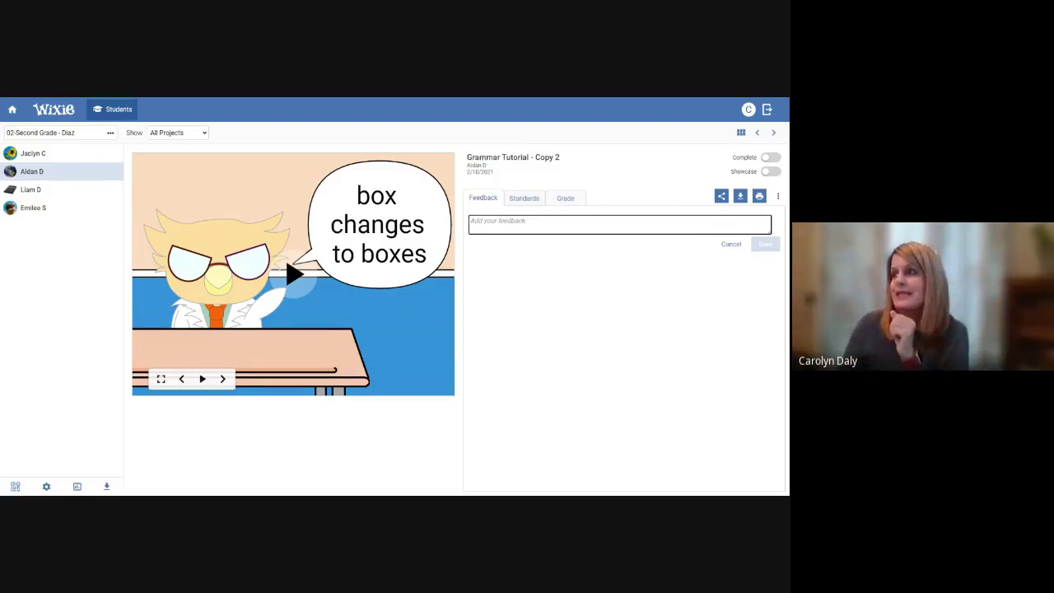
Rate Content and Design Almost there and Writing Starting to get it, then view Feedback
click(568, 198)
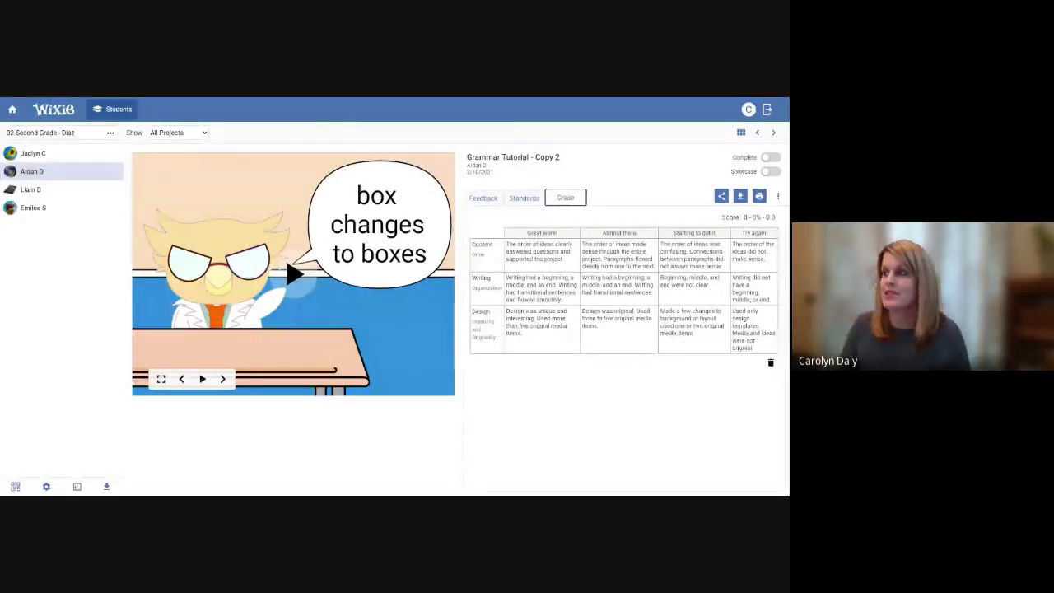
click(613, 253)
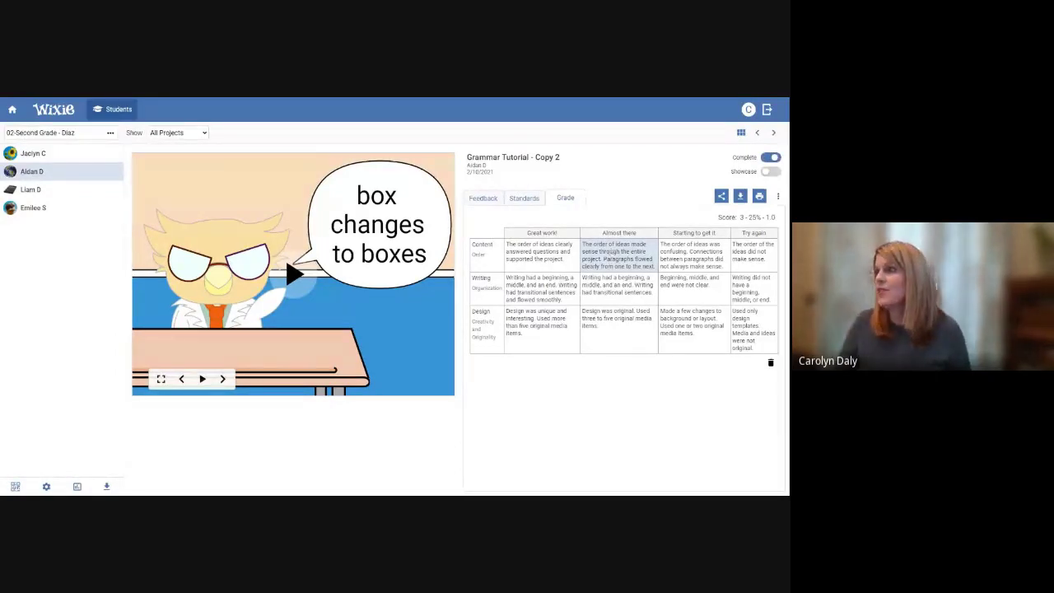
click(696, 285)
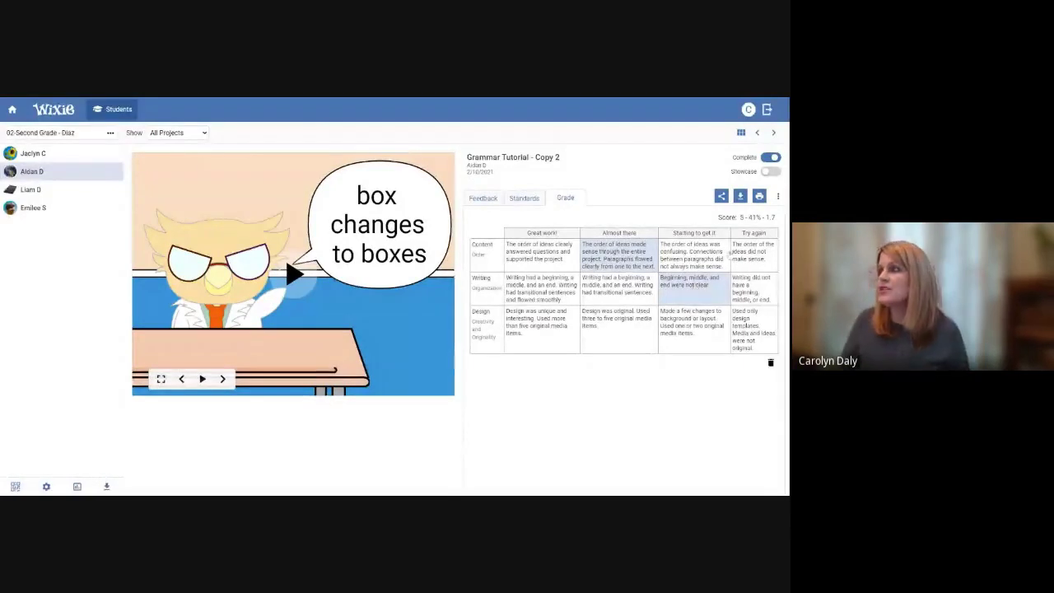
click(628, 324)
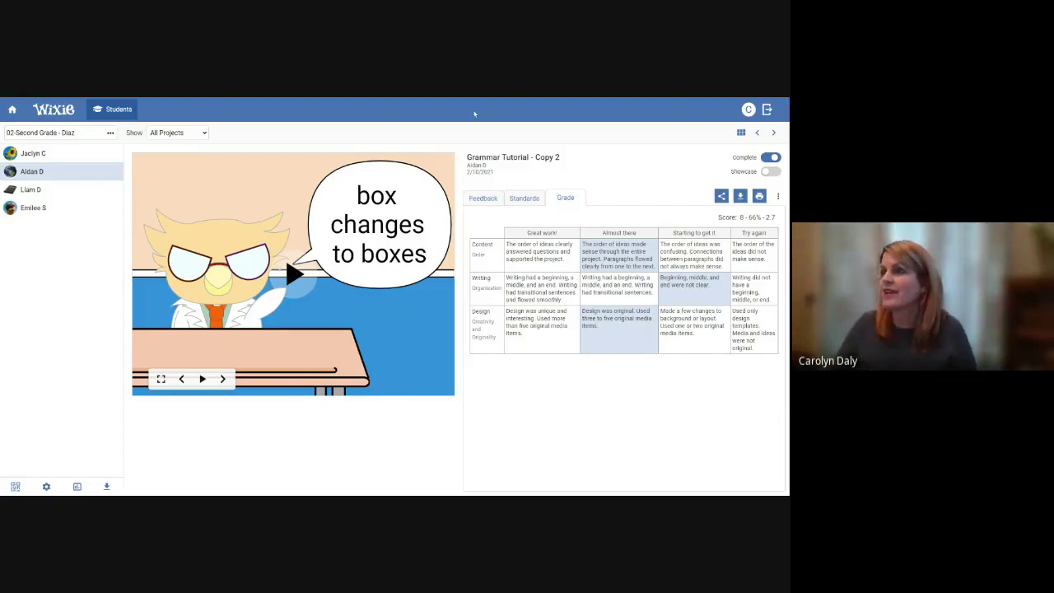
click(483, 197)
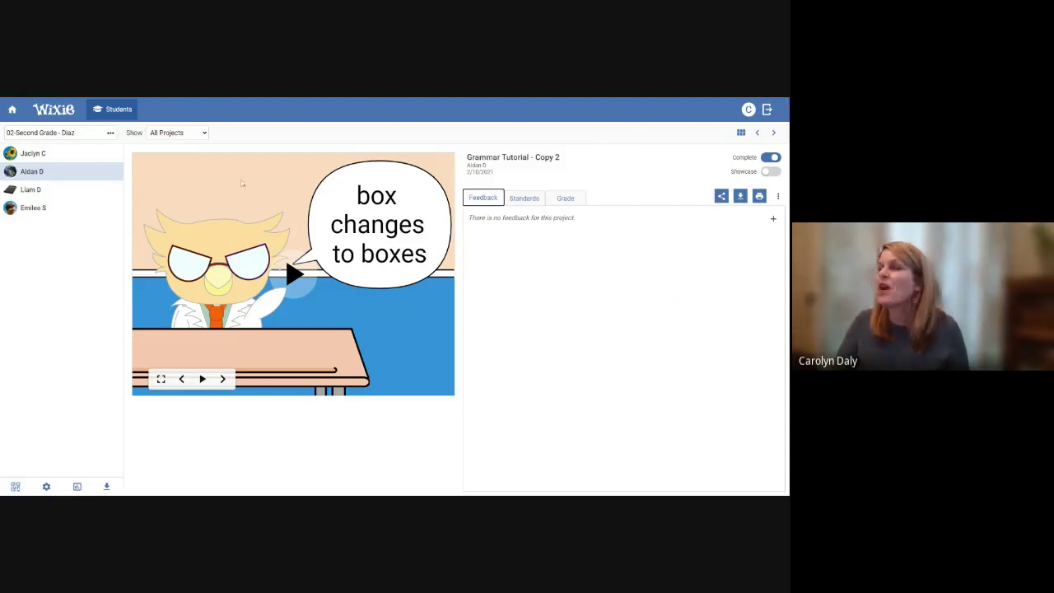
Open 'Using Assessments in Wixie' and edit its page 3 checklist slide
click(11, 108)
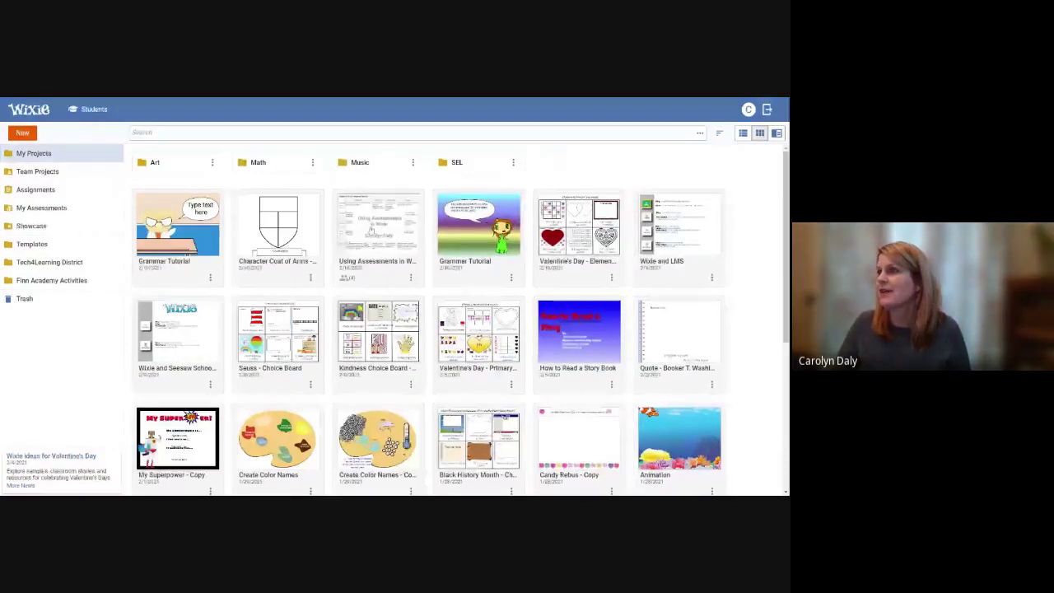
click(372, 230)
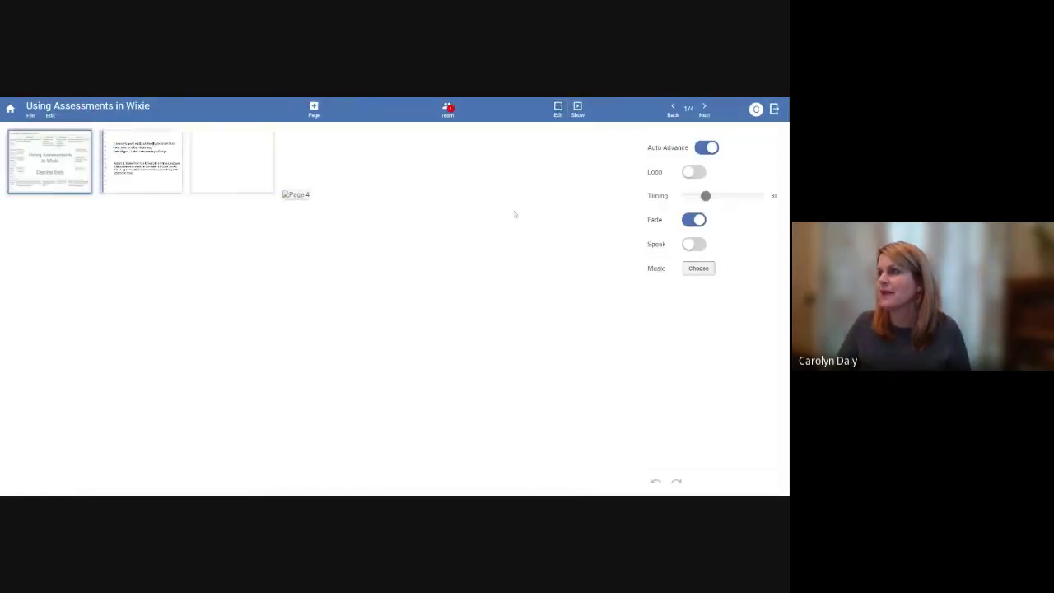
click(257, 174)
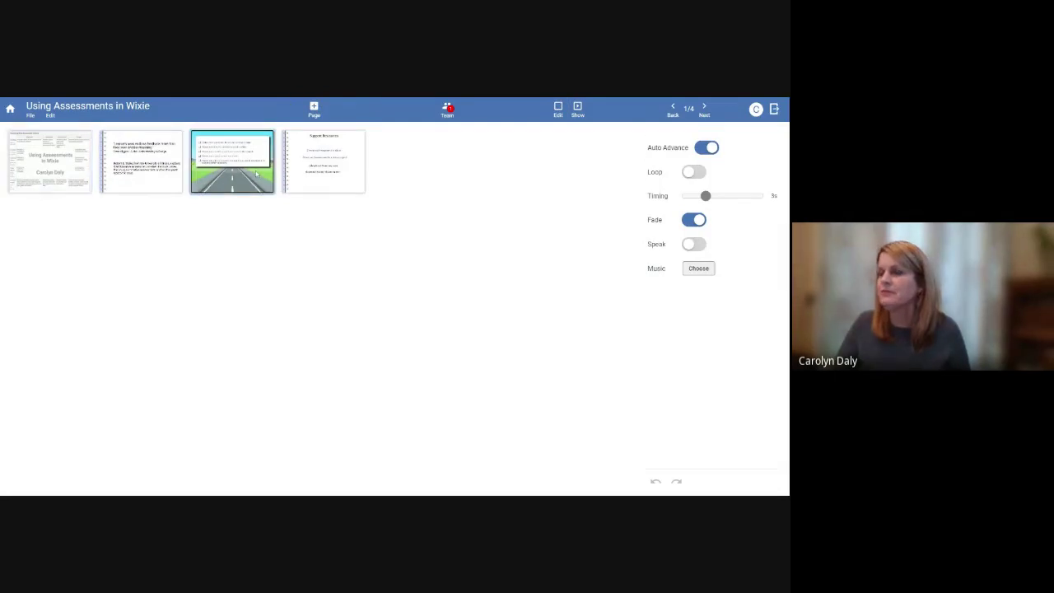
double_click(257, 174)
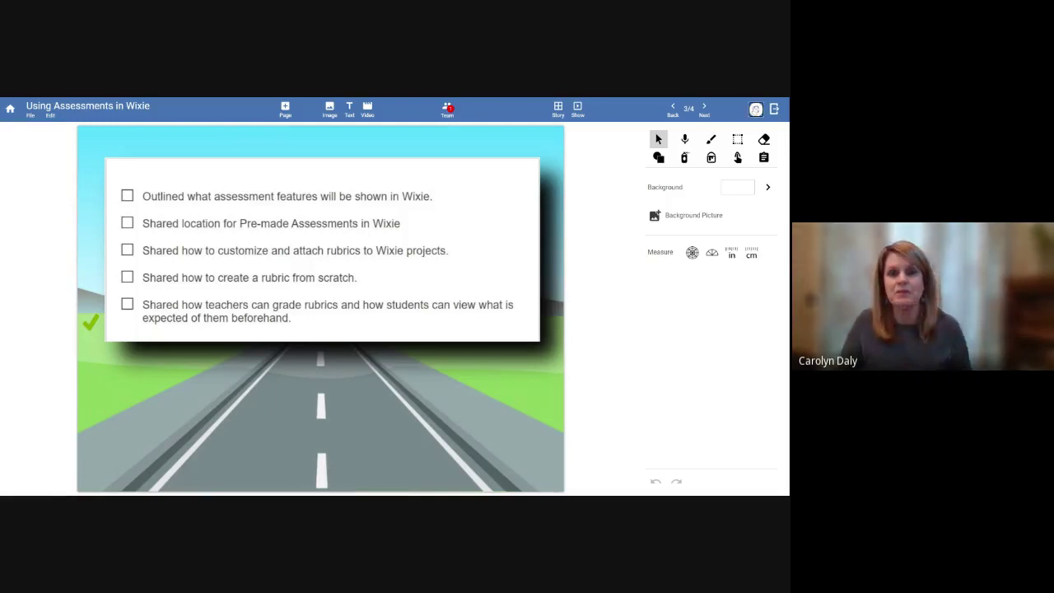
click(755, 108)
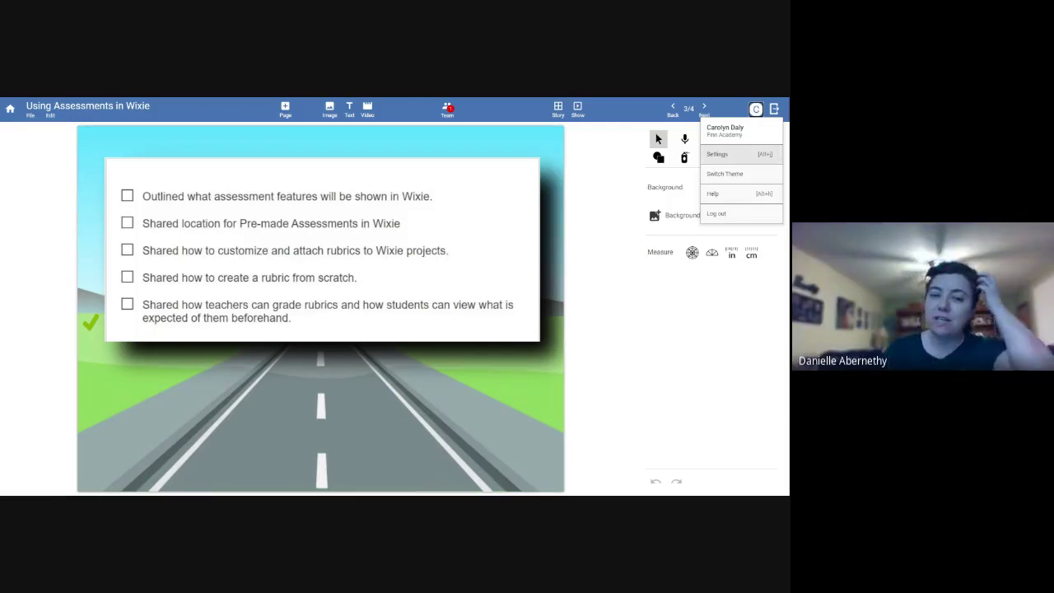
Open account Settings and scroll to the Assessments preferences (Elementary level, shown as Assessment)
click(721, 157)
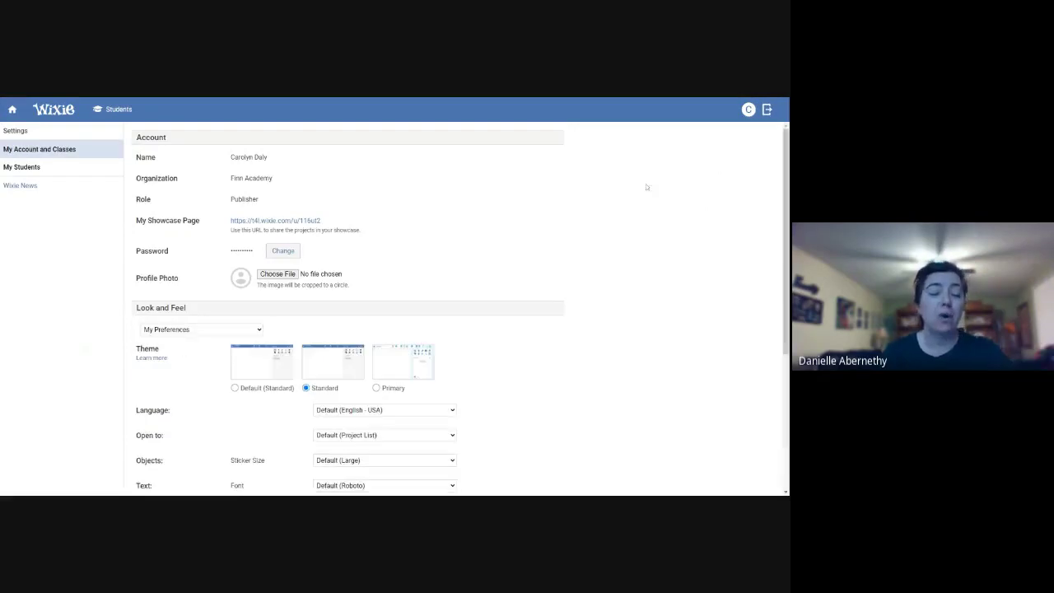
scroll(544, 274, down, 1)
scroll(544, 274, down, 2)
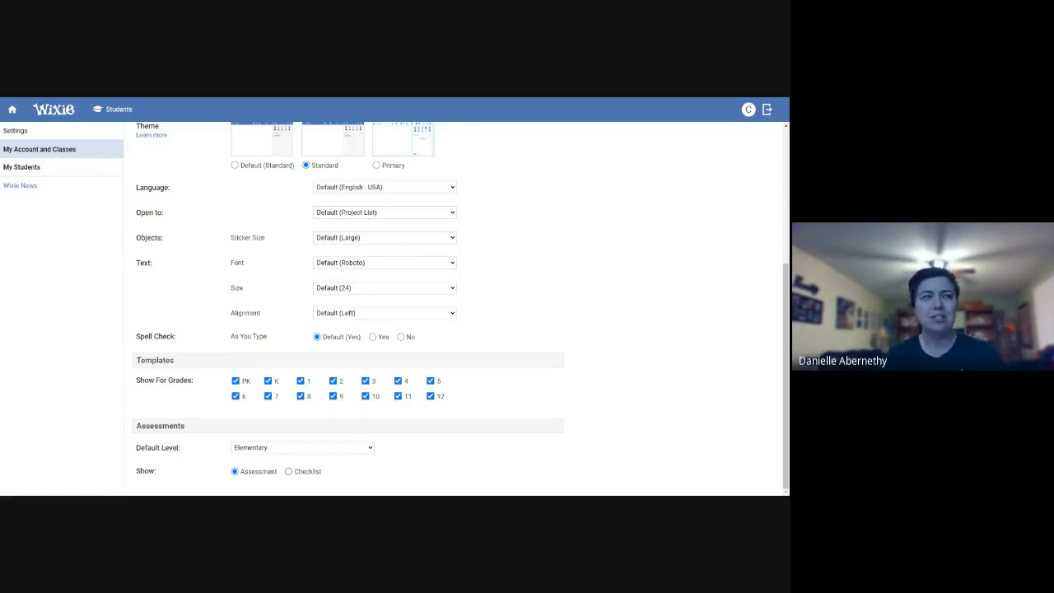
scroll(480, 432, up, 2)
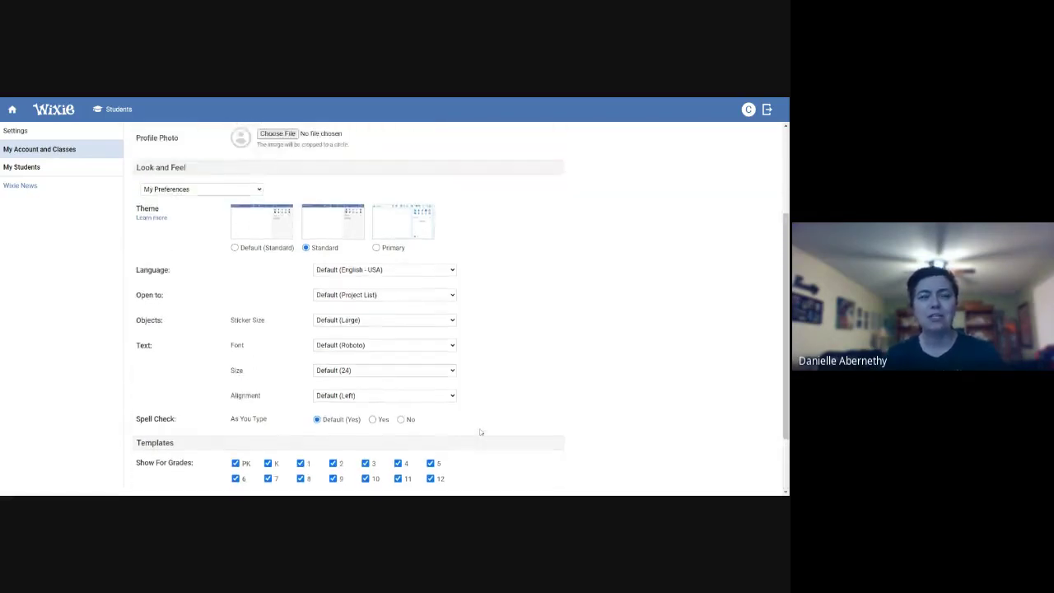
scroll(480, 433, down, 2)
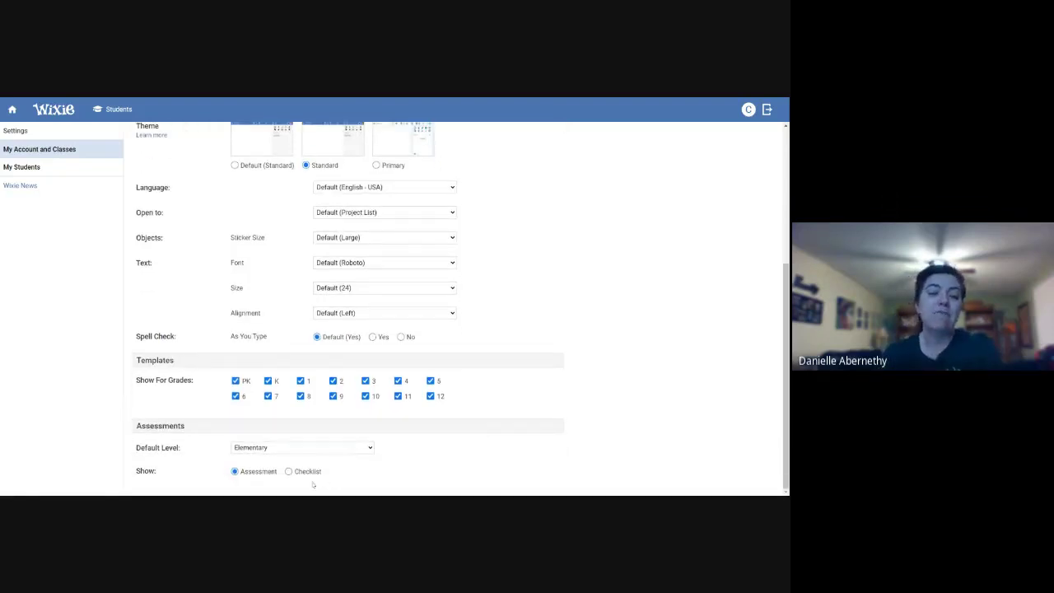
Switch the Assessments Show option to Checklist and back to Assessment, then return to My Projects
click(289, 471)
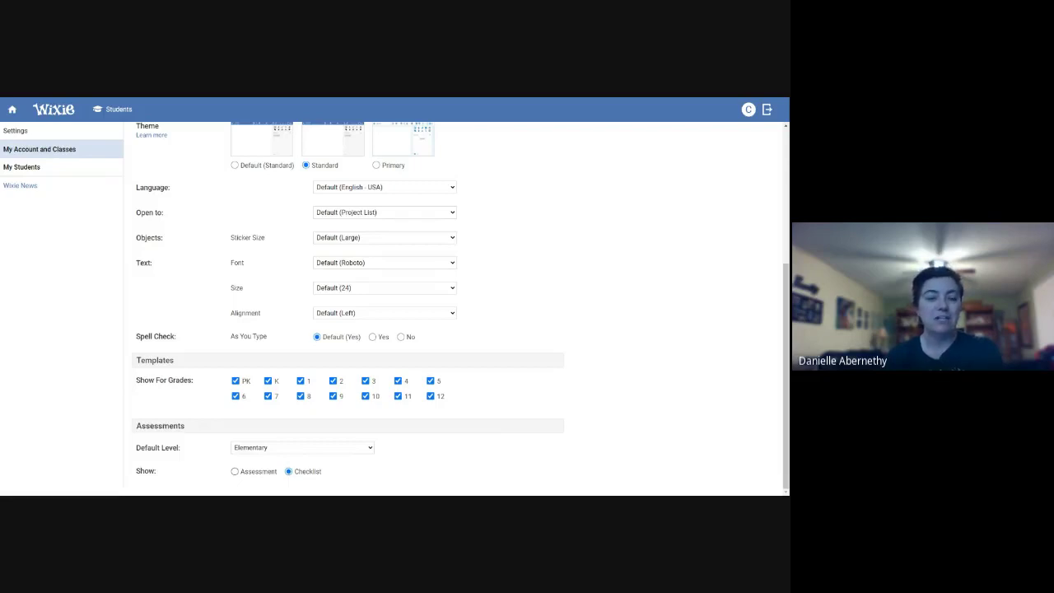
click(235, 471)
scroll(621, 260, up, 1)
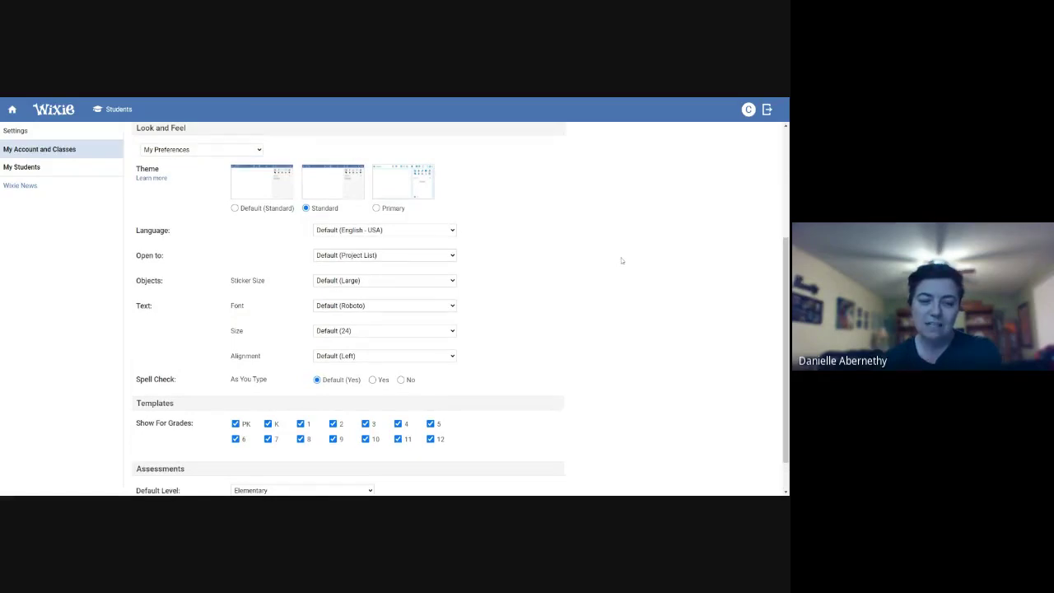
scroll(622, 260, up, 4)
scroll(433, 321, down, 5)
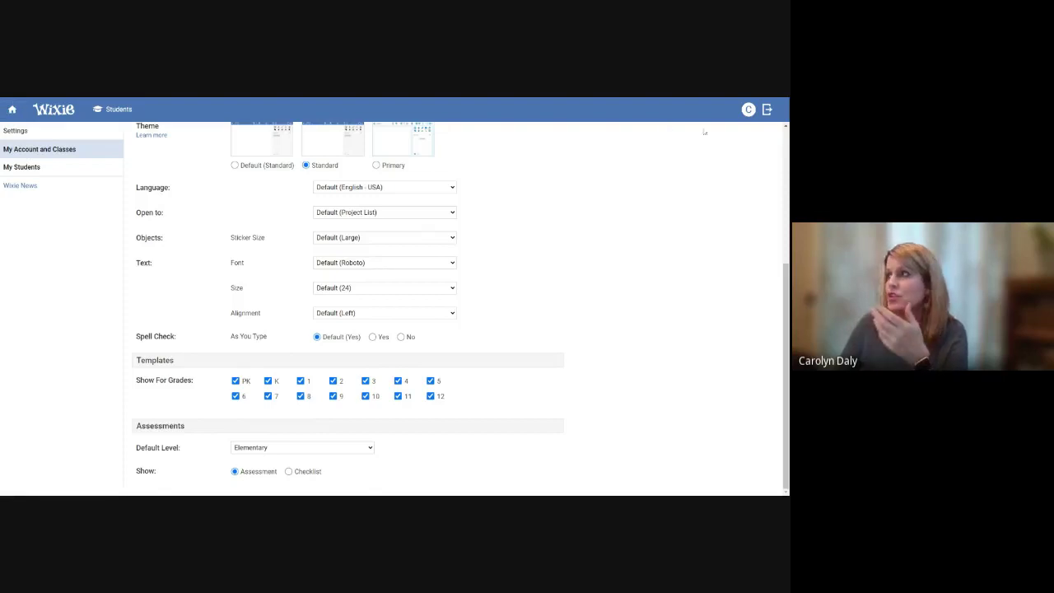
click(747, 109)
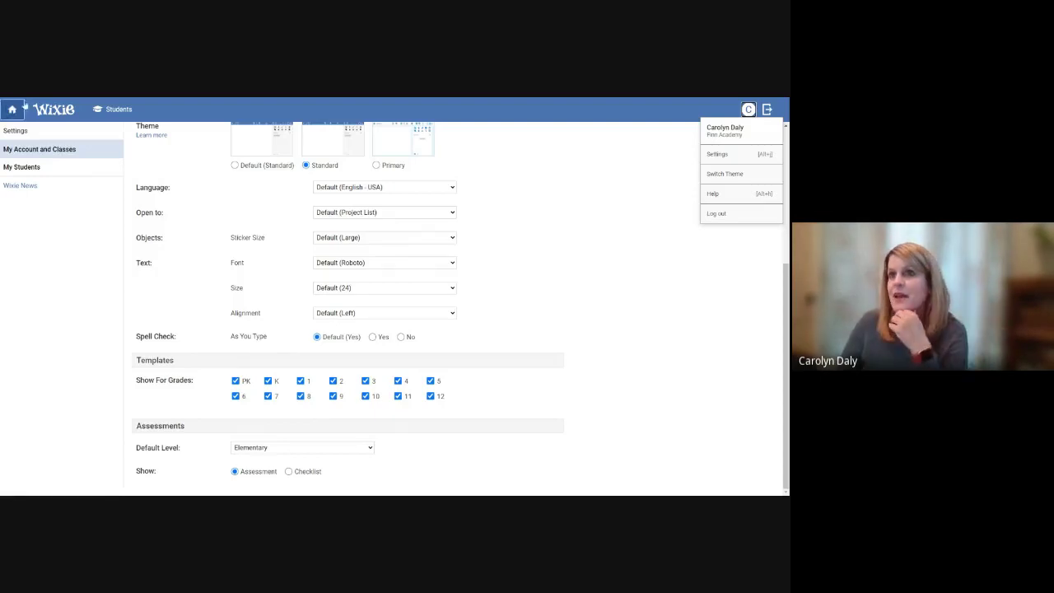
click(11, 108)
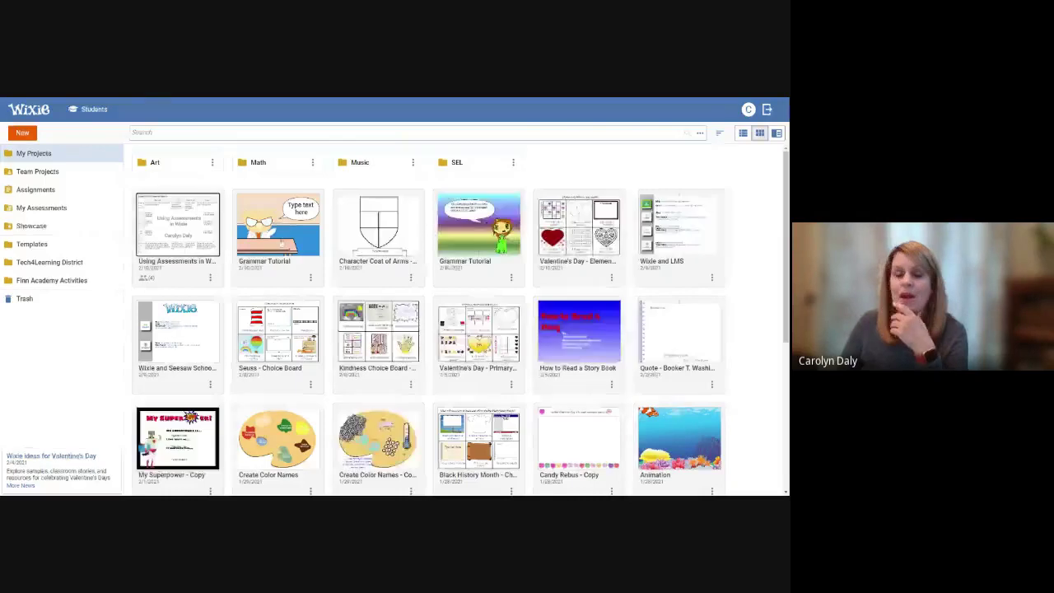
Reopen 'Using Assessments in Wixie' and edit its third page, the five-item checklist slide
click(177, 222)
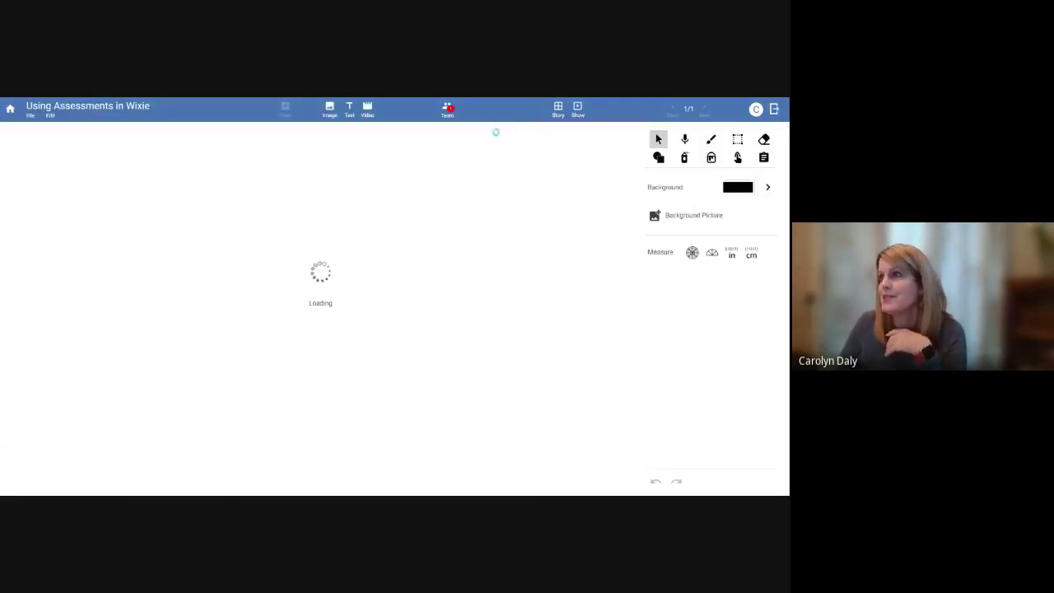
click(557, 107)
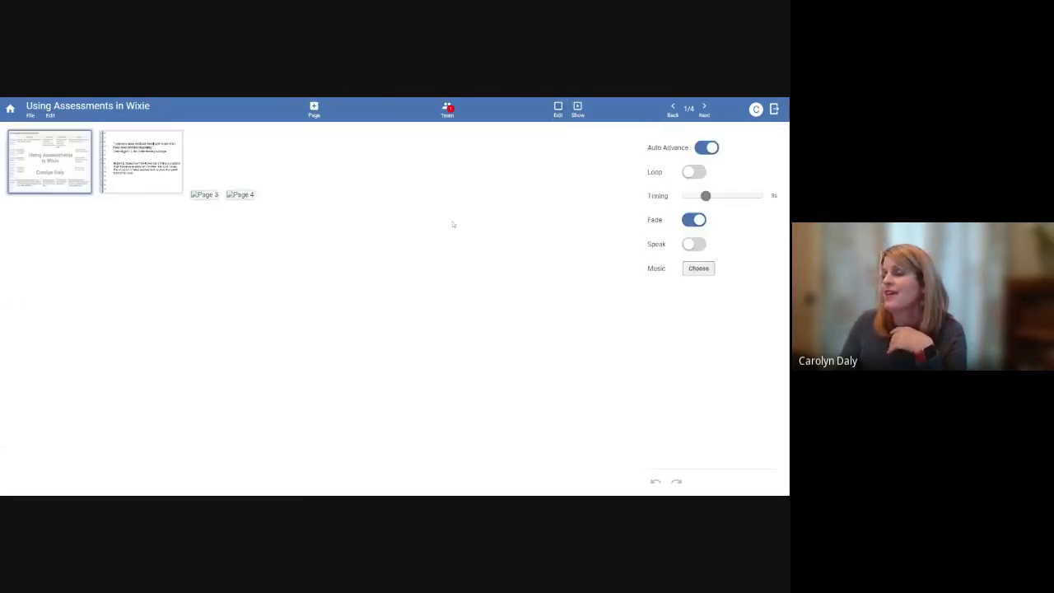
double_click(269, 178)
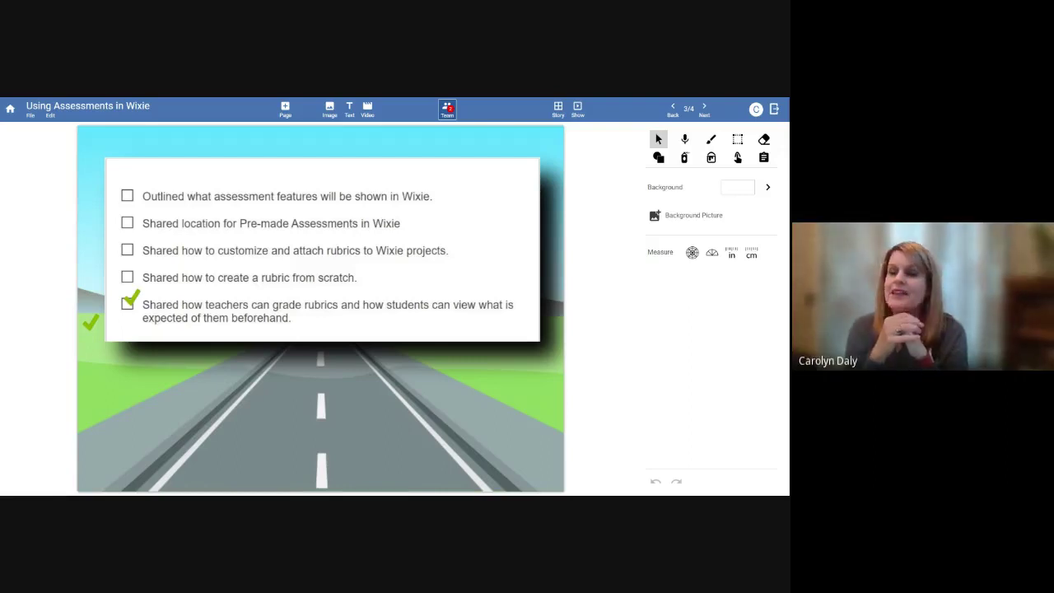
Drag the green check mark onto a checklist box, then set it as a Clone in Properties
click(90, 326)
drag(91, 321, 131, 266)
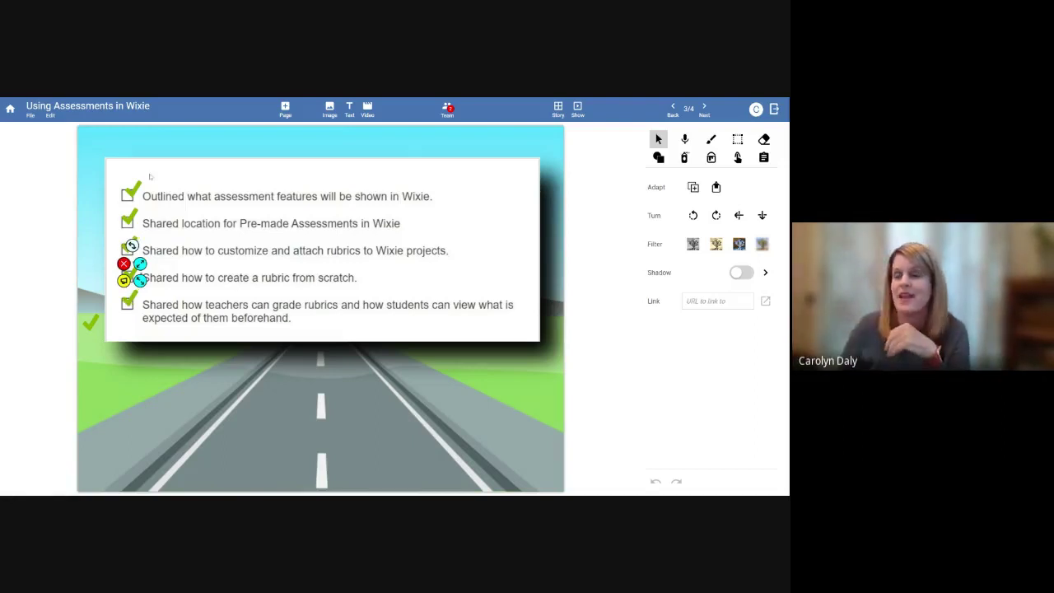
click(50, 116)
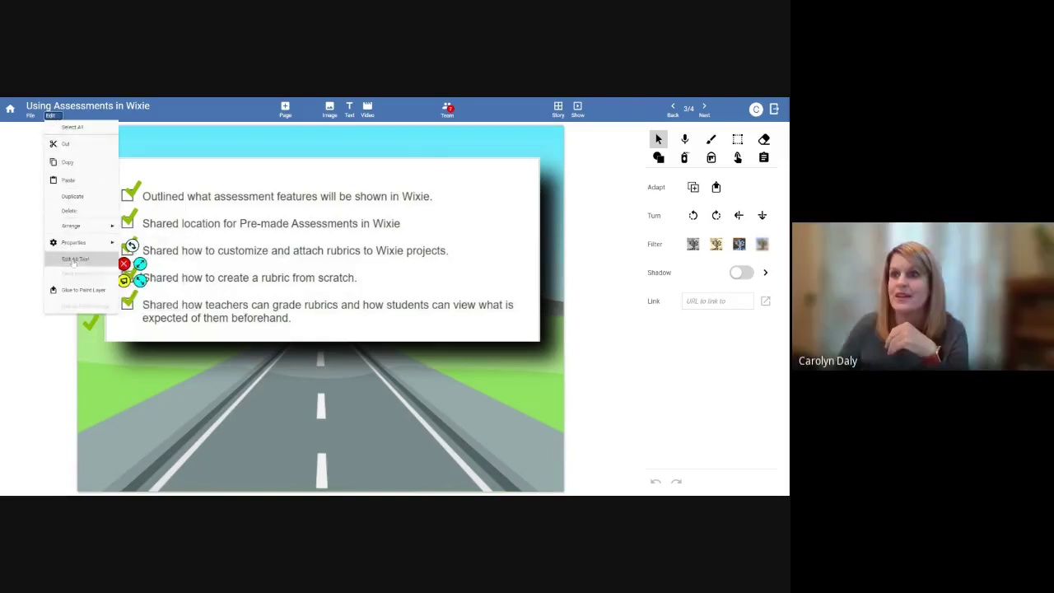
mouse_move(73, 243)
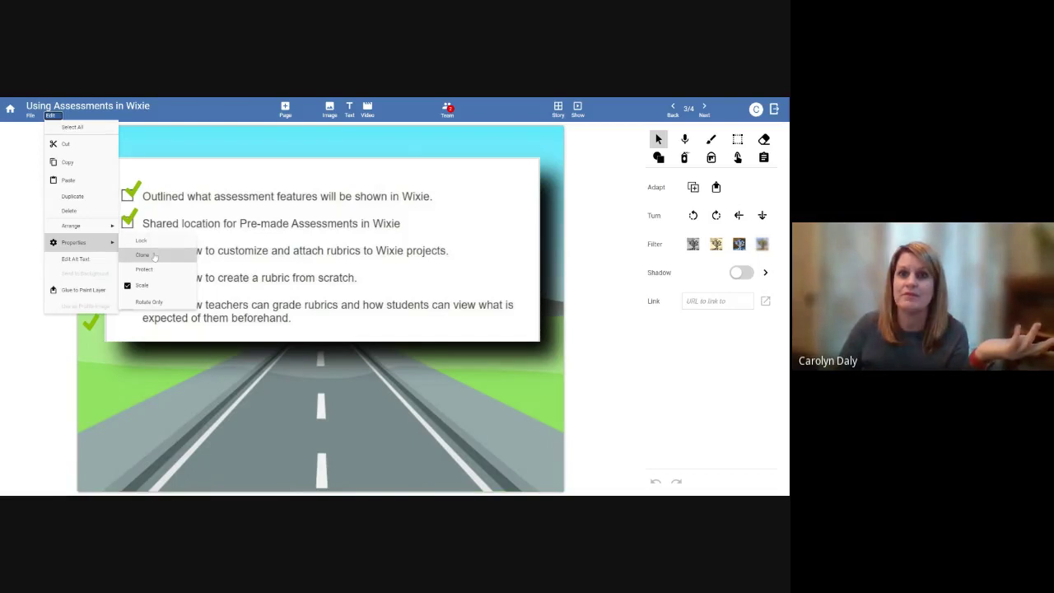
click(154, 258)
click(149, 136)
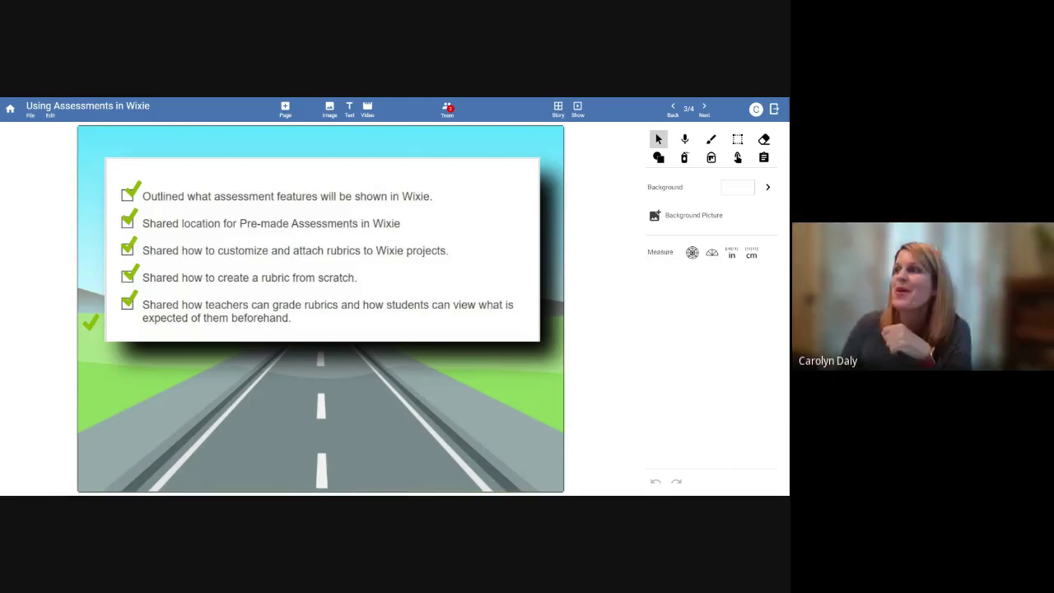
click(705, 112)
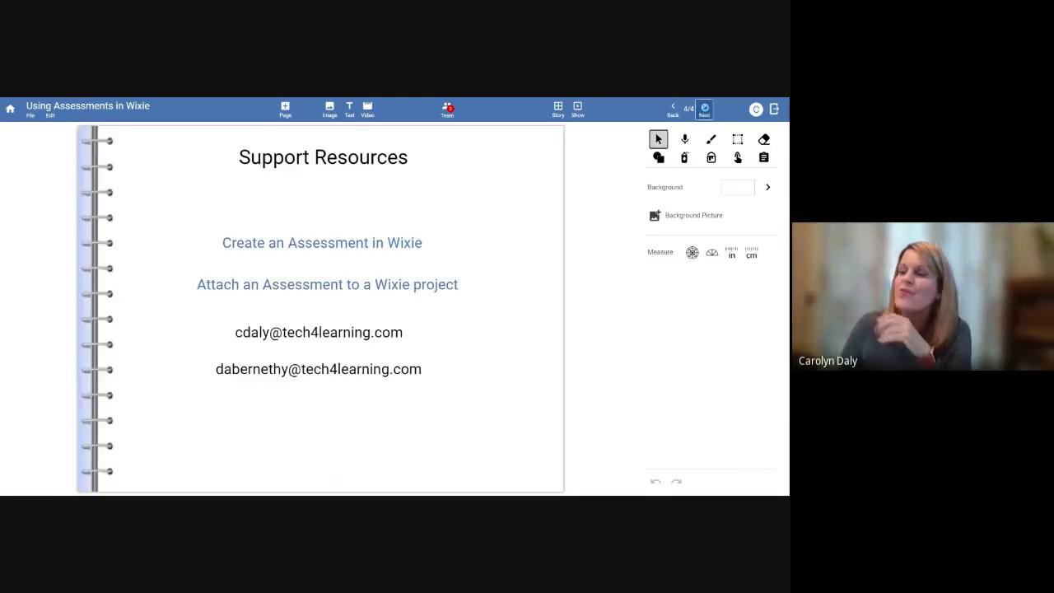